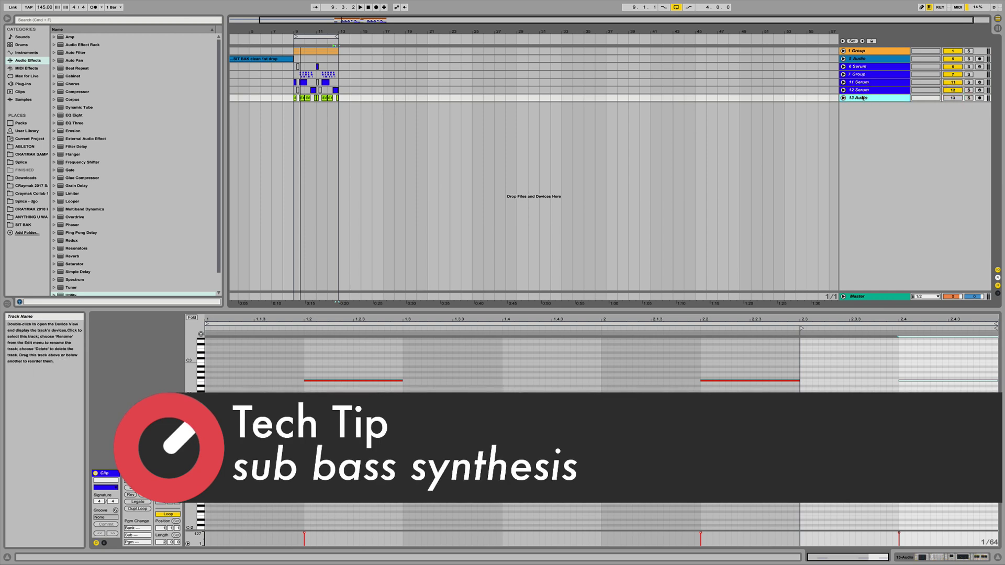
Add a MIDI track below the 13 Audio track and load Sonic Academy's ANA 2 synth on it
key(super+shift+t)
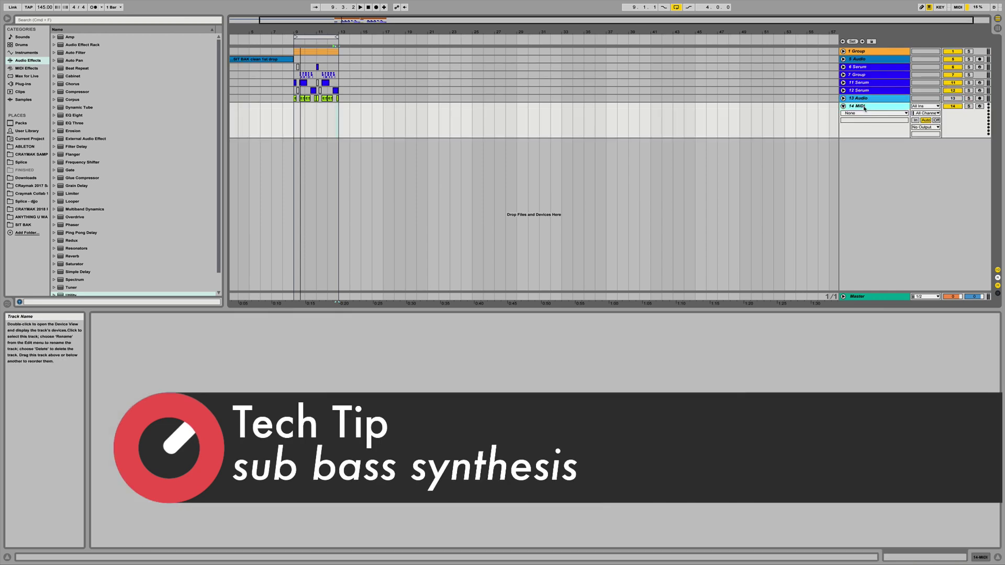
click(25, 85)
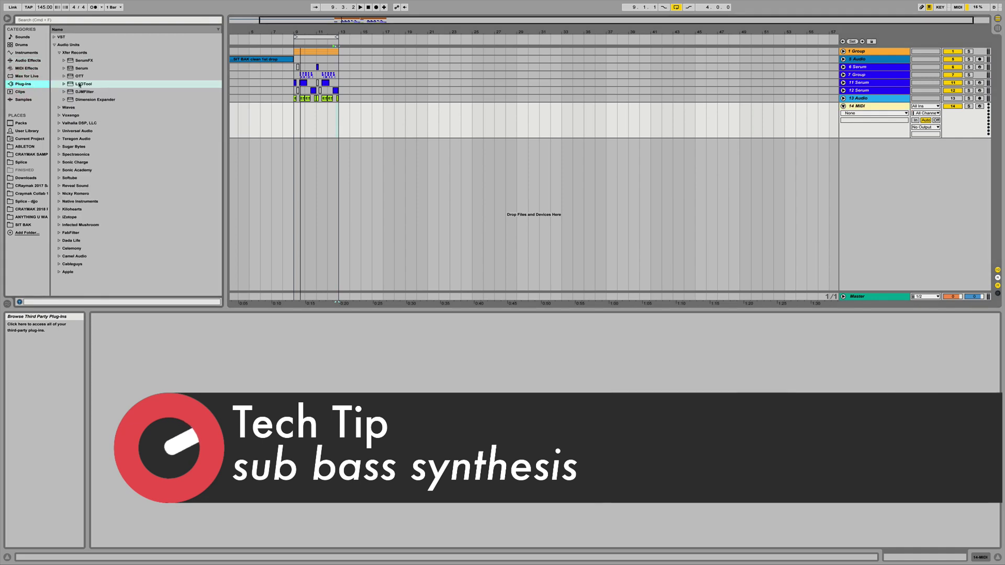
click(59, 53)
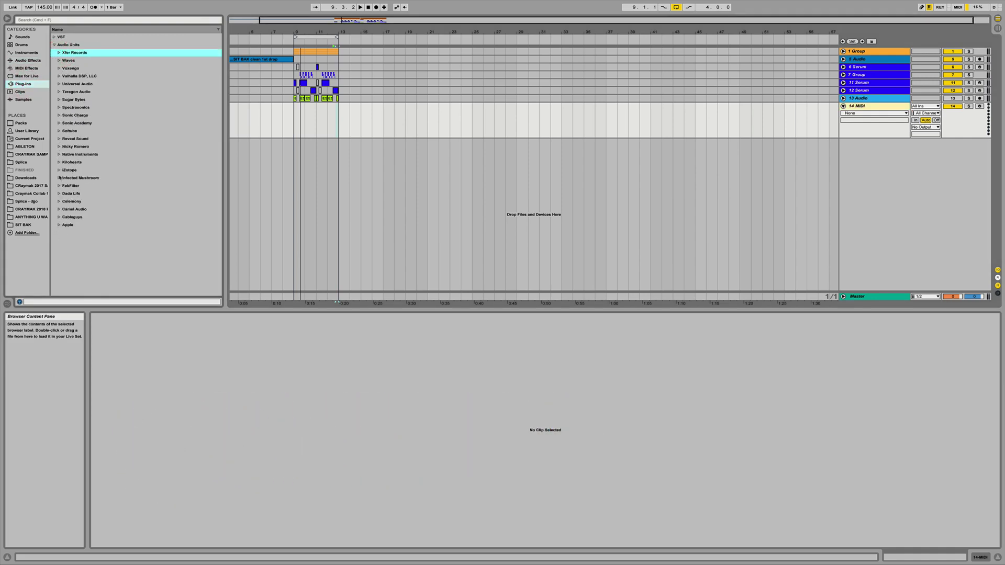
click(58, 123)
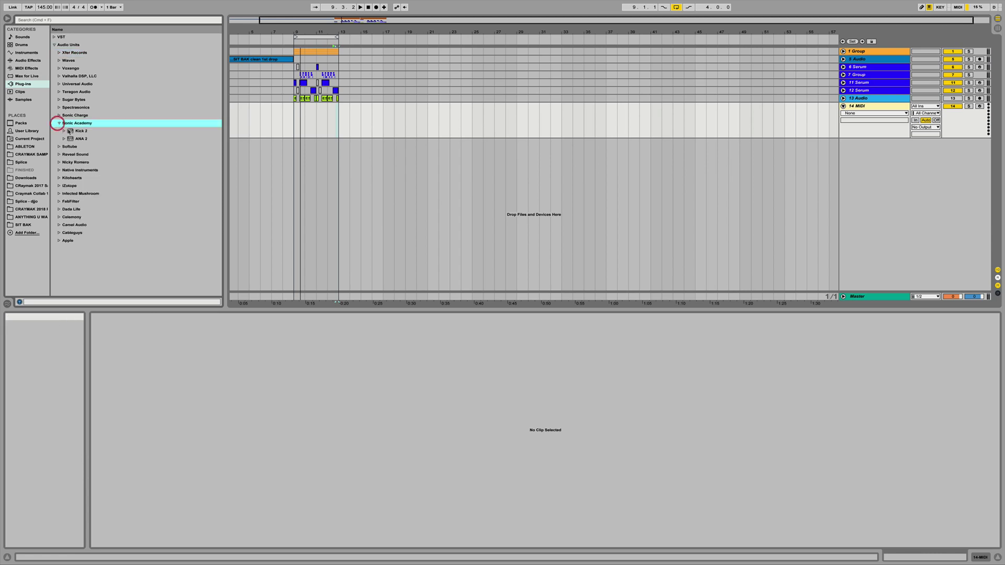
click(73, 139)
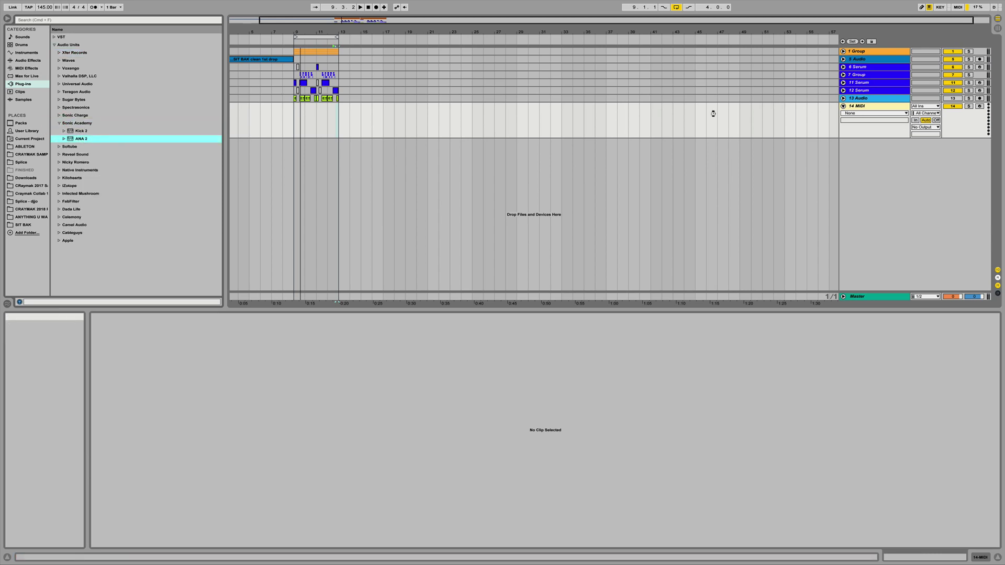
key(Return)
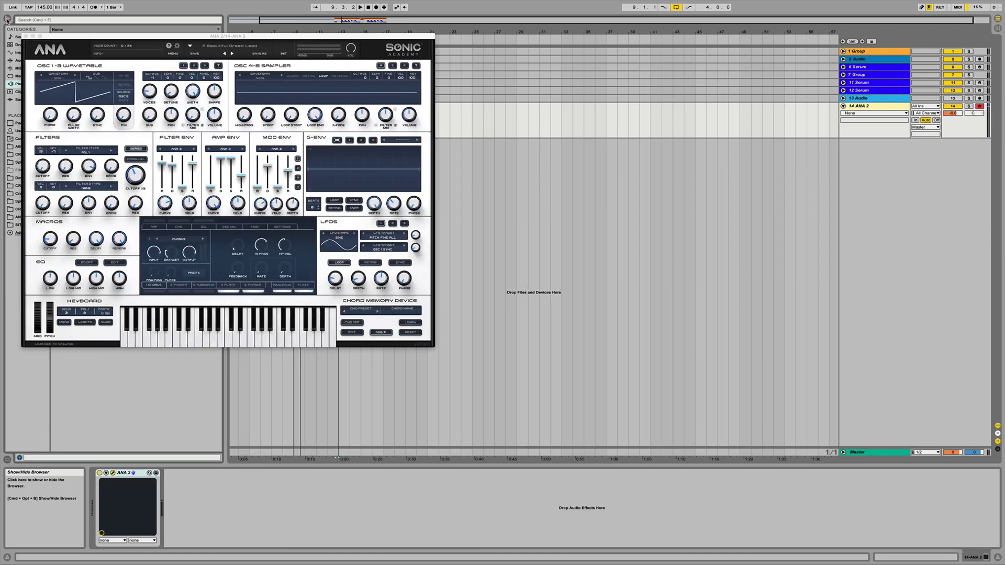
Create an empty two-bar MIDI clip on the ANA 2 track, spanning bar 9 to bar 11
click(7, 19)
drag(128, 35, 313, 59)
drag(73, 33, 74, 225)
drag(335, 62, 500, 125)
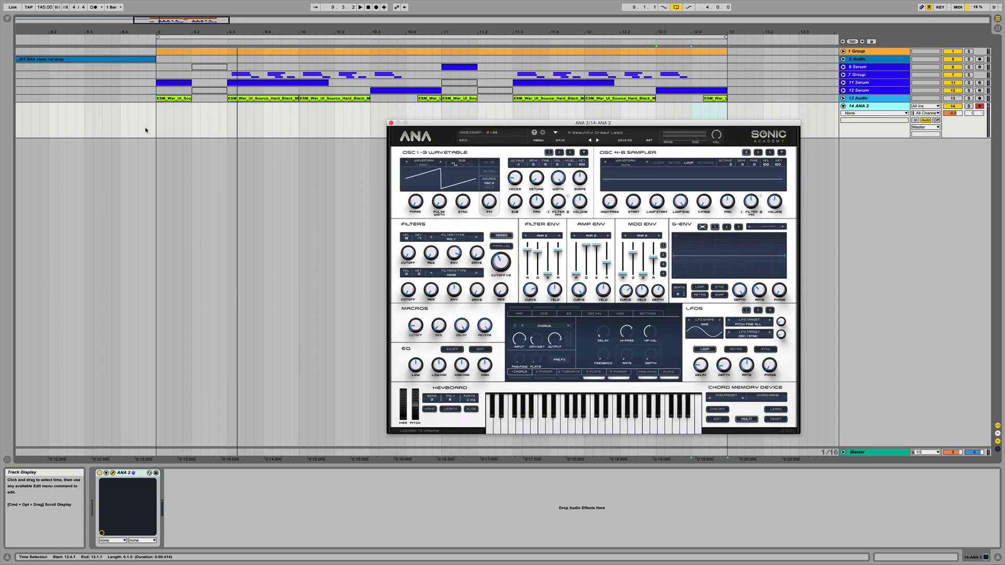
drag(156, 126, 195, 123)
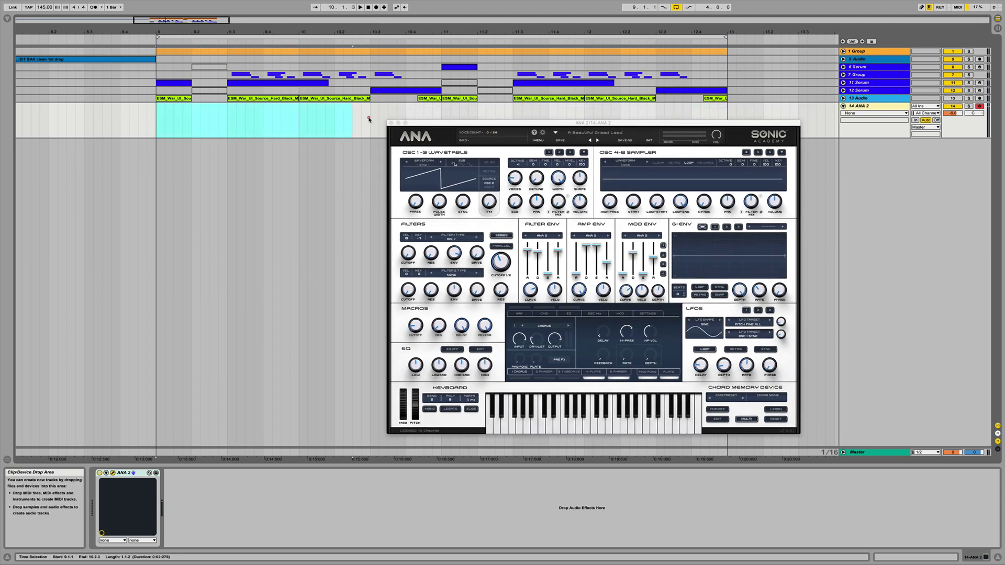
key(super+shift+m)
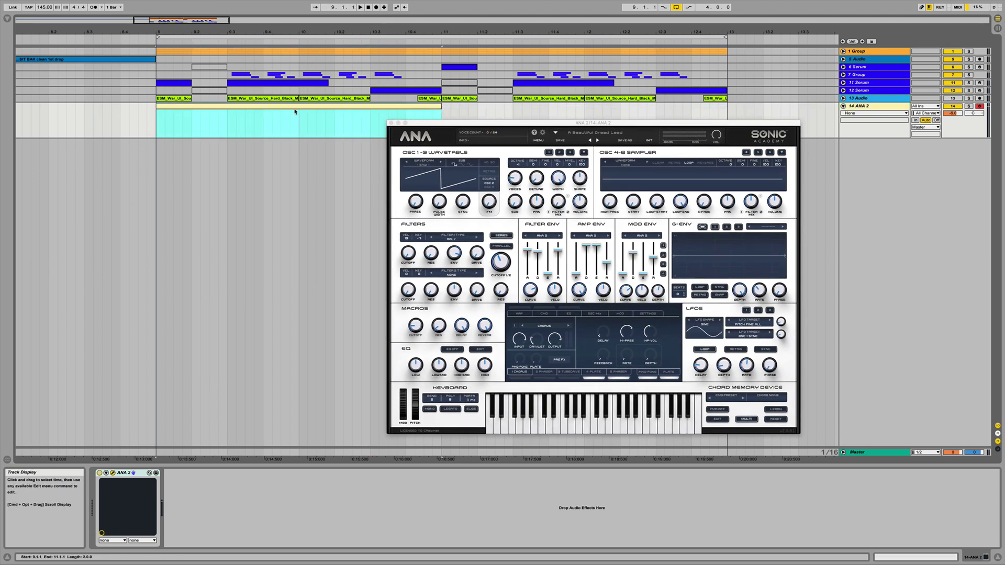
Add a short F3 note at the very start of the new ANA 2 clip
click(230, 103)
click(208, 416)
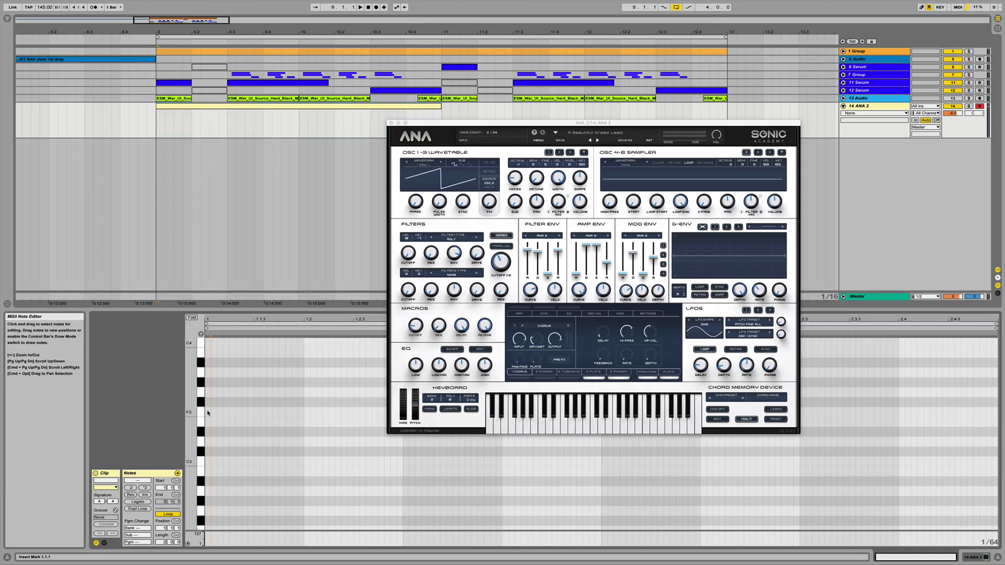
double_click(208, 412)
Unfold the 6 Serum and 12 Serum tracks and examine the note pitch in the first 11 Serum clip
click(843, 67)
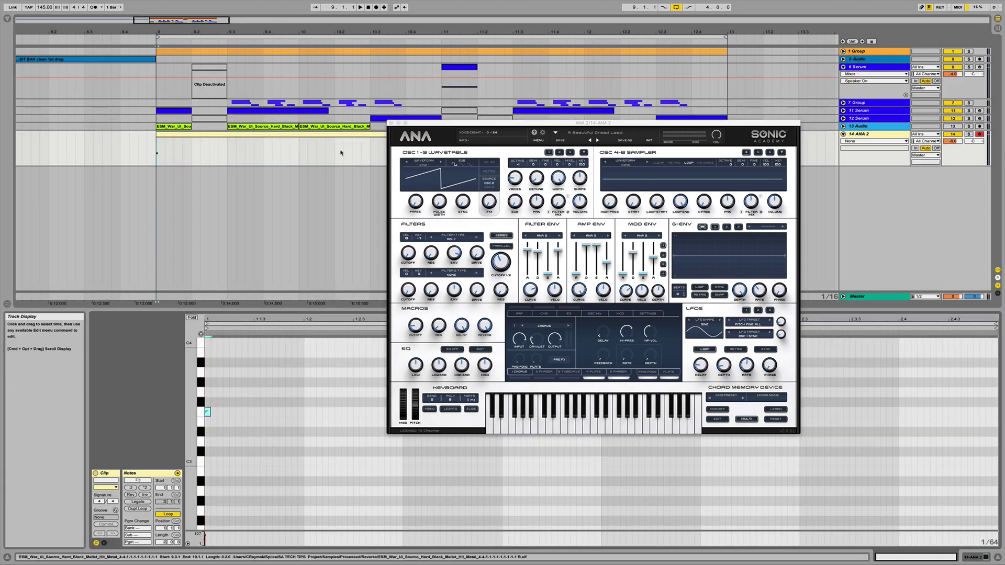
click(843, 119)
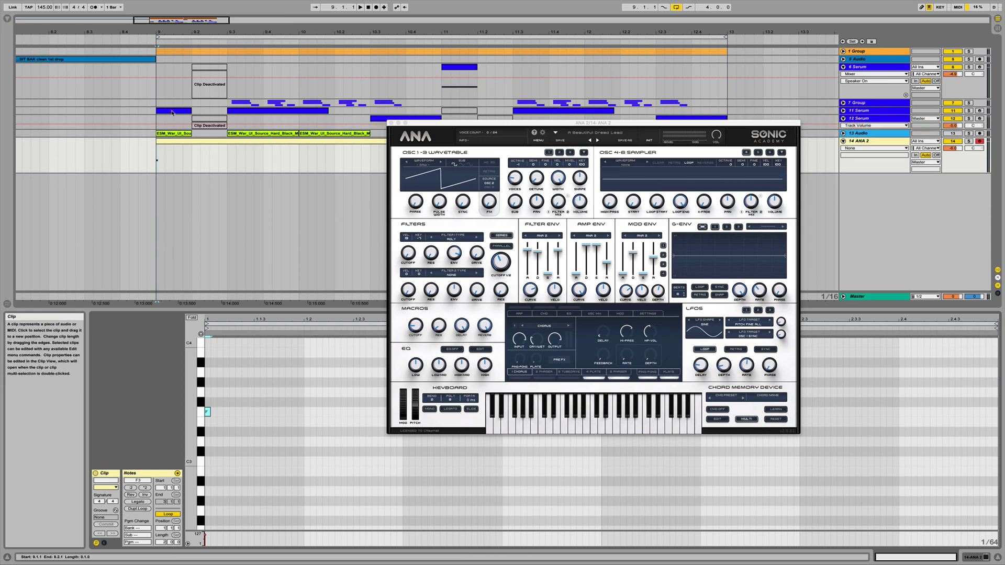
click(169, 111)
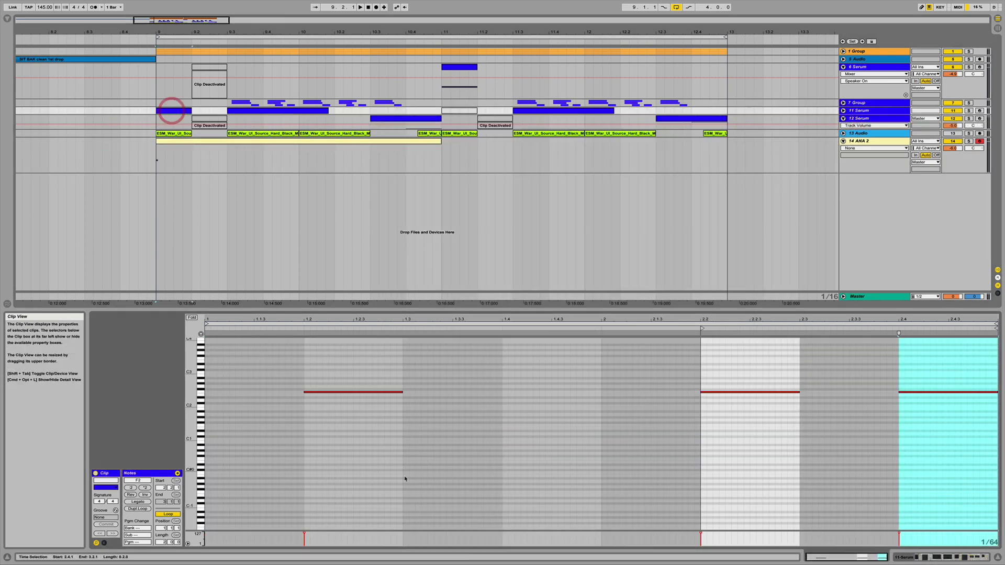
click(710, 392)
click(867, 140)
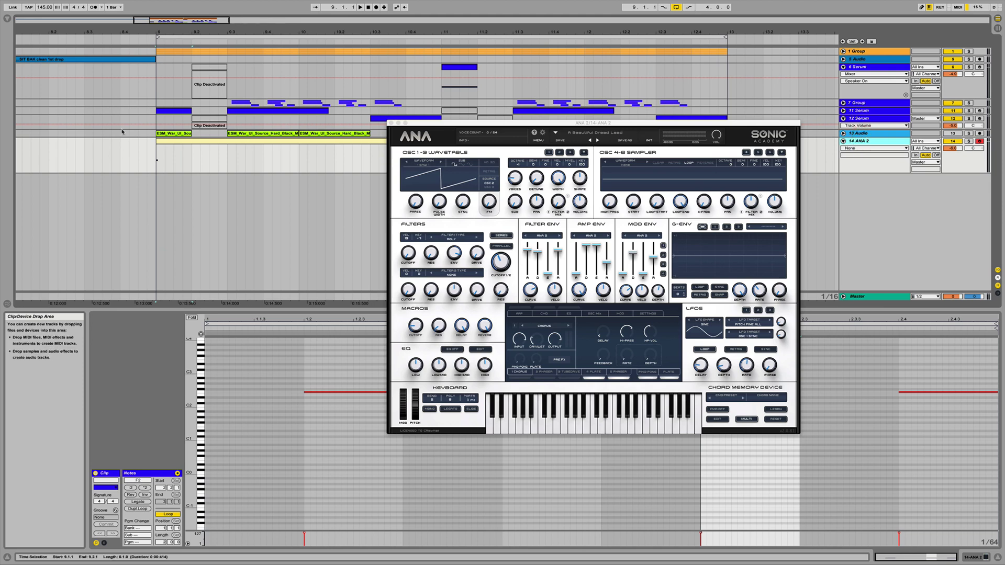
Lengthen the F3 note in the ANA 2 clip to just under one beat and copy it to beat 1.3
click(220, 171)
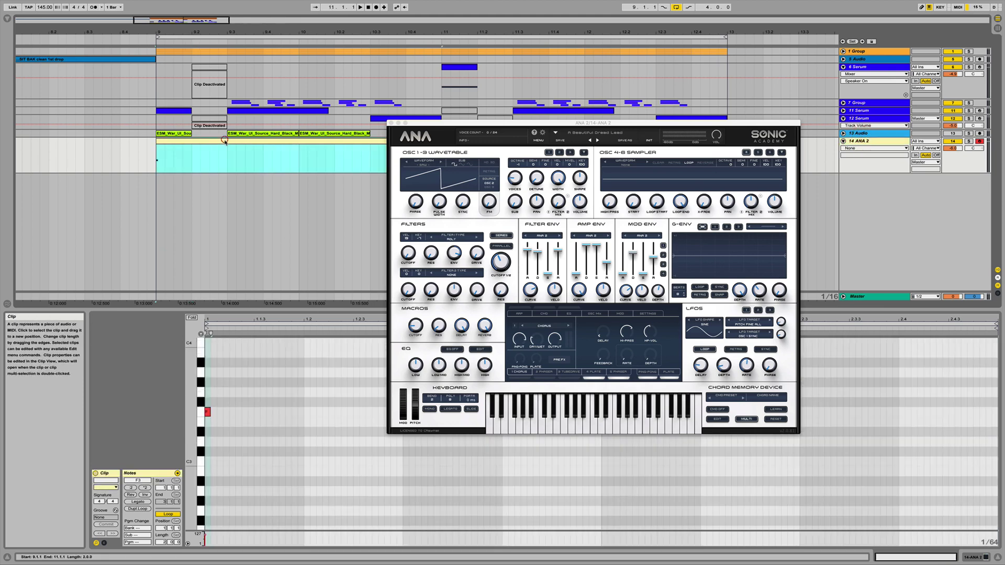
drag(207, 412, 300, 413)
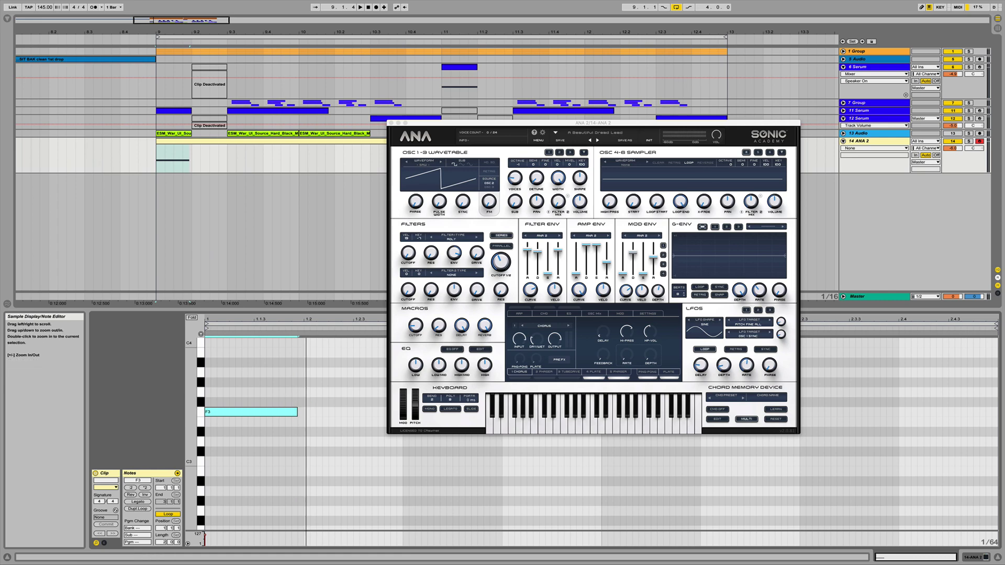
drag(450, 122, 557, 105)
click(498, 104)
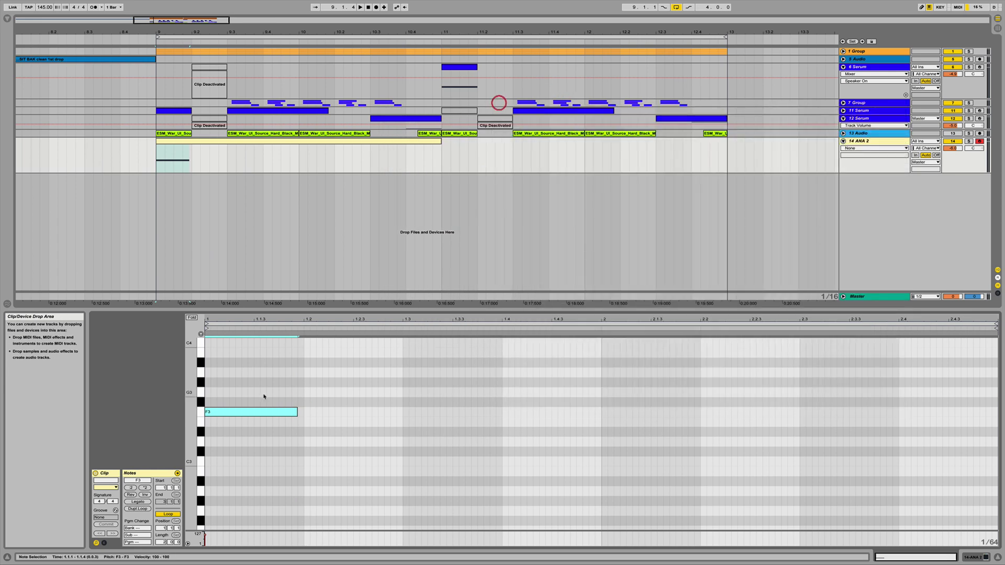
mouse_move(292, 412)
mouse_down()
mouse_move(428, 415)
mouse_move(418, 417)
mouse_up()
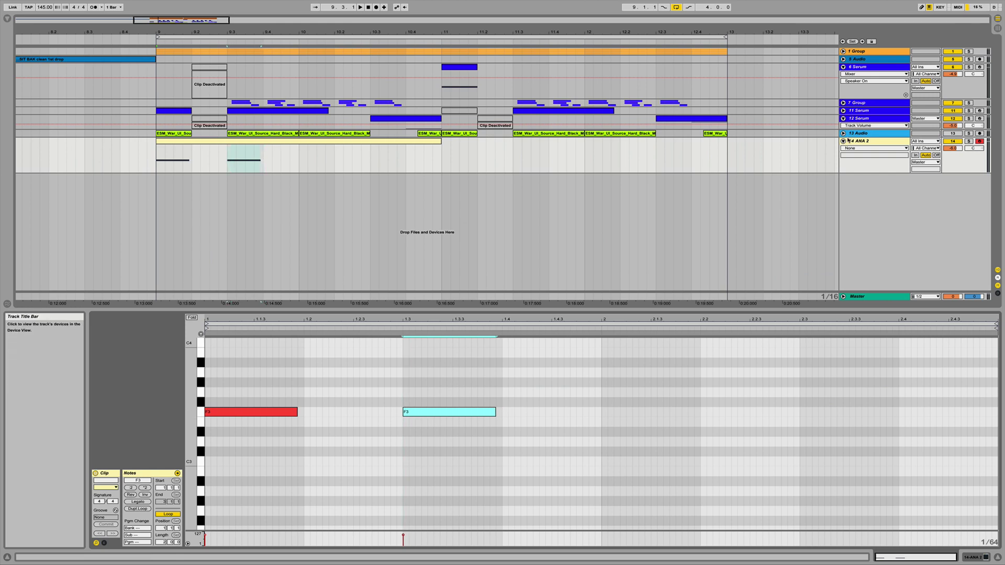
Inspect the first 11 Serum clip's notes and play the loop with the ANA 2 track muted
click(843, 111)
click(165, 112)
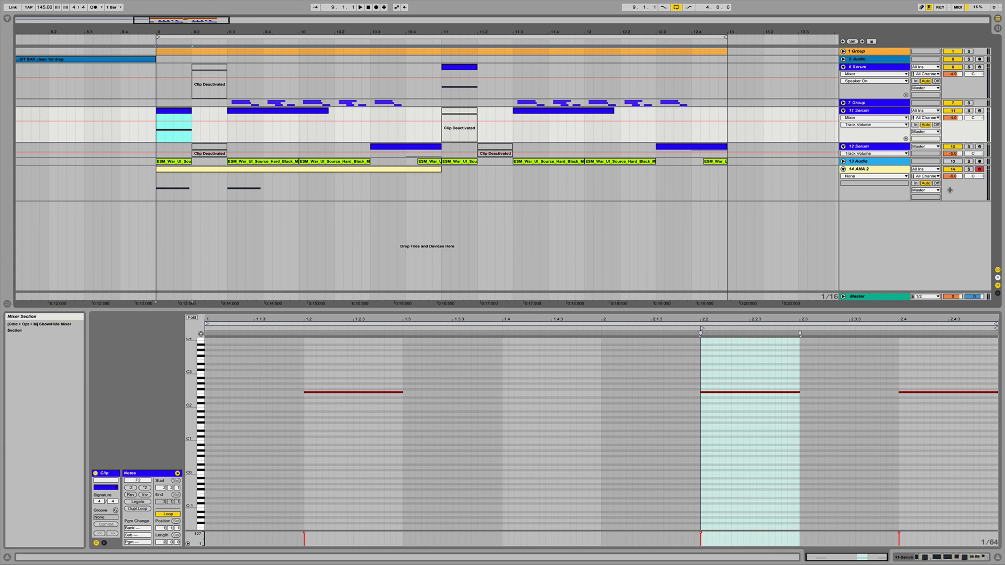
click(952, 169)
key(space)
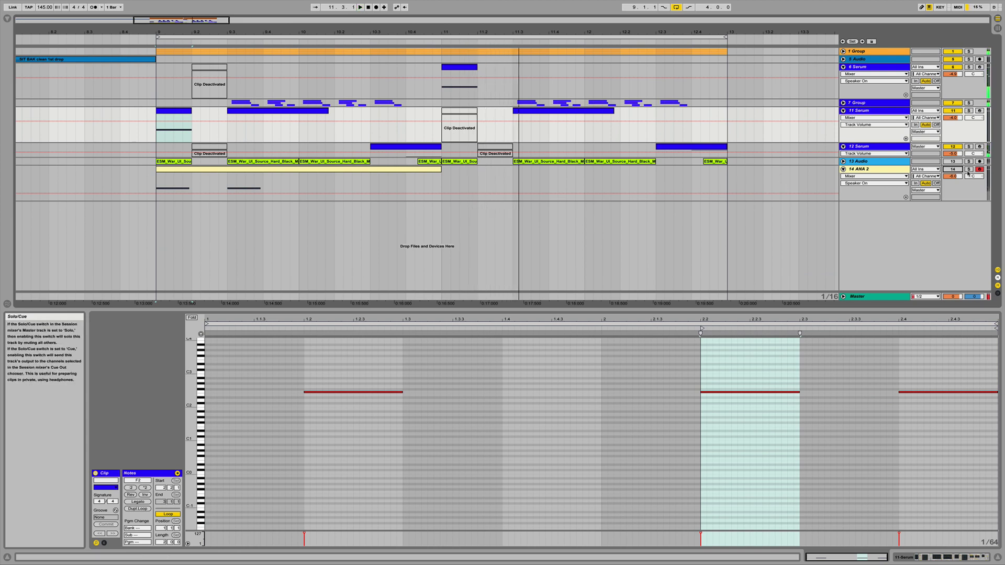
Copy the second F3 note of the ANA 2 clip to just after beat 1.4 and trim both its ends
click(243, 171)
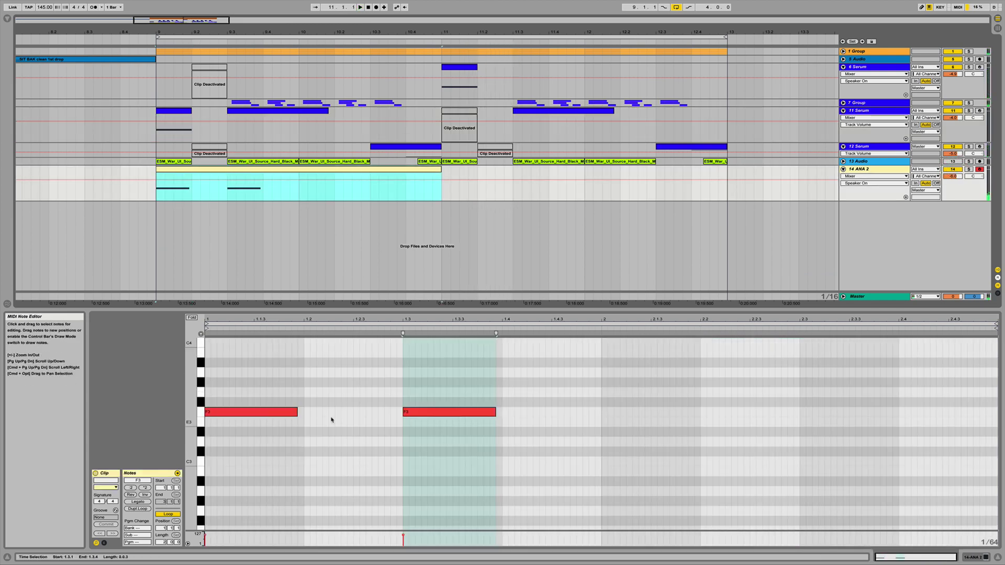
drag(220, 380, 296, 441)
click(470, 352)
drag(416, 376, 493, 426)
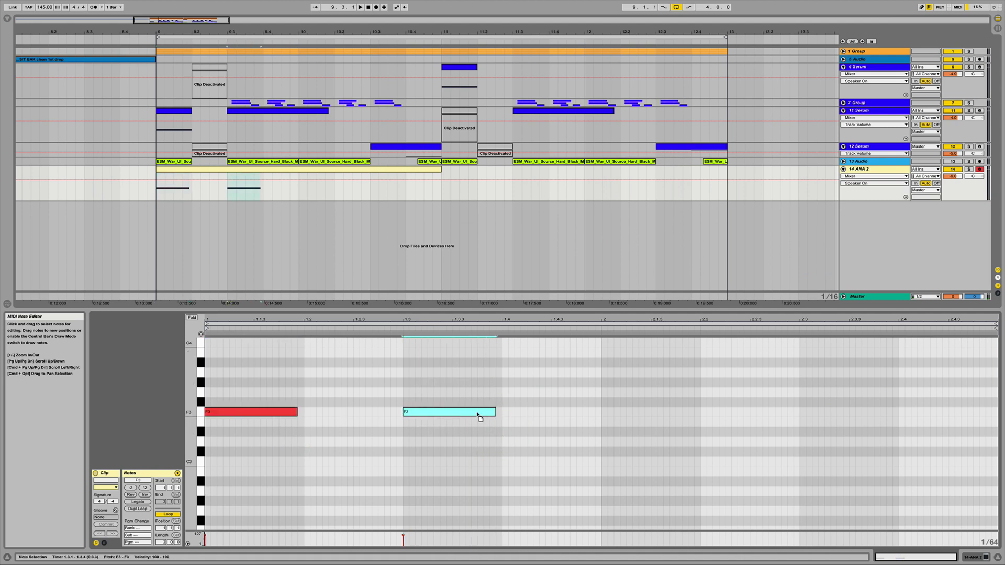
drag(461, 414, 568, 412)
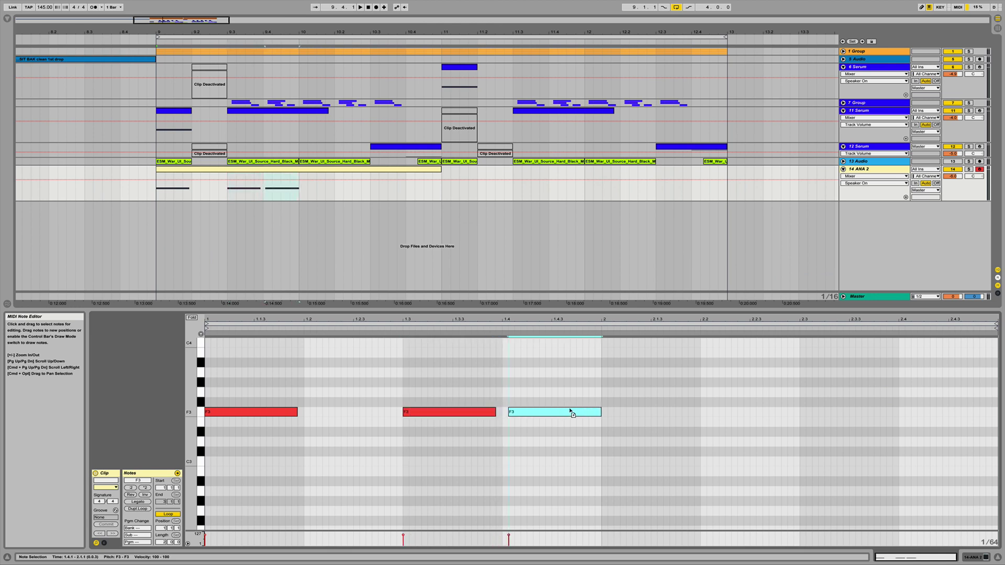
drag(607, 410, 590, 410)
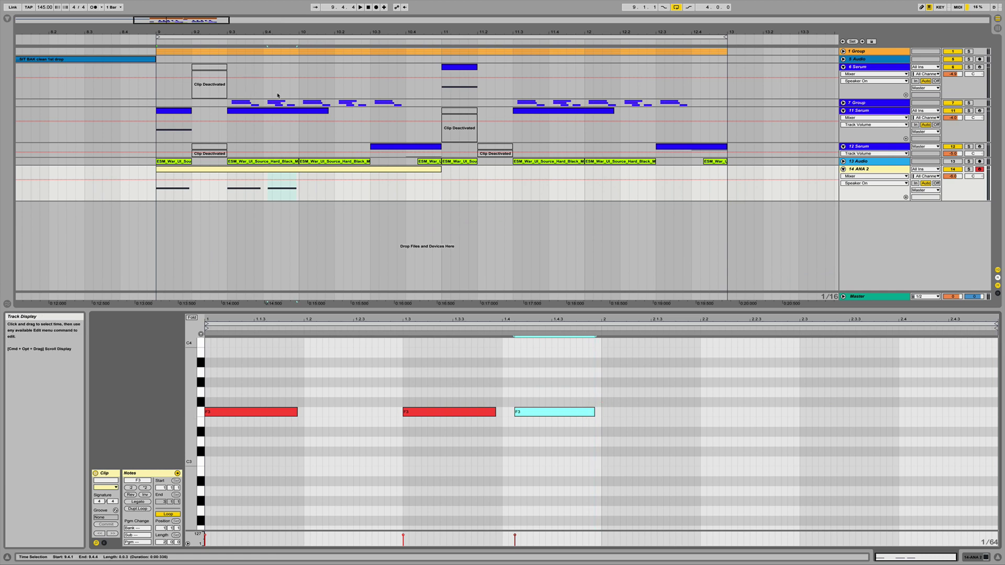
Shorten the third F3 note further to follow the rhythm of the 7 Group notes, and play the loop to check it
drag(278, 28, 272, 36)
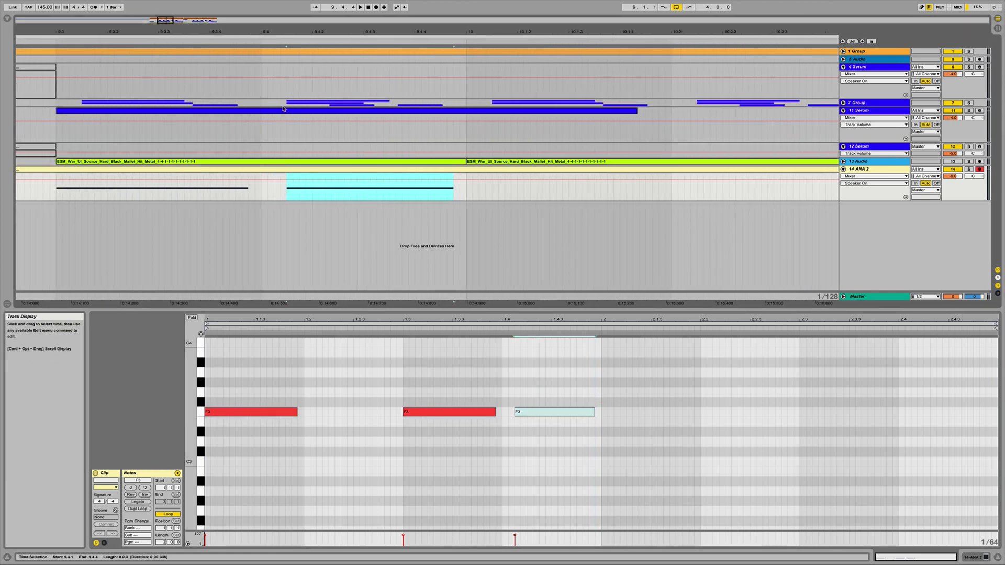
click(551, 466)
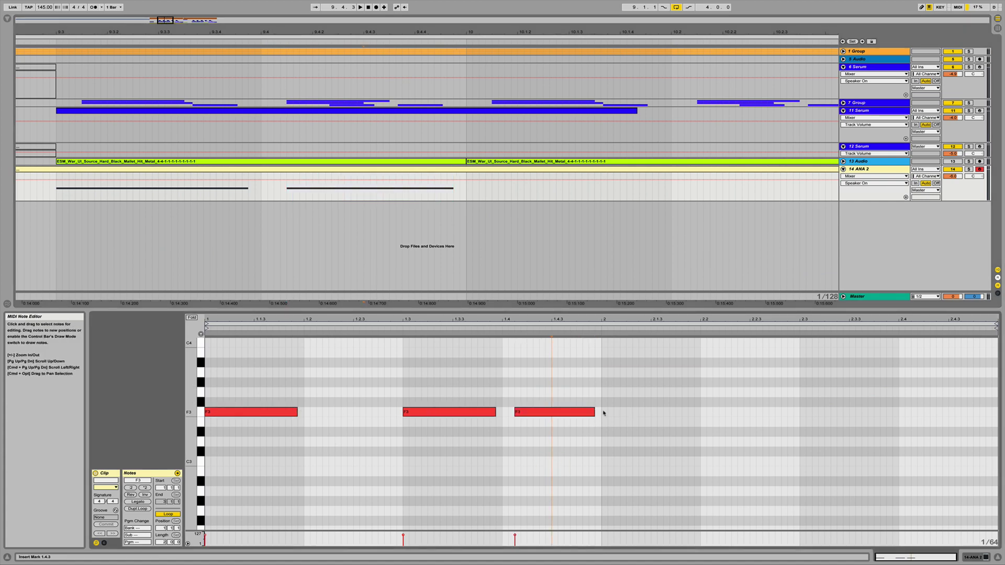
drag(399, 31, 399, 11)
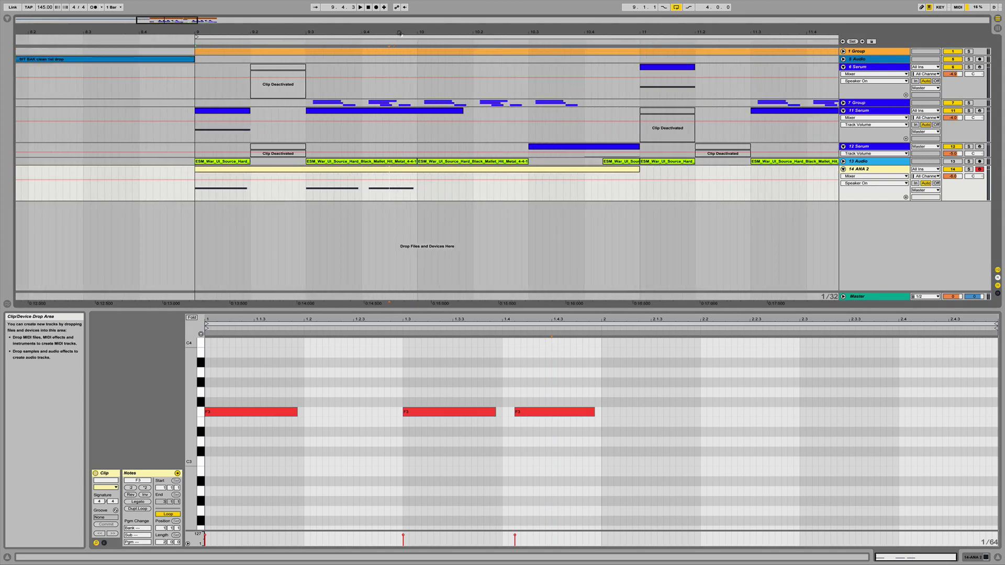
drag(595, 413, 578, 413)
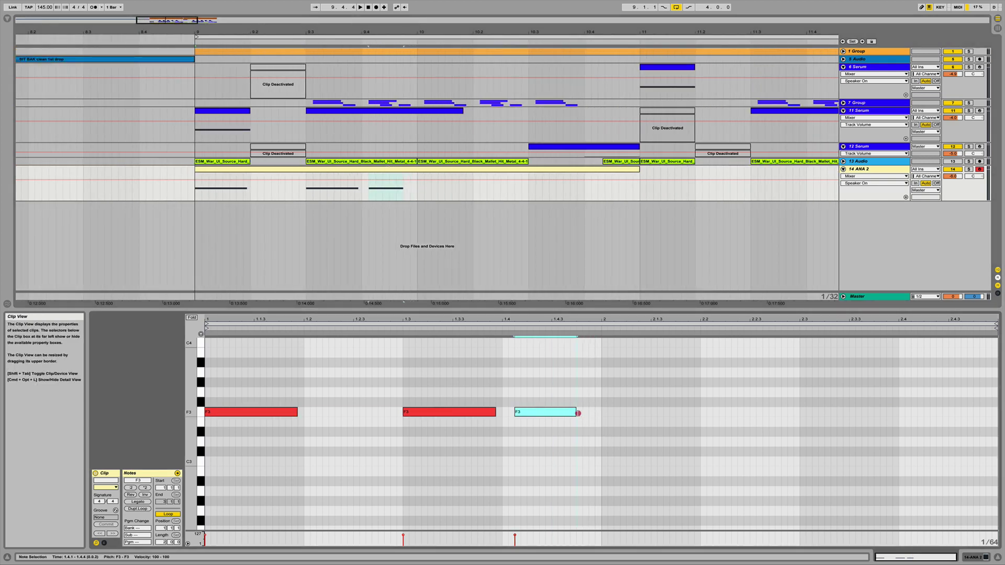
click(400, 104)
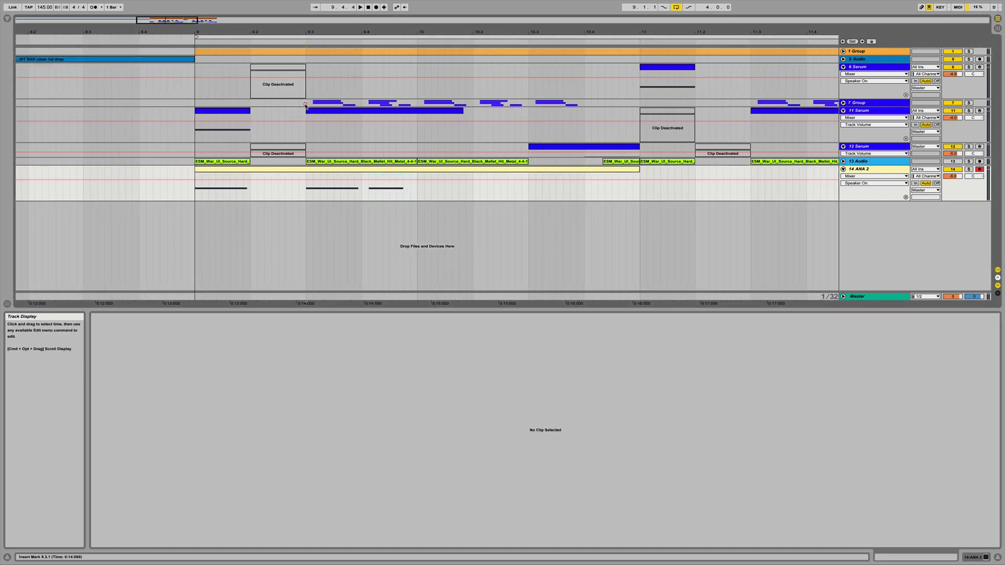
key(space)
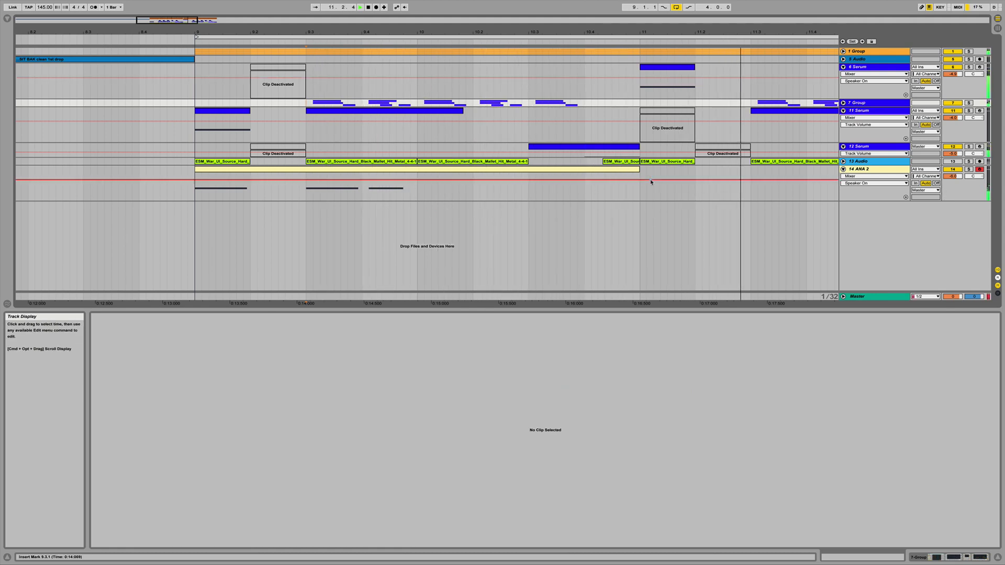
Duplicate the F3 note pair on beats 1.3 and 1.4 twice, then delete the last short note after beat 2.4
click(499, 168)
drag(426, 383, 598, 447)
key(super+d)
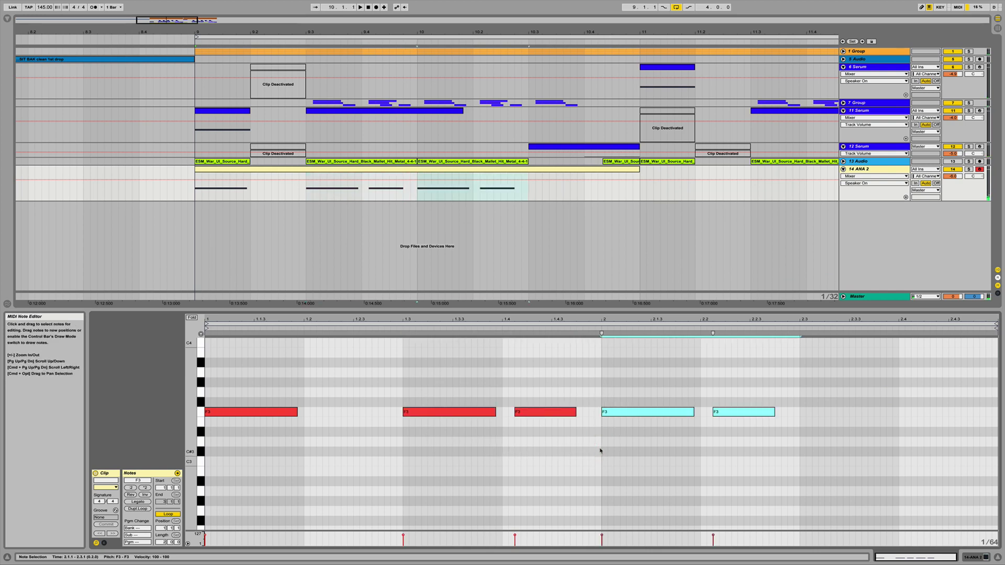
key(super+d)
drag(918, 377, 922, 418)
key(Delete)
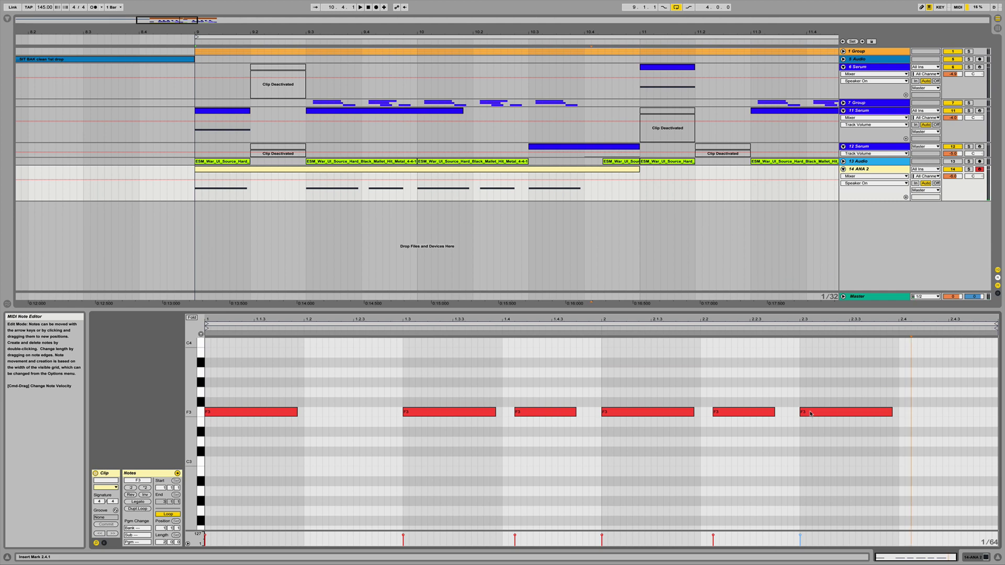
Copy the F3 note on beat 2.3 to beat 2.4 and extend the copy to the end of the clip
drag(810, 413, 912, 417)
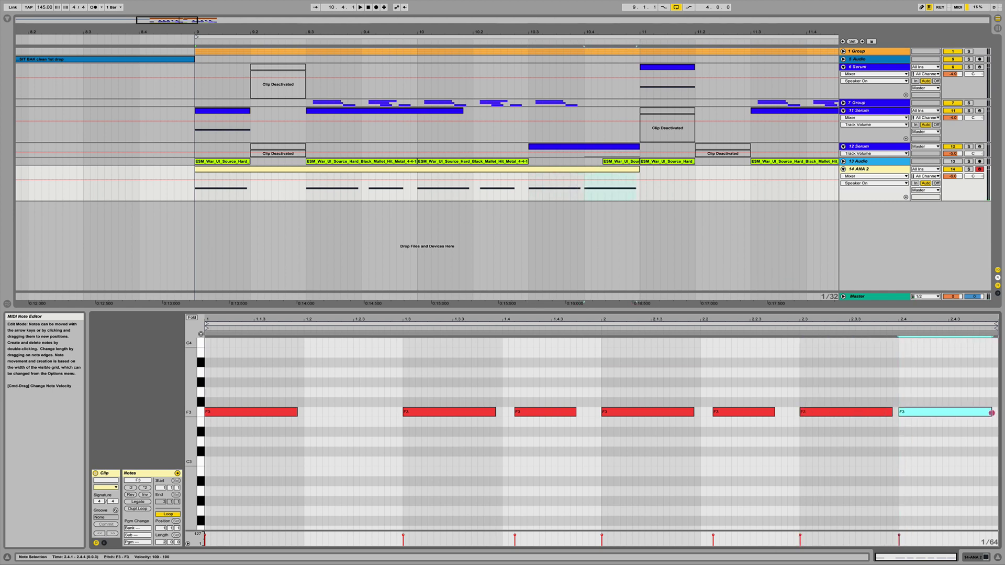
drag(992, 413, 989, 413)
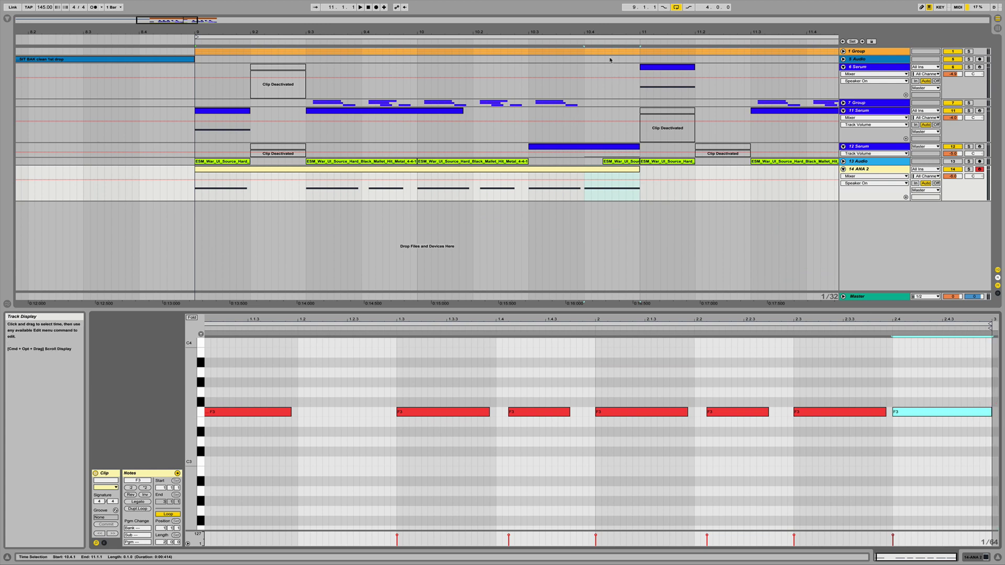
scroll(601, 54, down, 3)
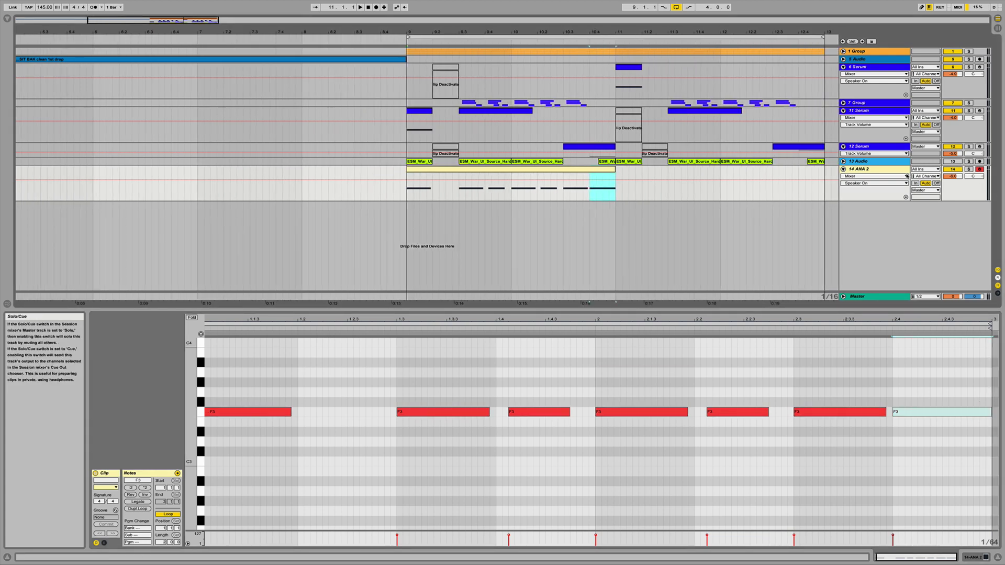
Open the ANA 2 synth on track 14 and reset it to the Init preset
double_click(889, 171)
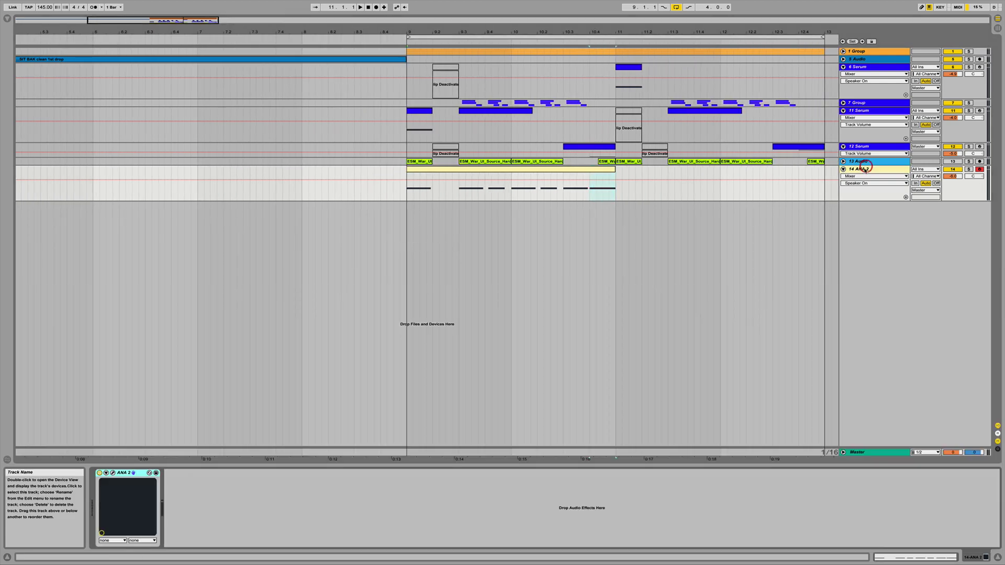
click(111, 473)
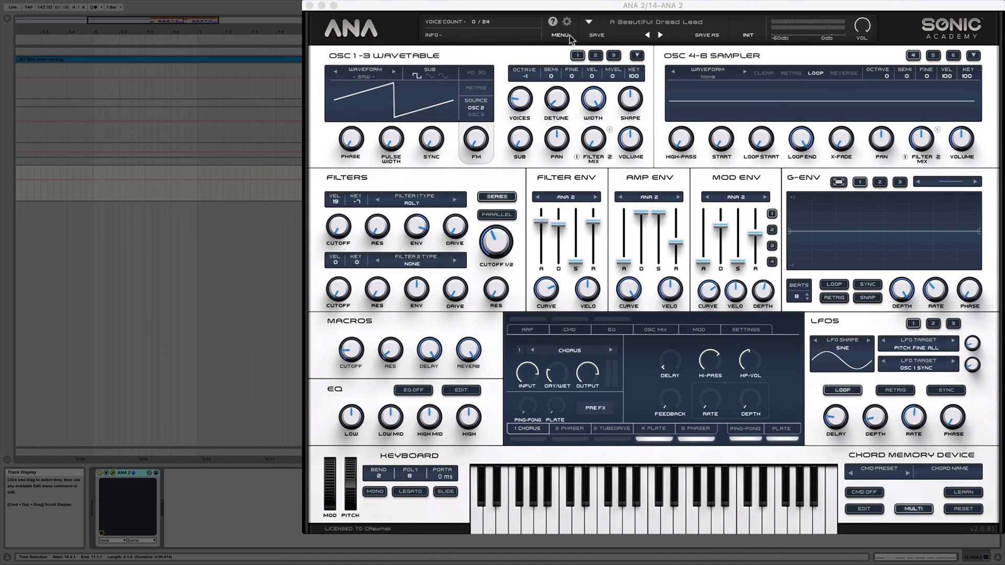
click(569, 35)
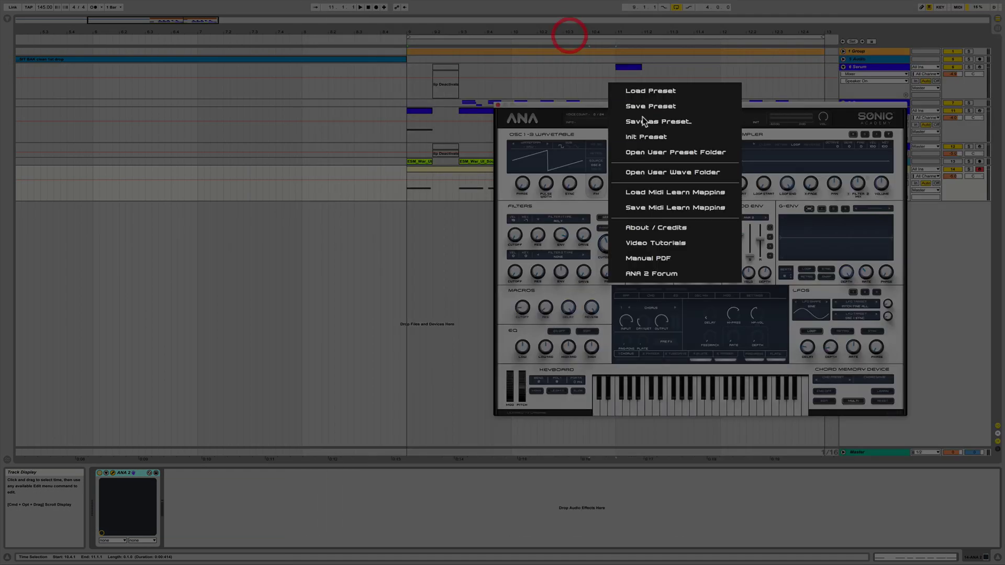
click(640, 138)
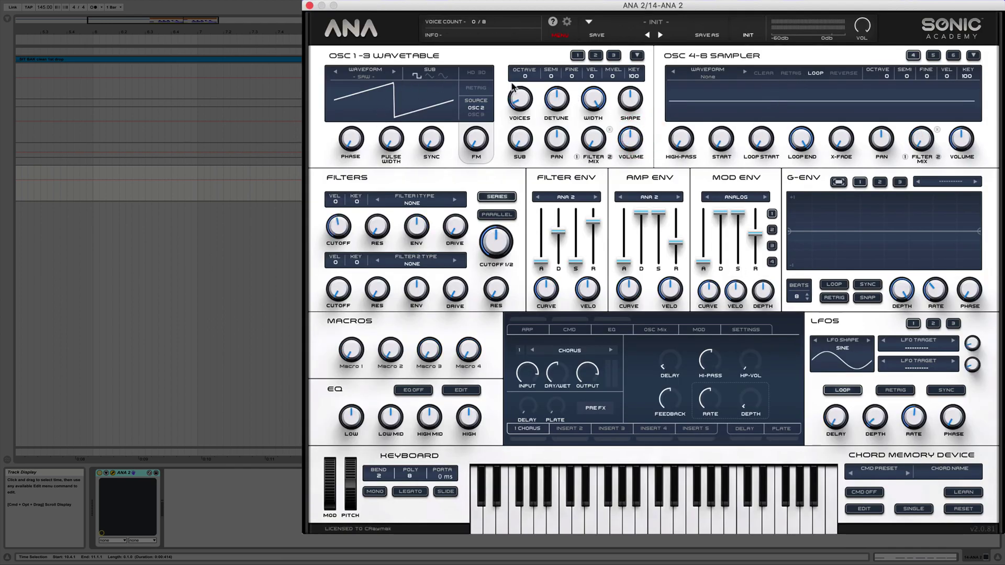
Search oscillator 1's waveforms for "sin" and try SinBuzz, 2D SinOff, 2D SinOff2 and 2D SinOff3
click(367, 80)
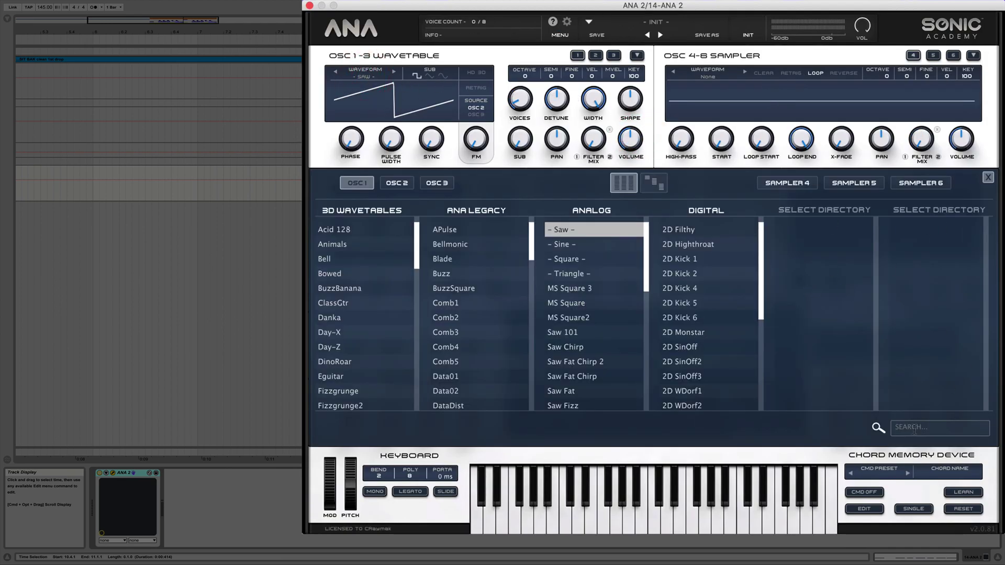
text(sin)
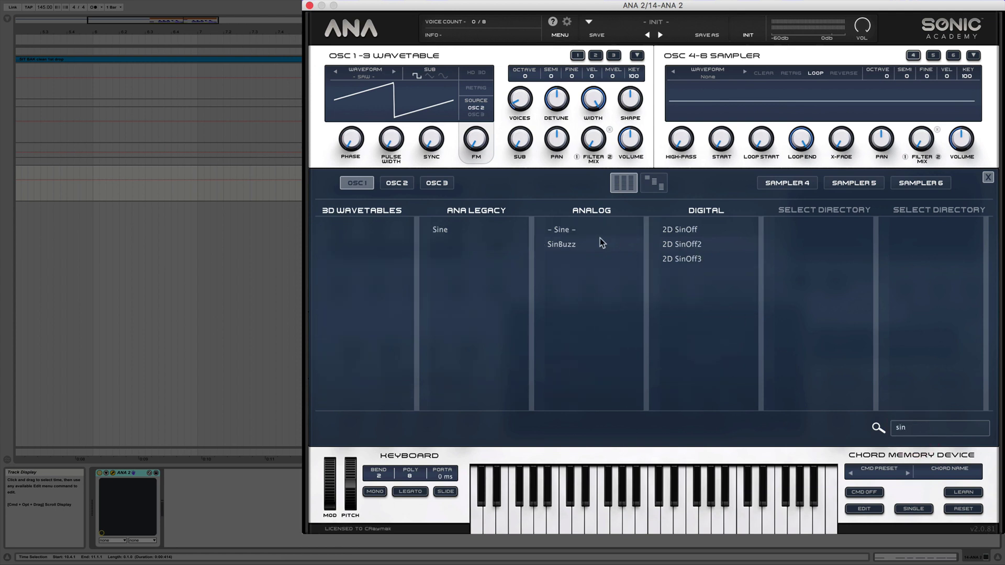
click(571, 244)
click(699, 229)
click(691, 243)
click(689, 259)
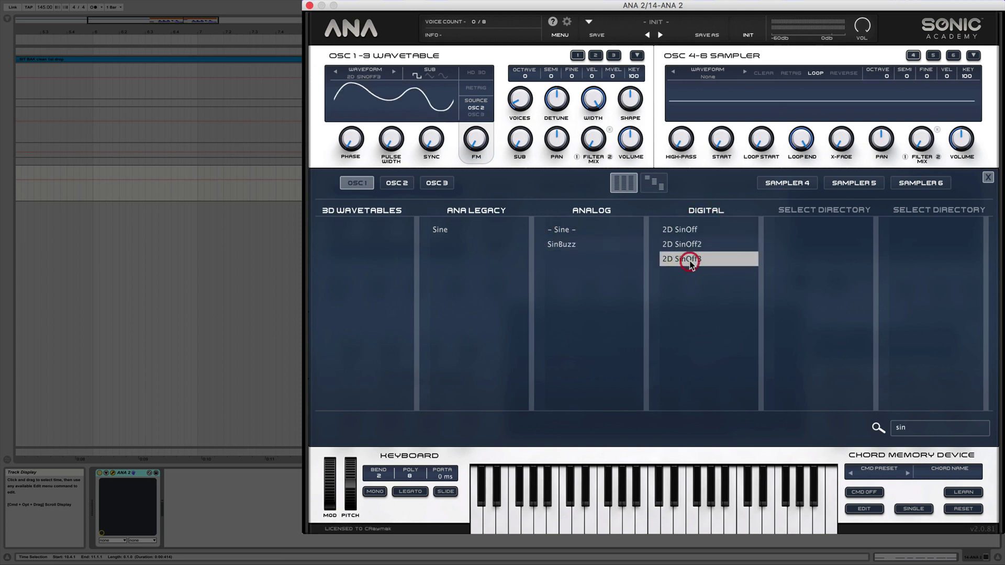
Compare the sine-type waveforms against each other and load 2D SinOff into oscillator 1
click(689, 229)
click(589, 229)
click(676, 229)
click(559, 233)
click(460, 231)
click(555, 234)
click(576, 241)
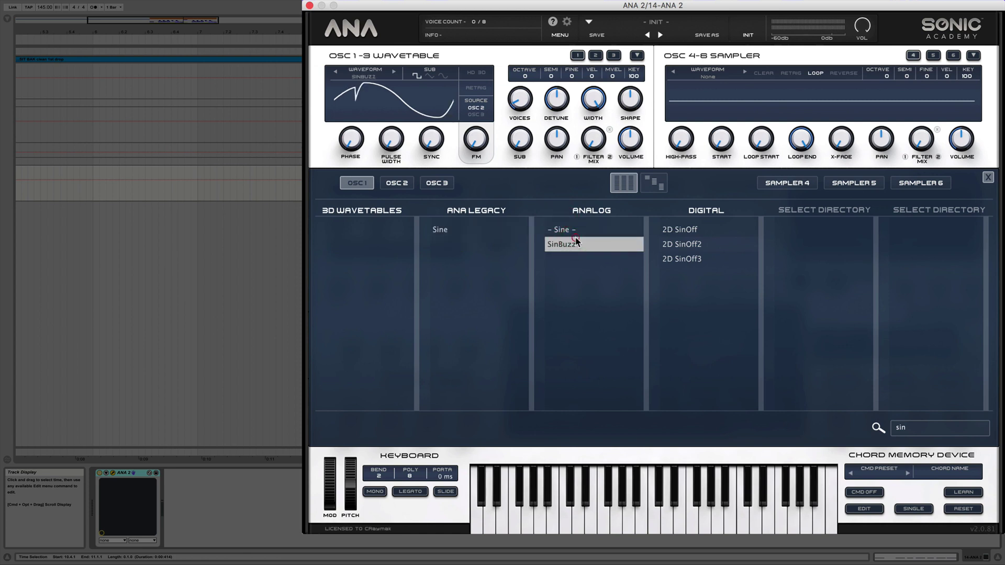
click(594, 231)
click(687, 225)
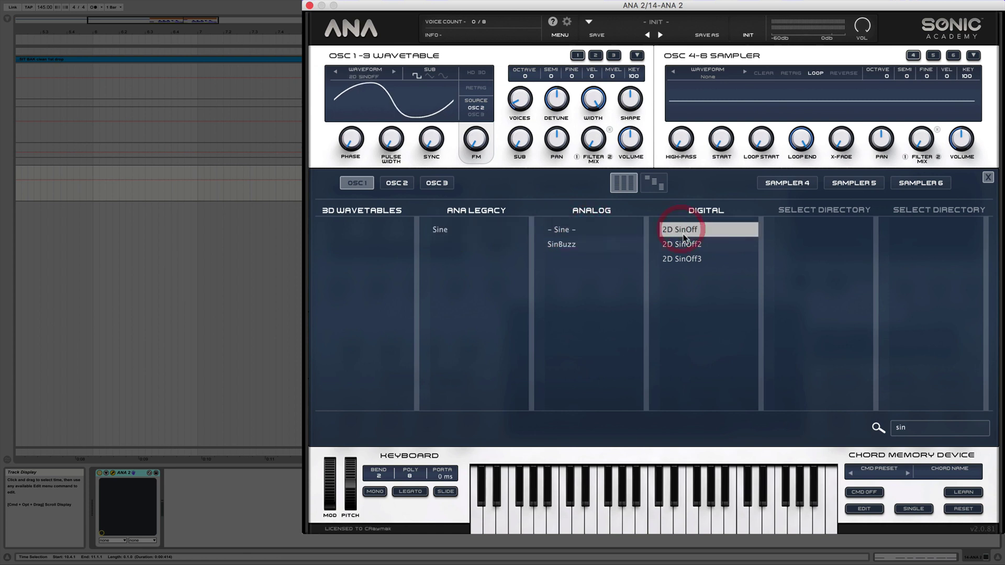
click(682, 244)
click(677, 257)
click(681, 229)
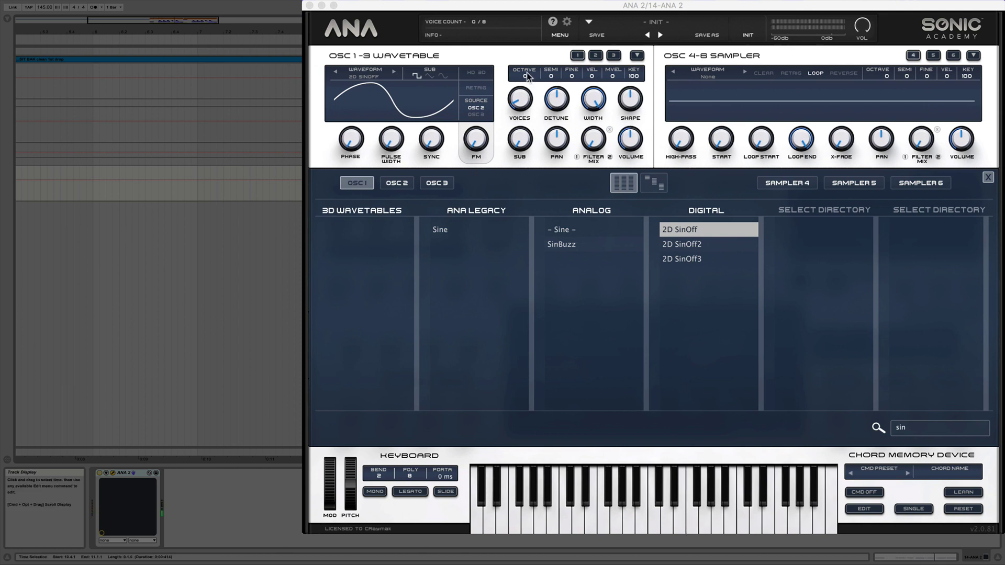
Set oscillator 1's octave to -3 and turn up its volume
drag(527, 77, 528, 127)
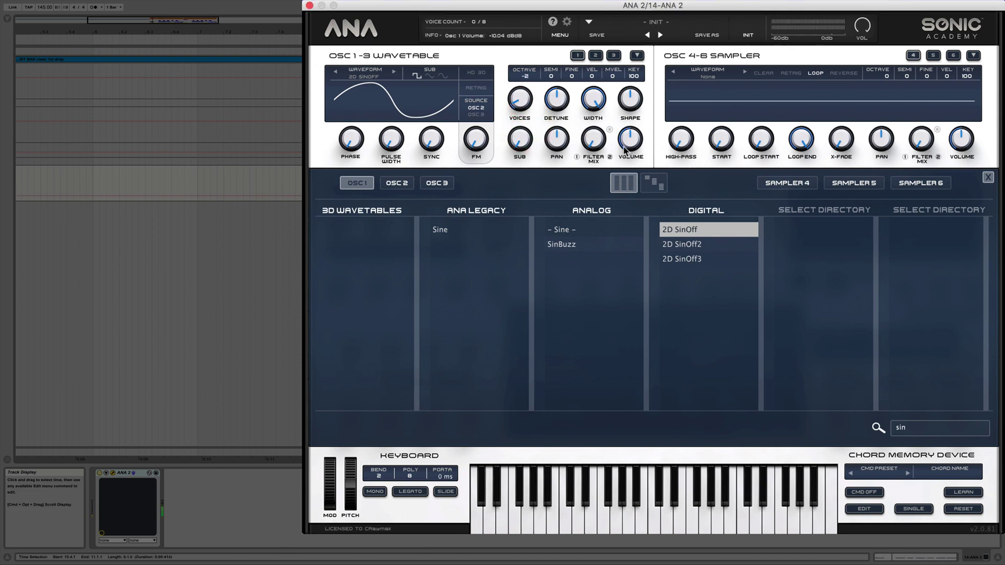
drag(528, 77, 528, 101)
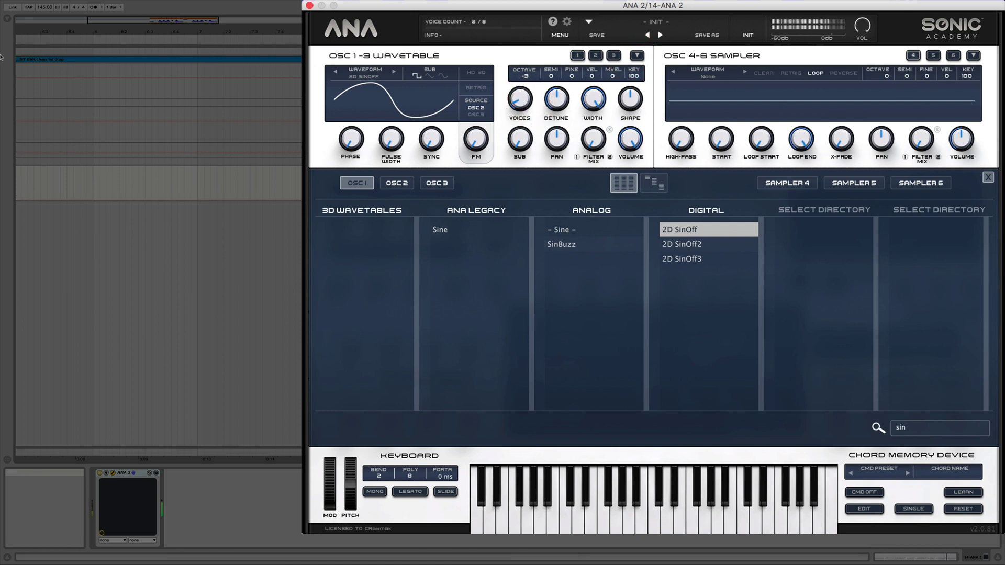
Add an EQ Eight audio effect after ANA 2 in the track's device chain
click(7, 18)
click(19, 60)
drag(72, 116, 181, 344)
drag(221, 526, 221, 526)
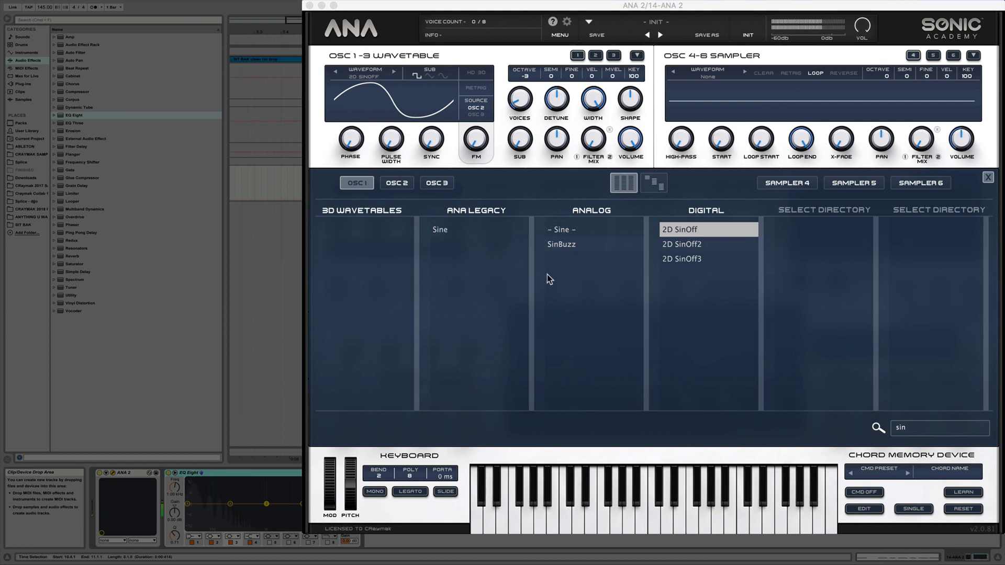
Compare the analog Sine waveform with 2D SinOff in oscillator 1, keep 2D SinOff, and close the synth window
click(572, 231)
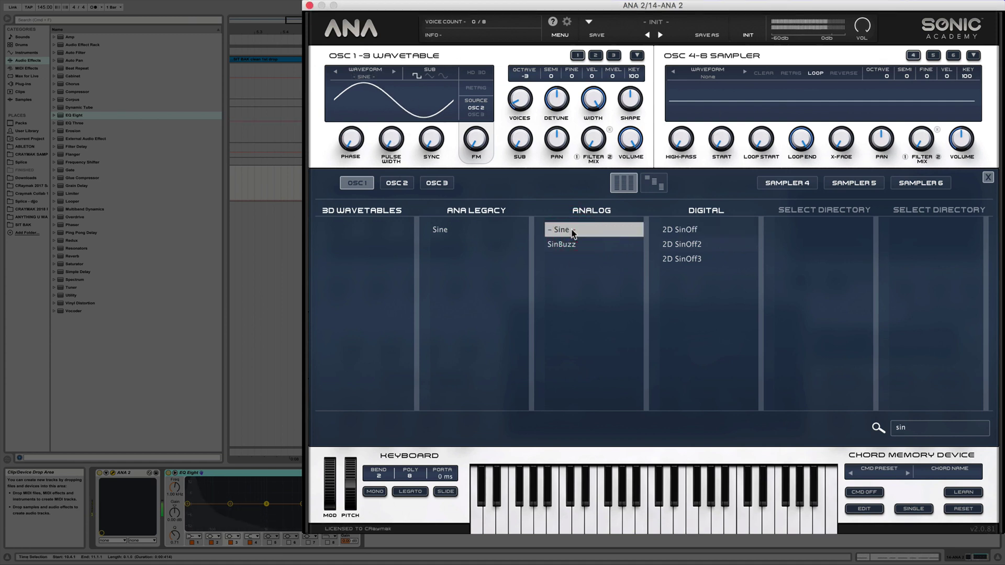
click(693, 232)
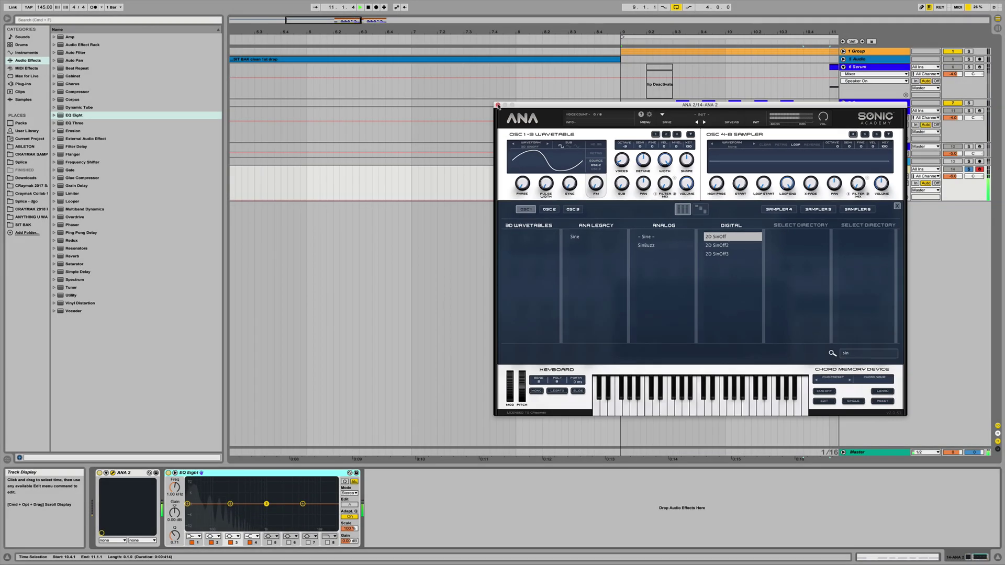
click(498, 105)
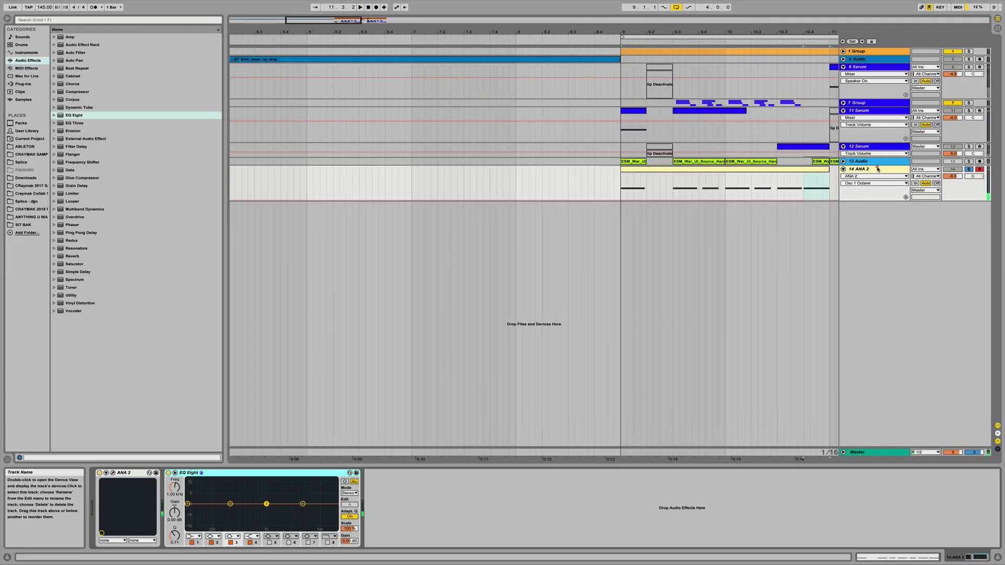
Unsolo the ANA 2 track and adjust its volume against the full drop during playback
click(952, 177)
click(971, 172)
click(348, 37)
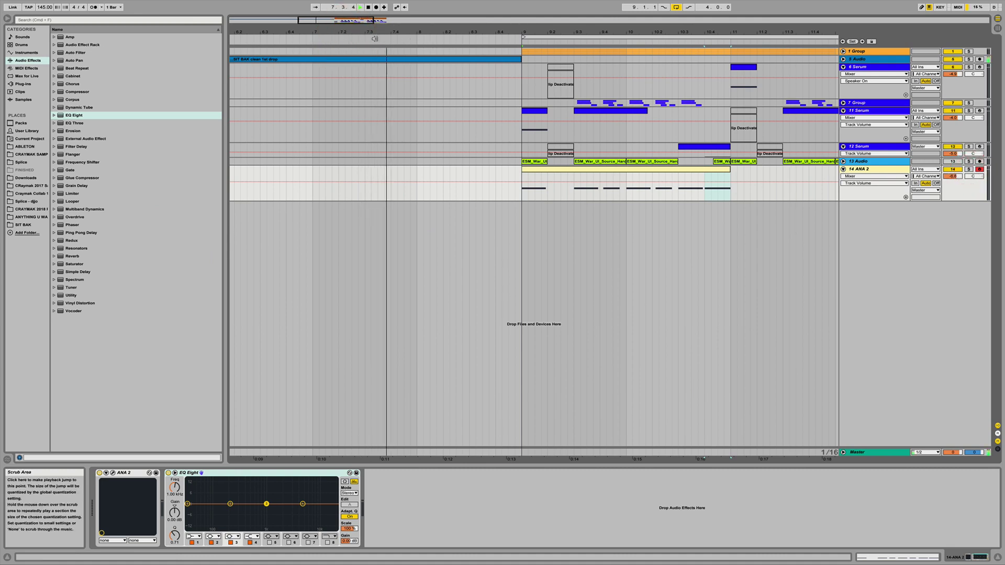
drag(953, 178, 952, 174)
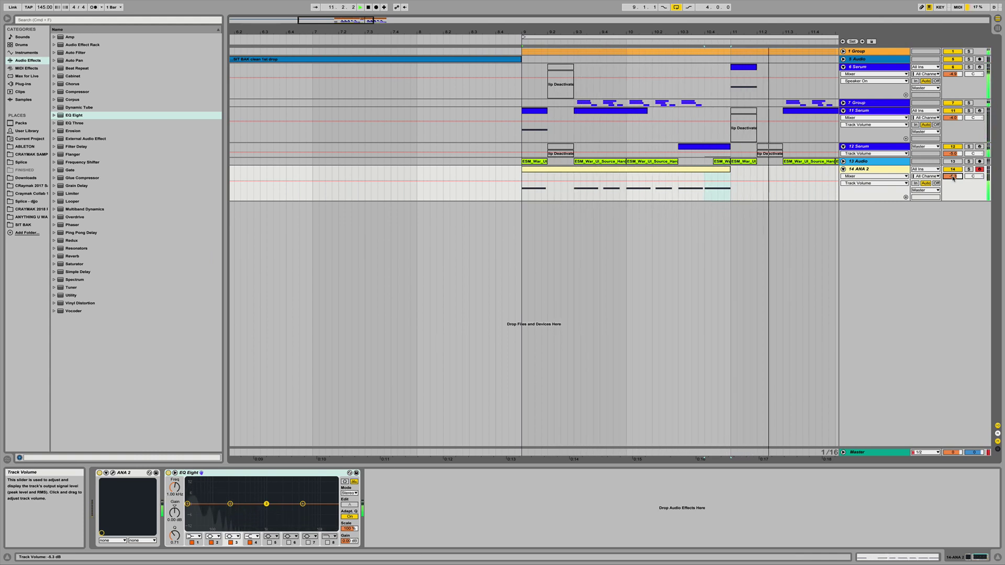
key(space)
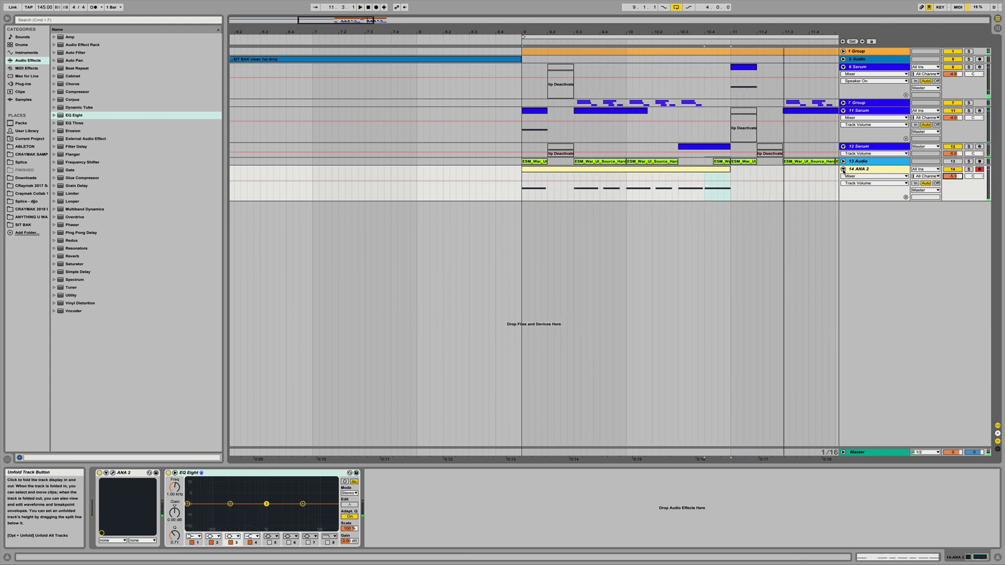
Unfold 7 Group to show its Serum clips and open the ANA 2 clip for note editing
click(843, 103)
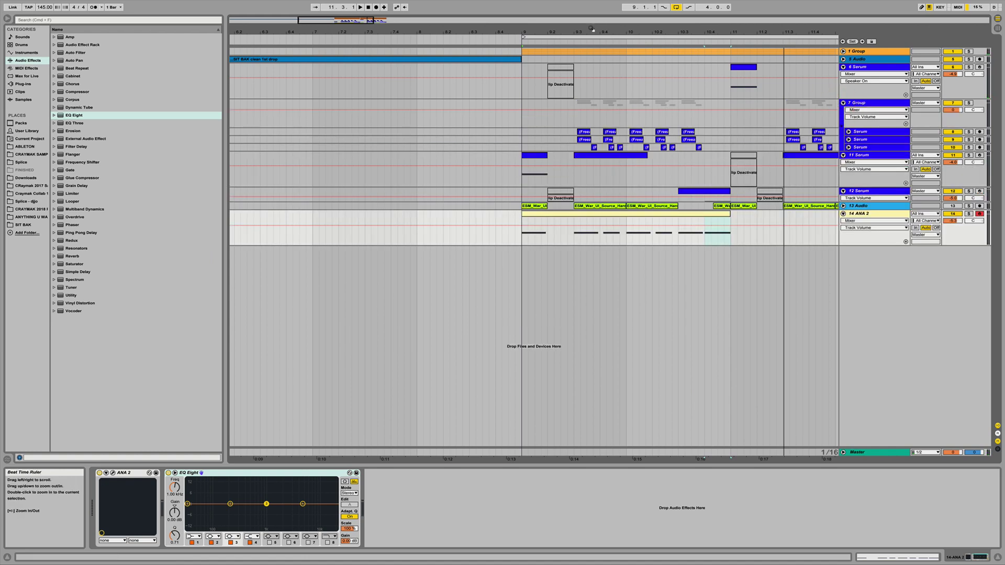
key(plus)
key(plus)
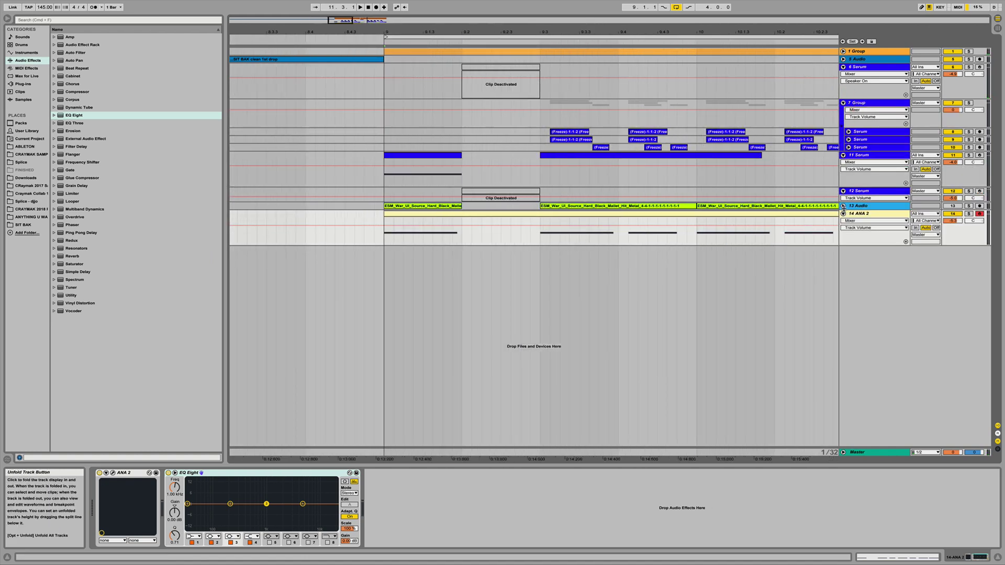
click(659, 214)
double_click(660, 213)
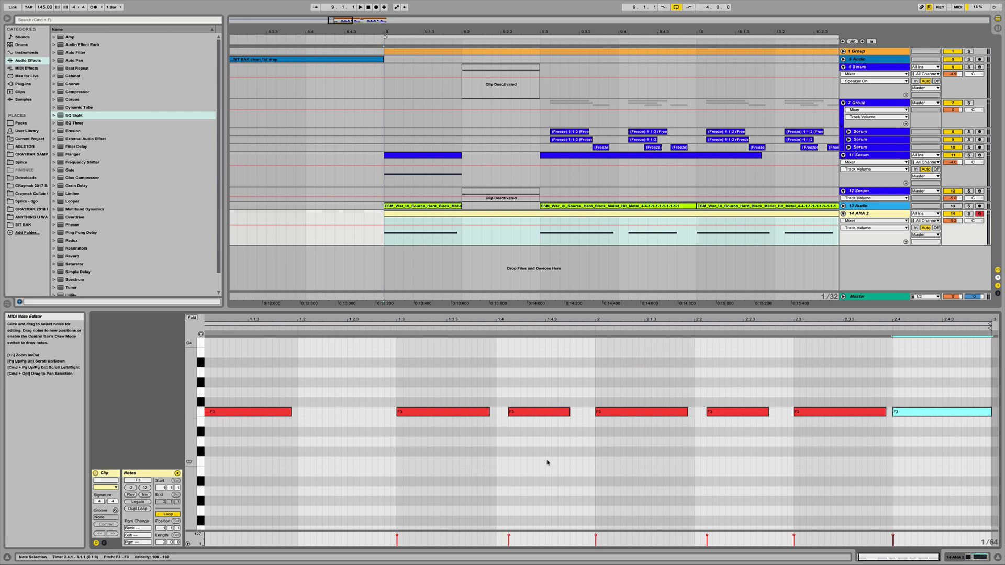
Shorten the F3 note after beat 1.4 to end at about 1.4.3 and place a copy just after 1.4.3
key(space)
click(567, 413)
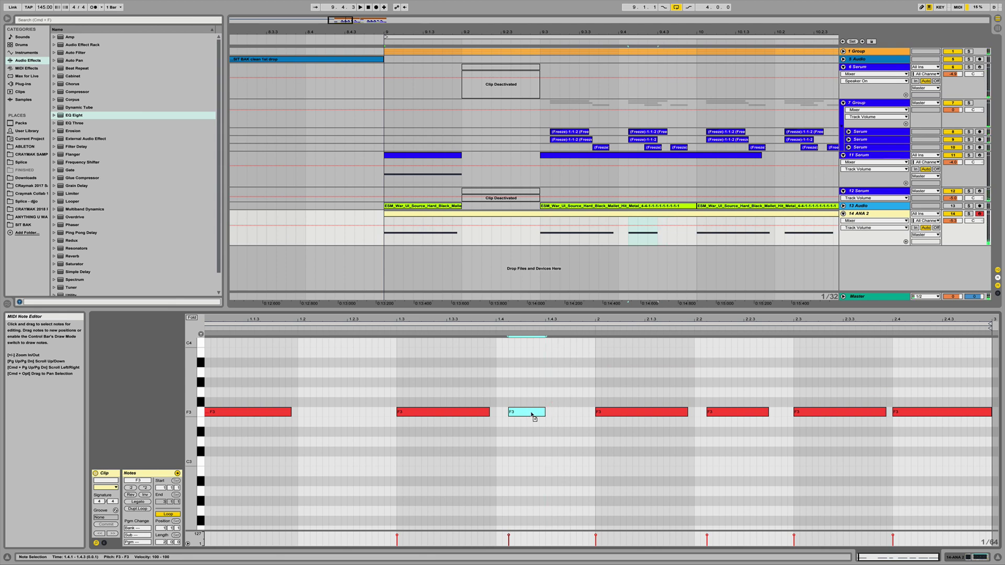
key(super+d)
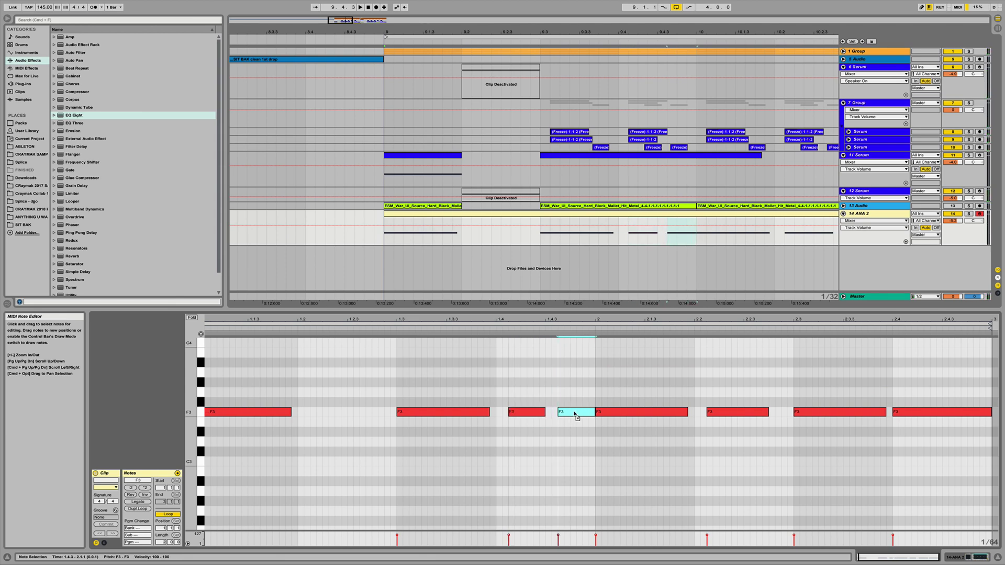
Trim both ends of the copied F3 note so it starts with the matching Serum clip and stops just before beat 2
drag(670, 33, 669, 97)
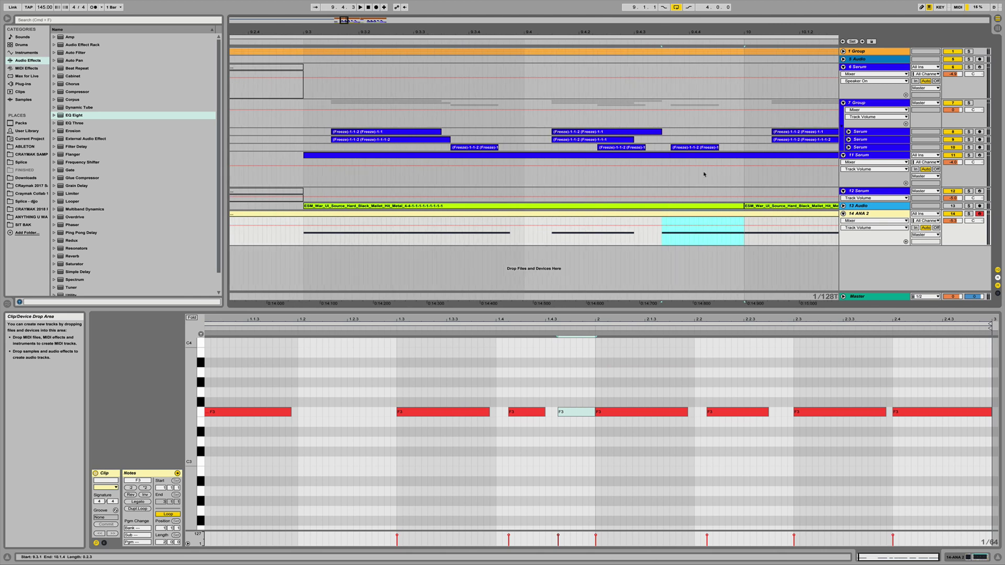
click(568, 413)
mouse_move(567, 413)
mouse_down()
mouse_move(590, 412)
mouse_move(568, 418)
mouse_up()
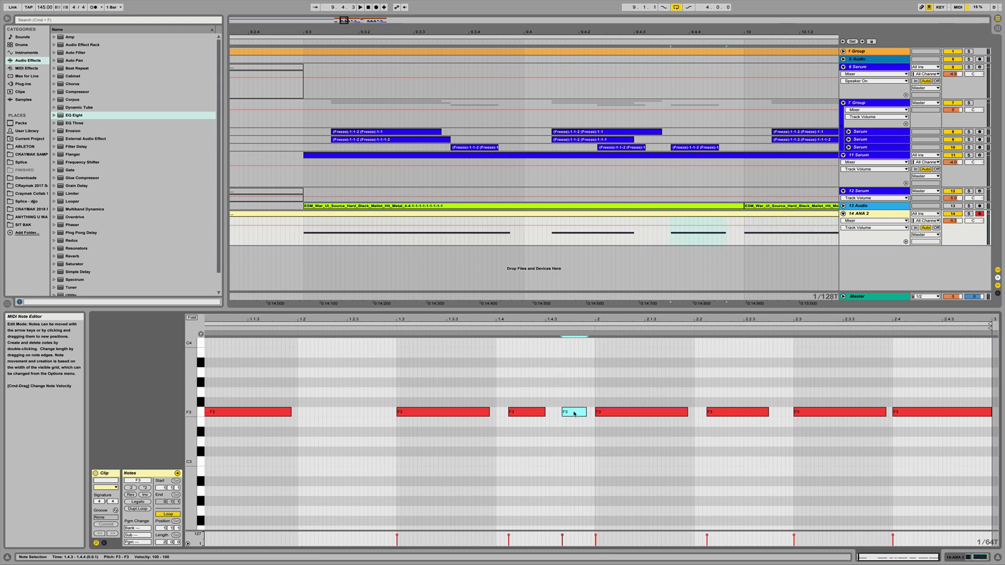
click(545, 414)
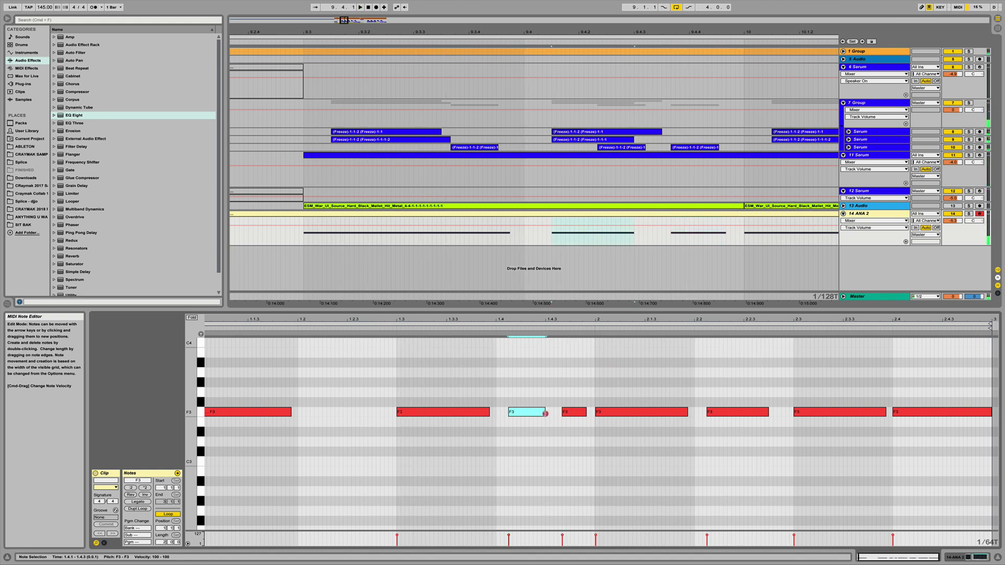
drag(586, 413, 589, 413)
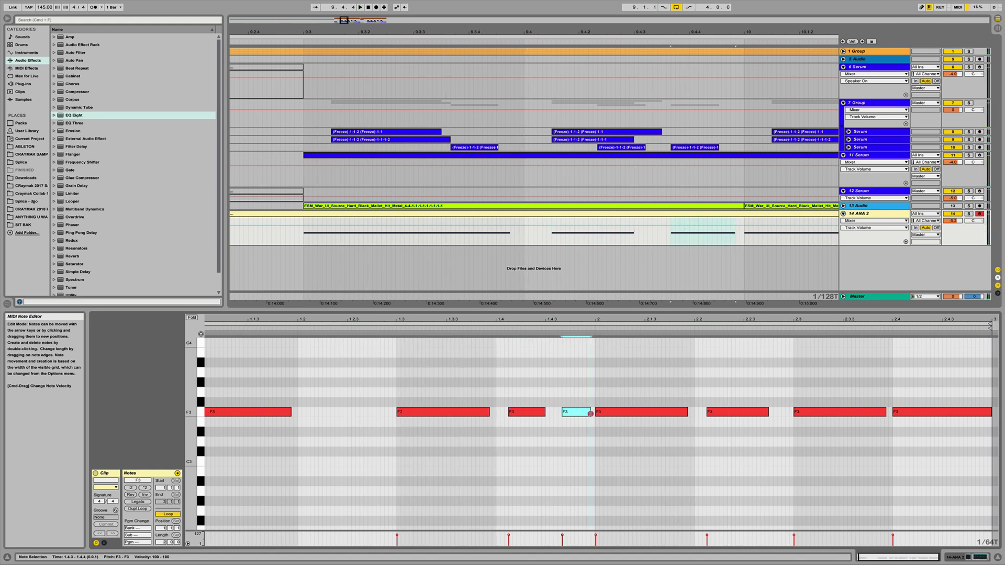
click(567, 381)
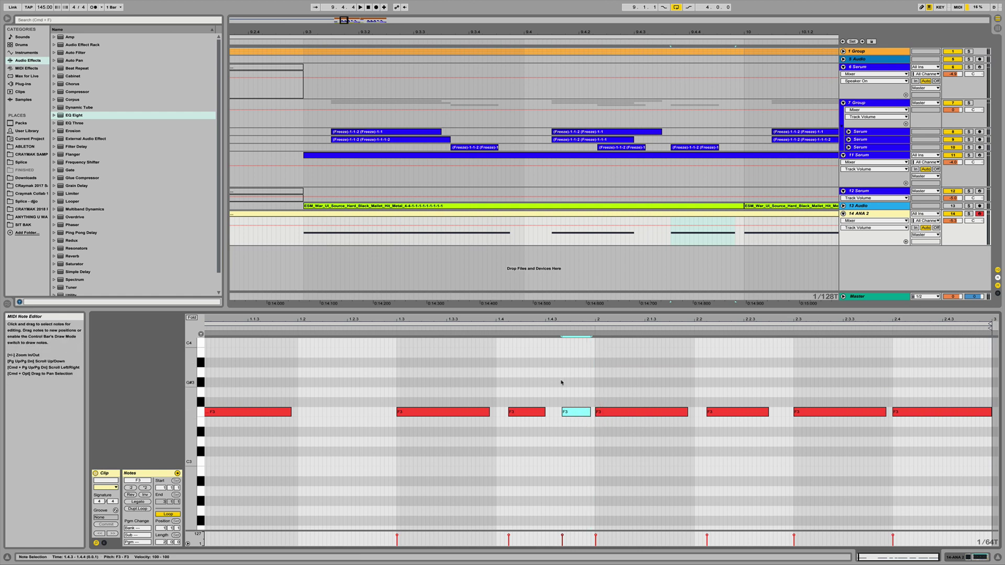
Replace the F3 note after beat 2.2 with a copy of the two short F3 notes from beat 1.4
drag(618, 32, 619, 16)
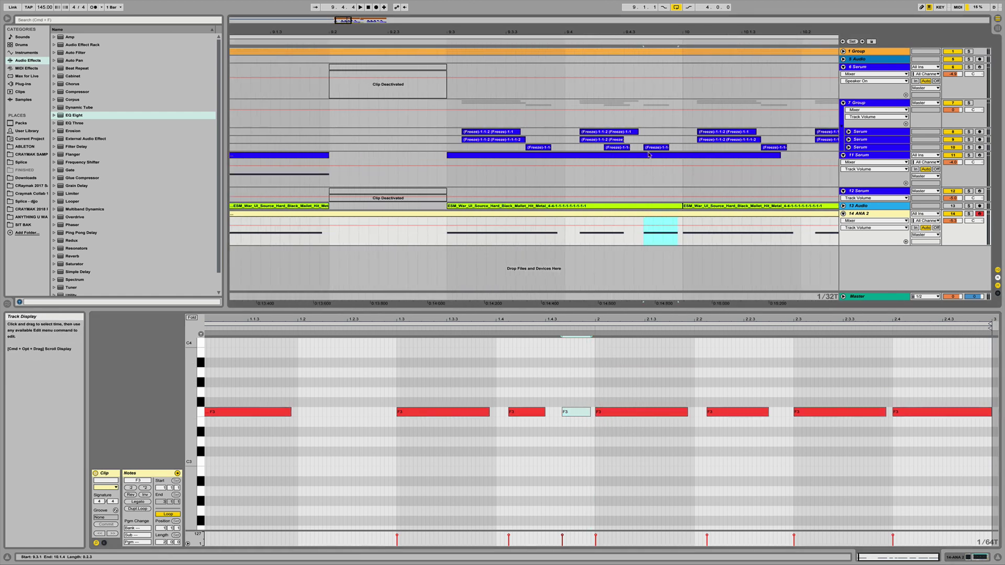
click(848, 147)
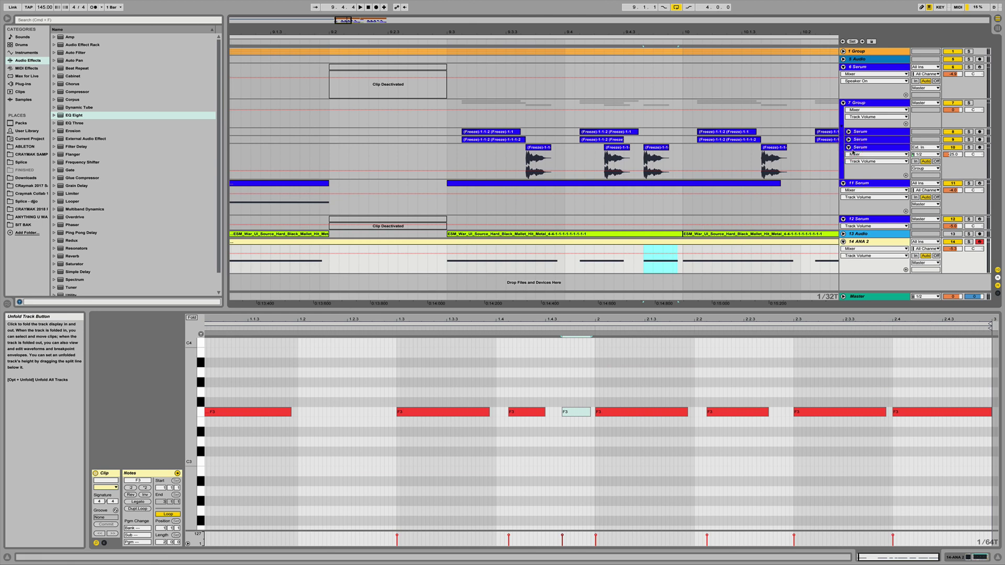
click(849, 148)
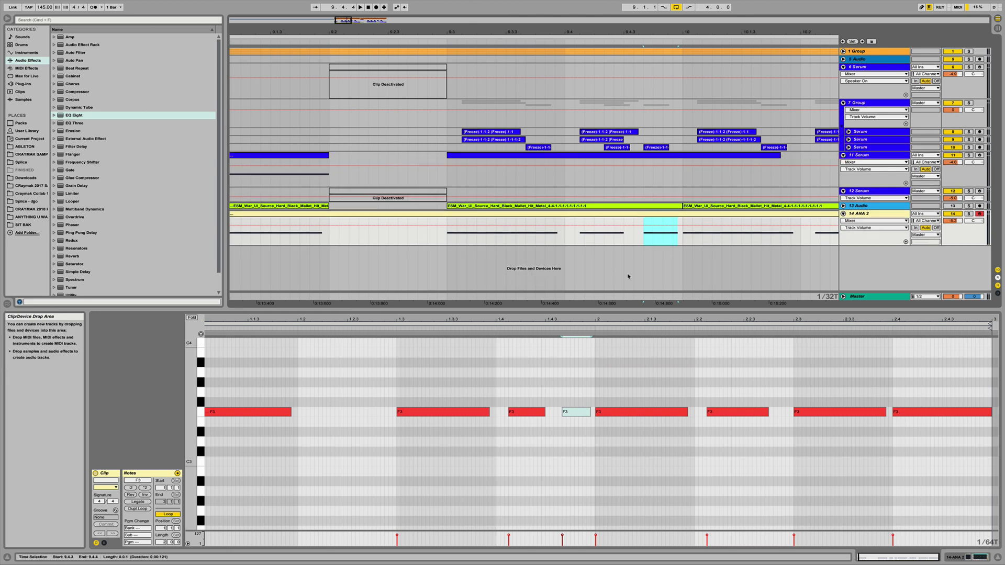
click(716, 429)
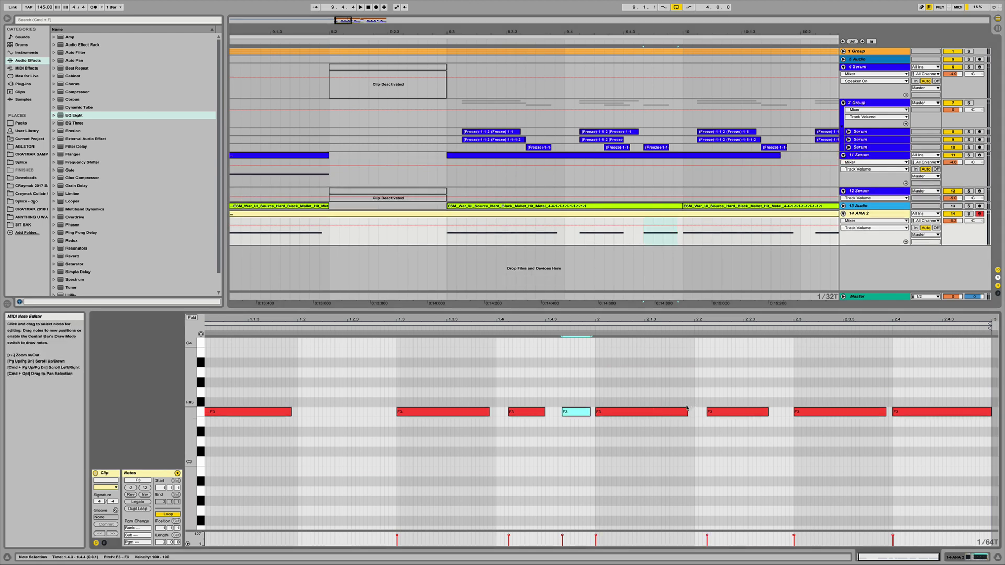
drag(516, 395, 582, 434)
drag(495, 402, 593, 432)
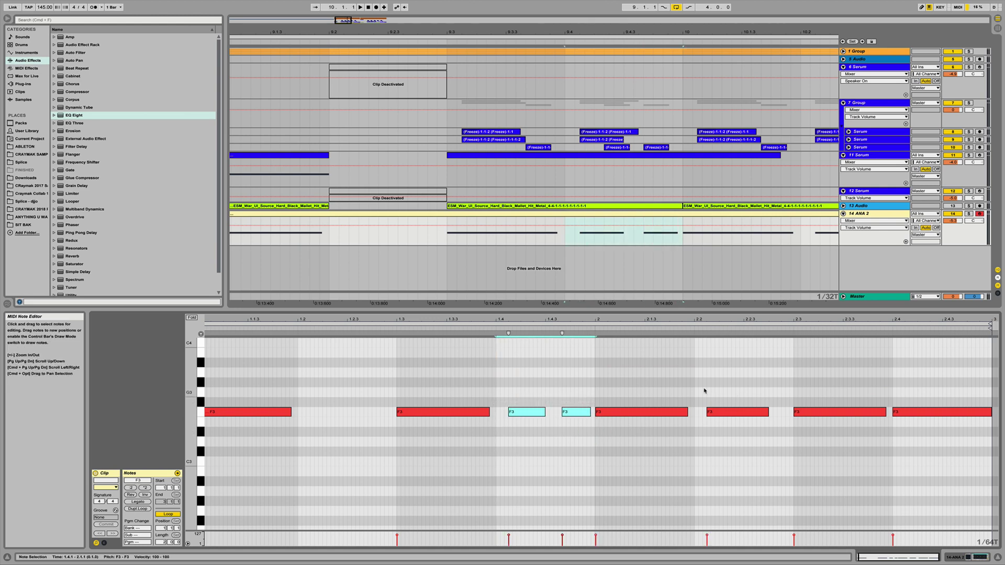
drag(704, 390, 753, 444)
key(Delete)
key(super+v)
drag(646, 30, 646, 10)
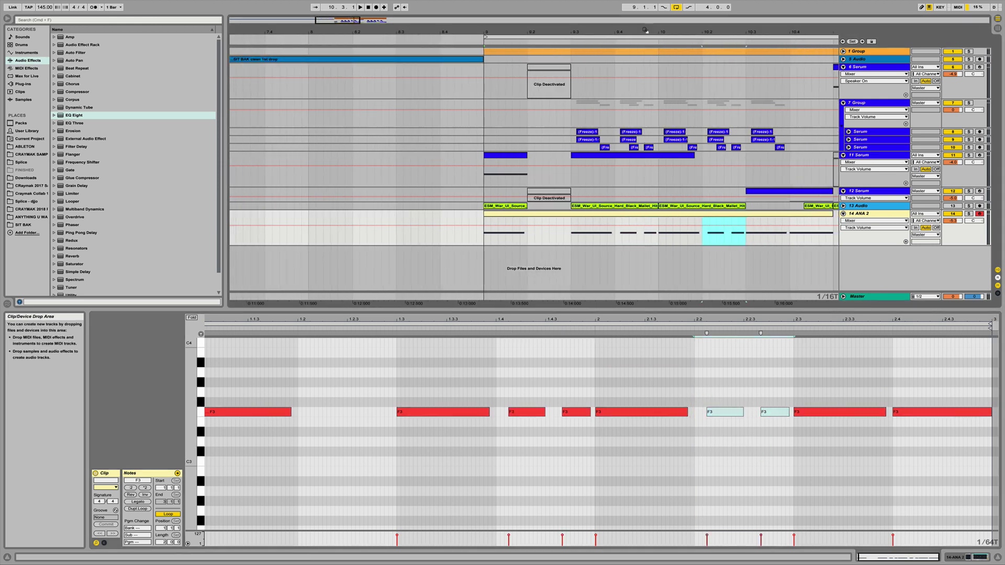
Solo the ANA 2 track and play its clip to check the sub notes
click(969, 213)
click(512, 216)
key(space)
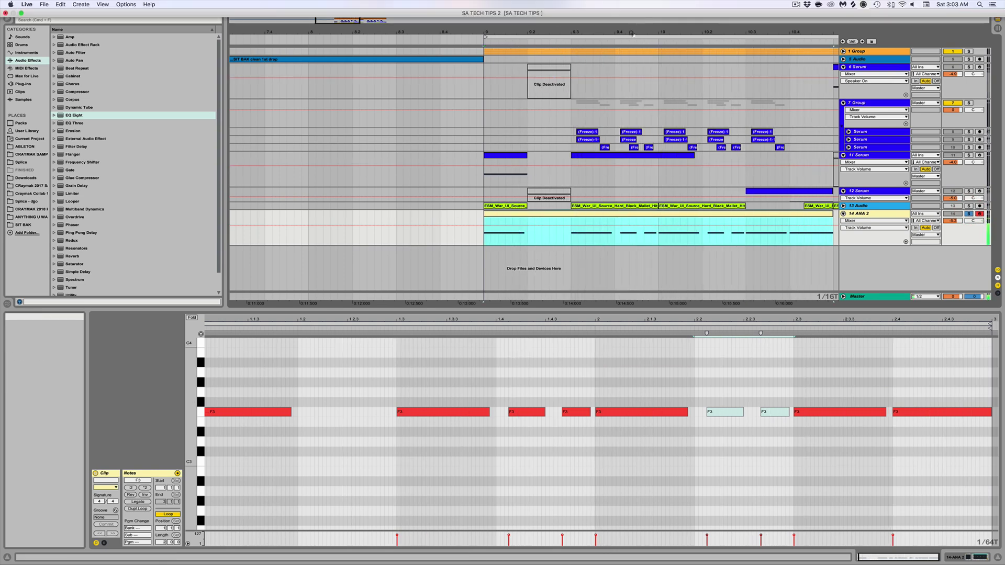
drag(630, 32, 630, 2)
key(space)
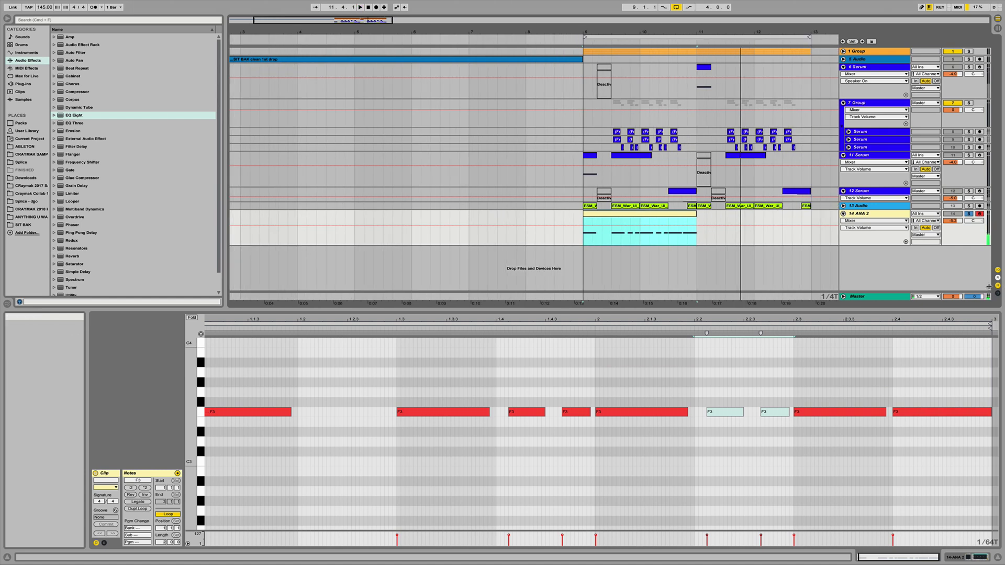
Unsolo the ANA 2 track and raise its volume while playing from just before the drop
click(968, 214)
drag(952, 220, 952, 220)
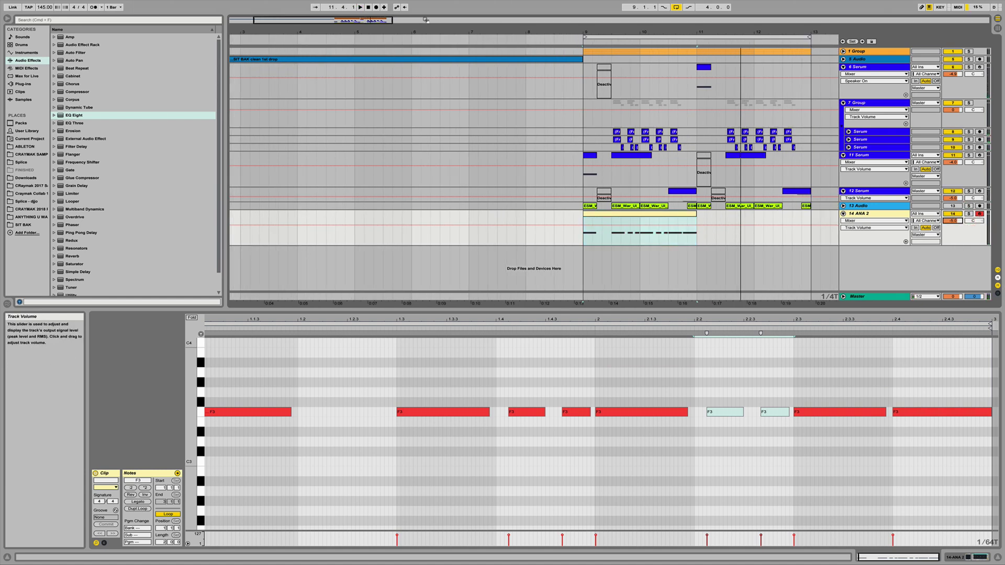
click(482, 39)
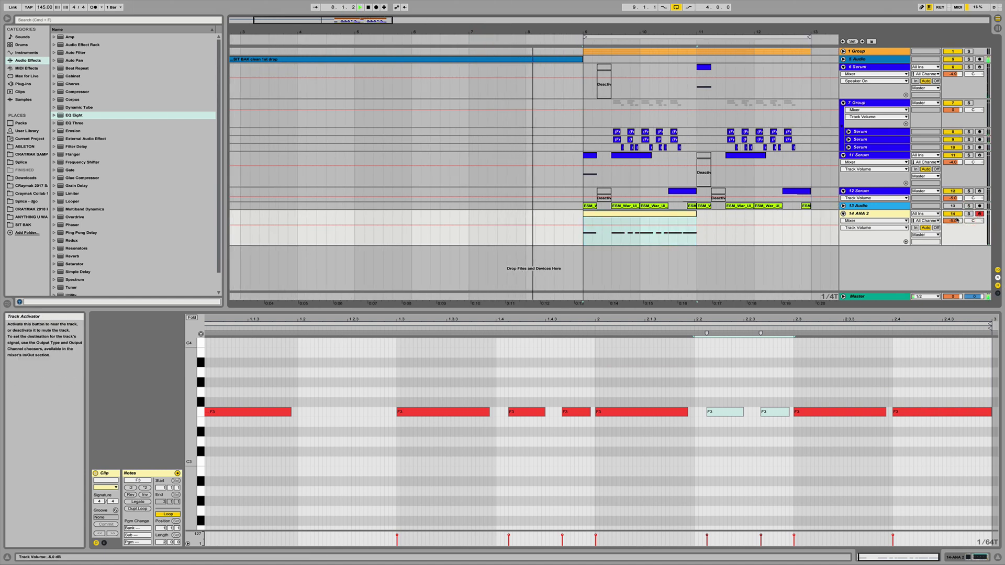
drag(957, 221, 959, 219)
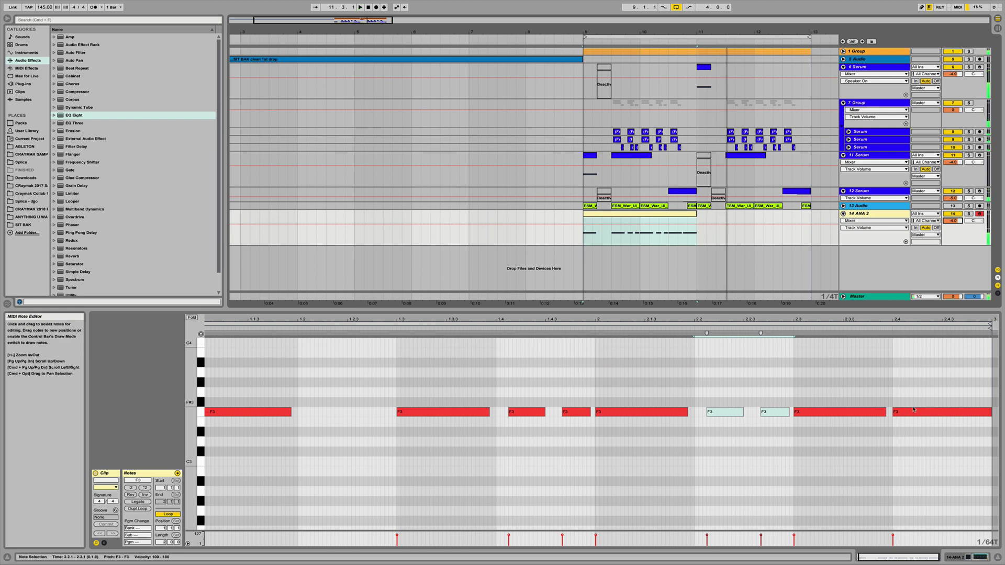
Shift the last F3 note to start slightly after beat 2.4, trim its end to just before bar 3, and audition it
drag(912, 411, 916, 409)
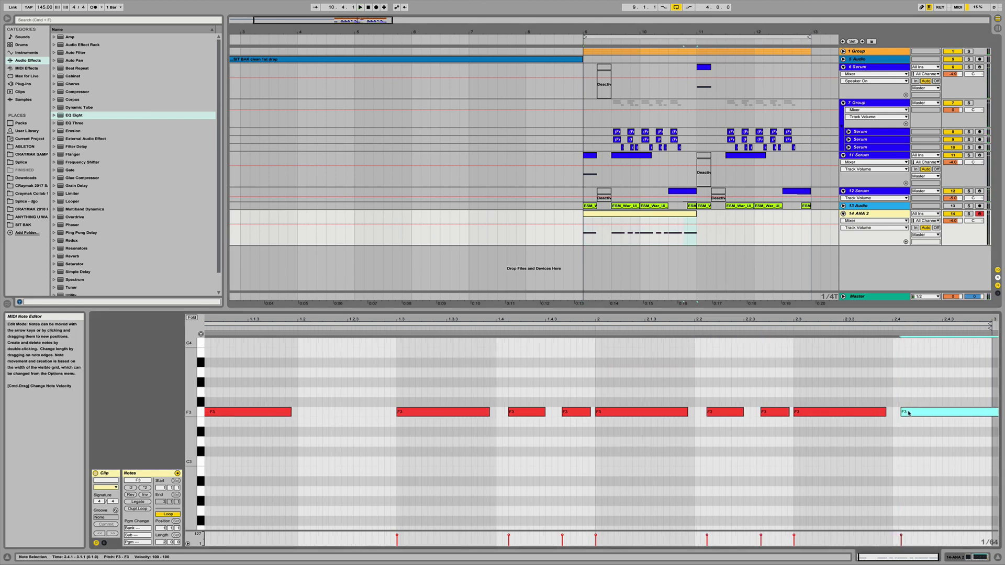
drag(908, 413, 914, 411)
scroll(981, 420, right, 1)
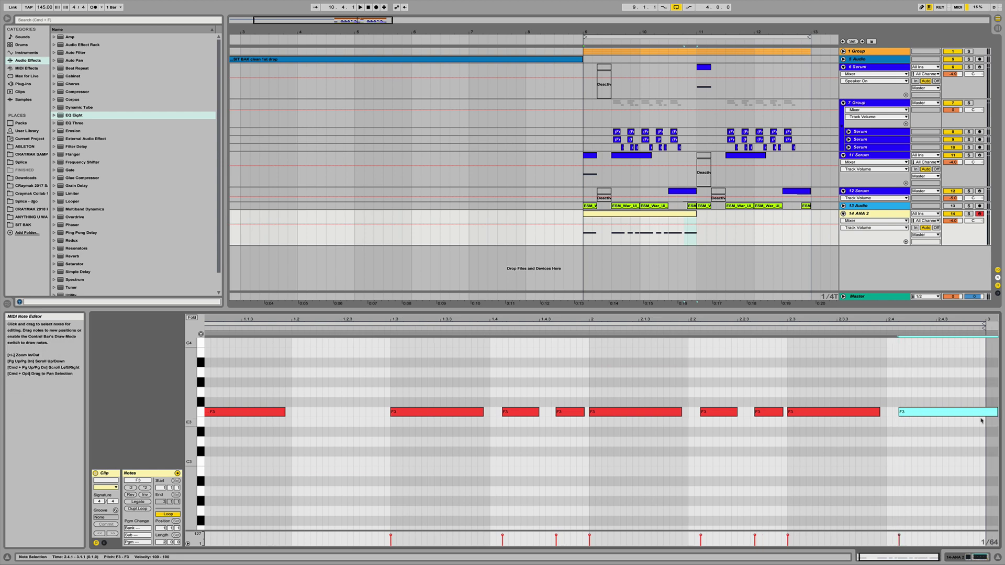
drag(987, 413, 974, 414)
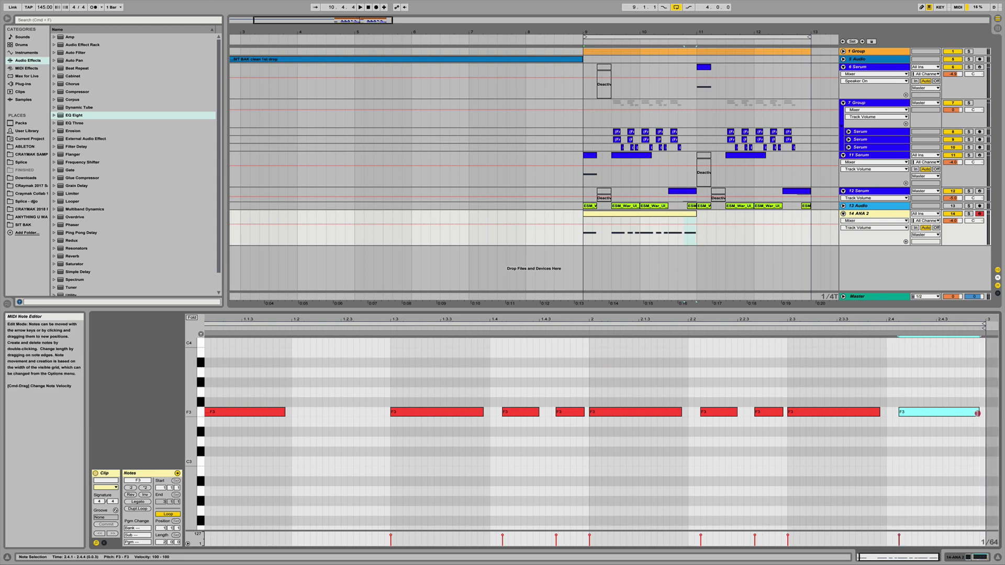
key(space)
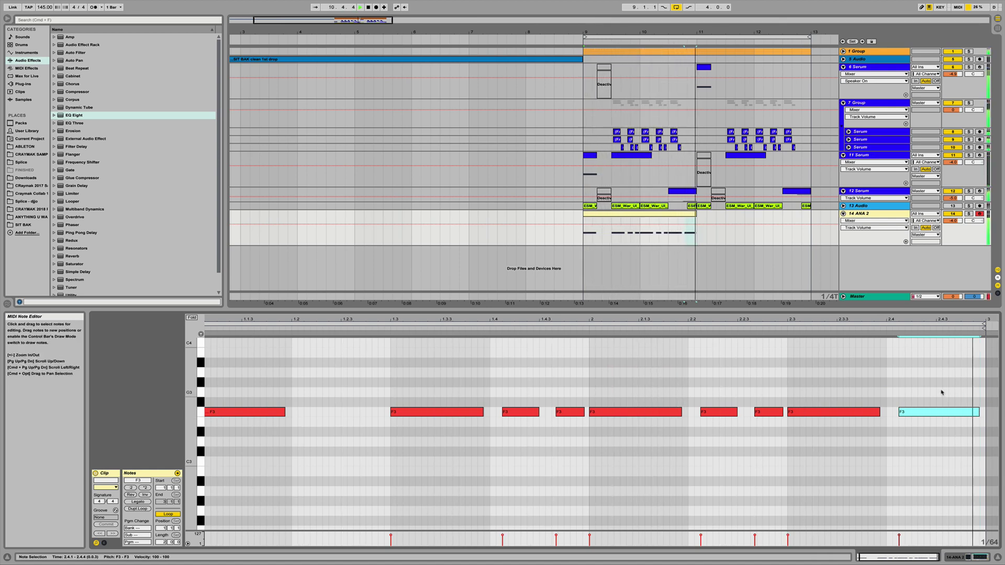
key(space)
Duplicate the ANA 2 track, then freeze and flatten the copy into an audio clip
click(865, 216)
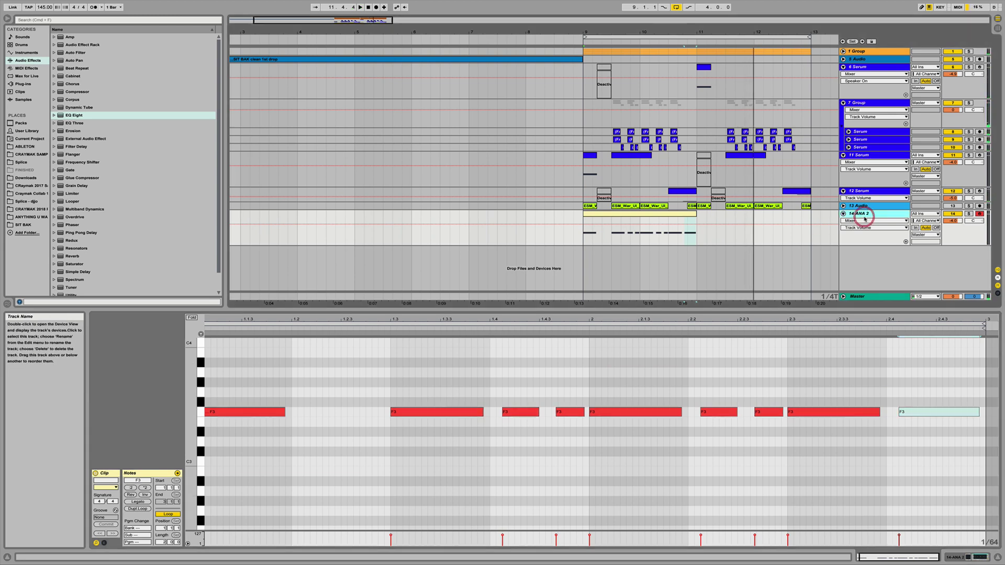
key(super+d)
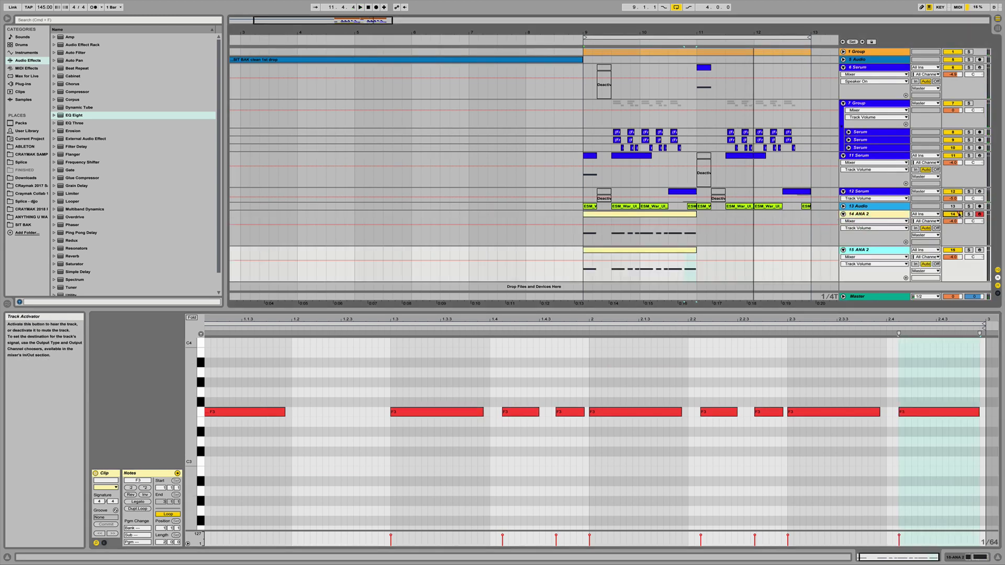
right_click(866, 250)
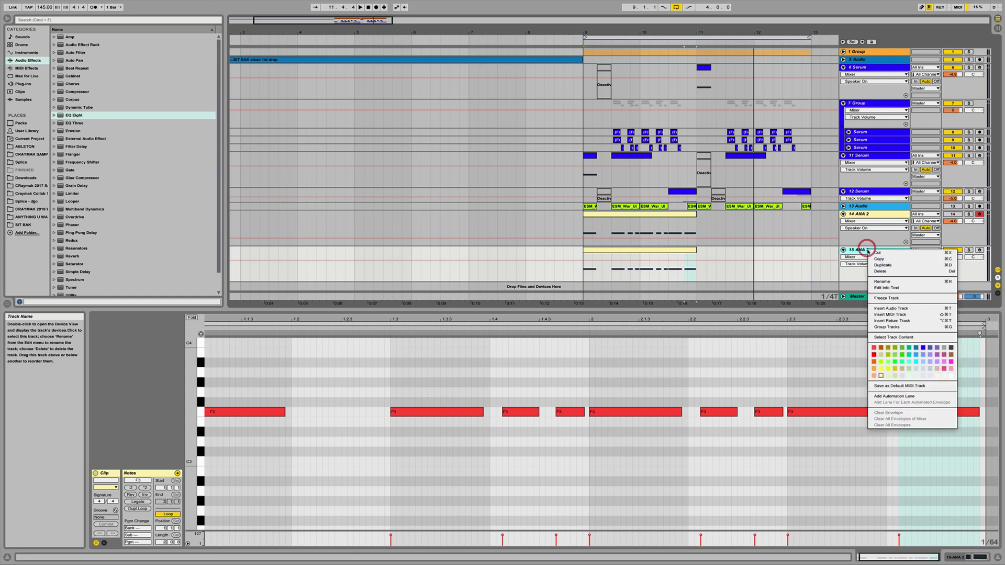
click(888, 298)
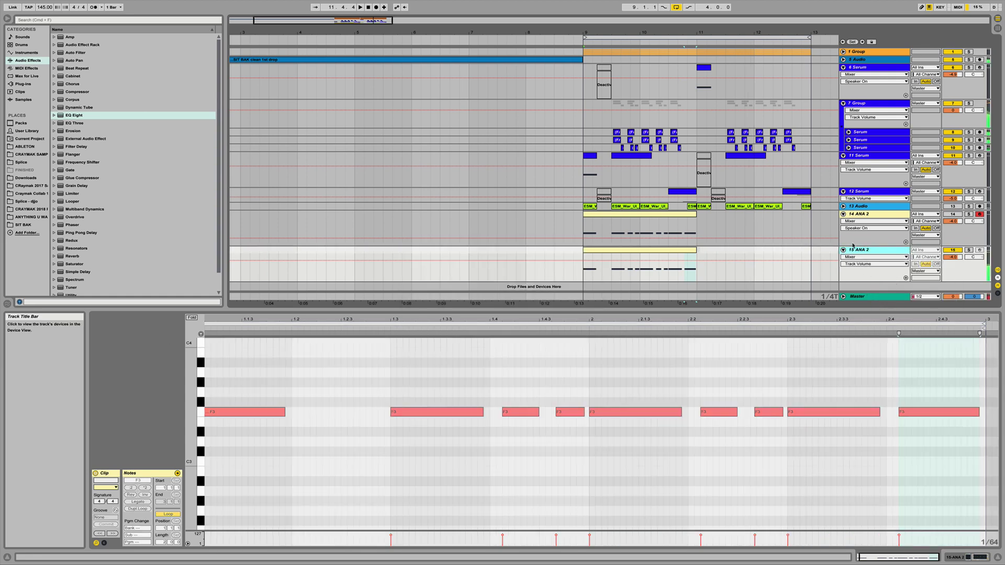
right_click(862, 250)
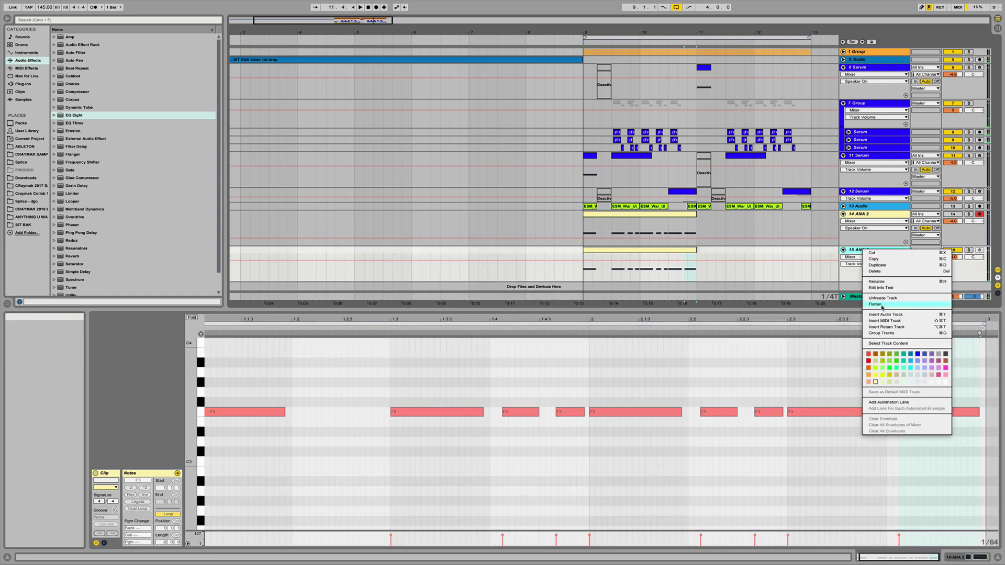
click(875, 304)
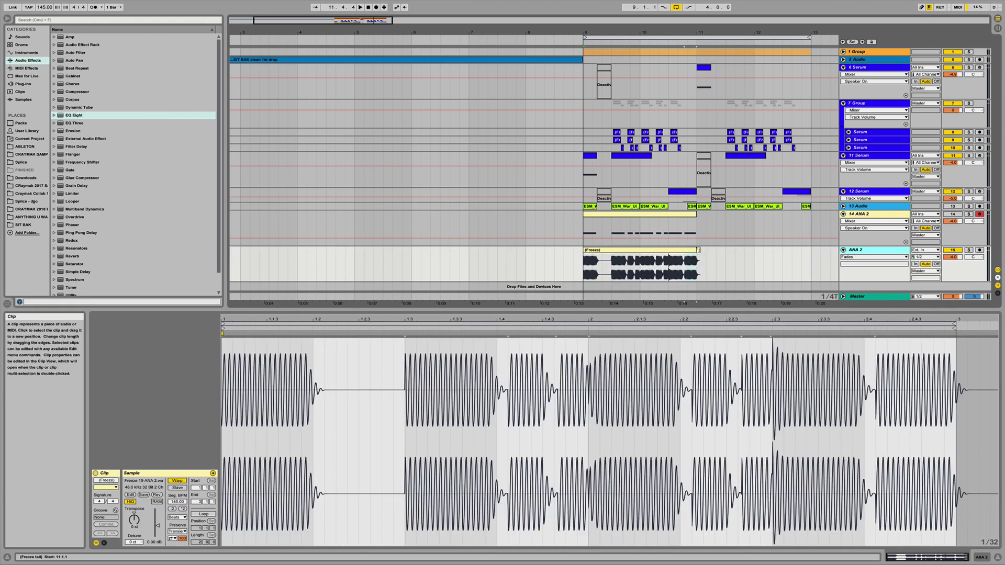
click(674, 249)
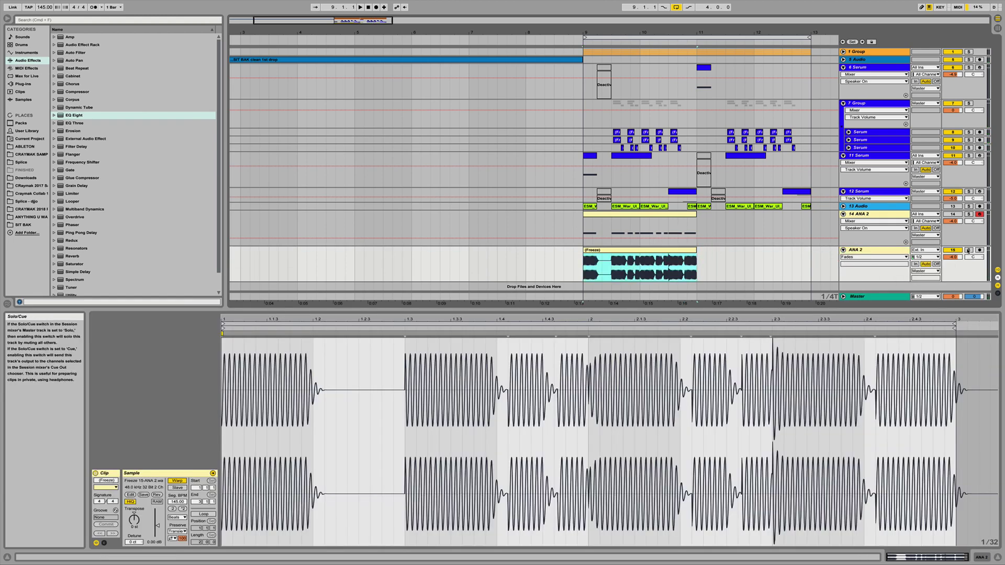
Duplicate the 14 ANA 2 MIDI track again, solo the copy, and open its ANA 2 synth
click(867, 213)
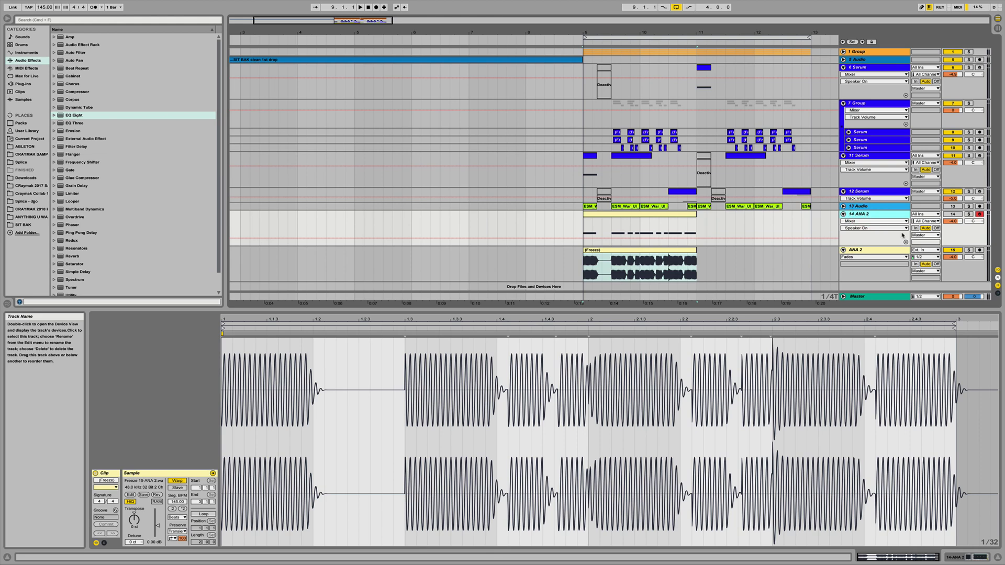
key(ctrl+d)
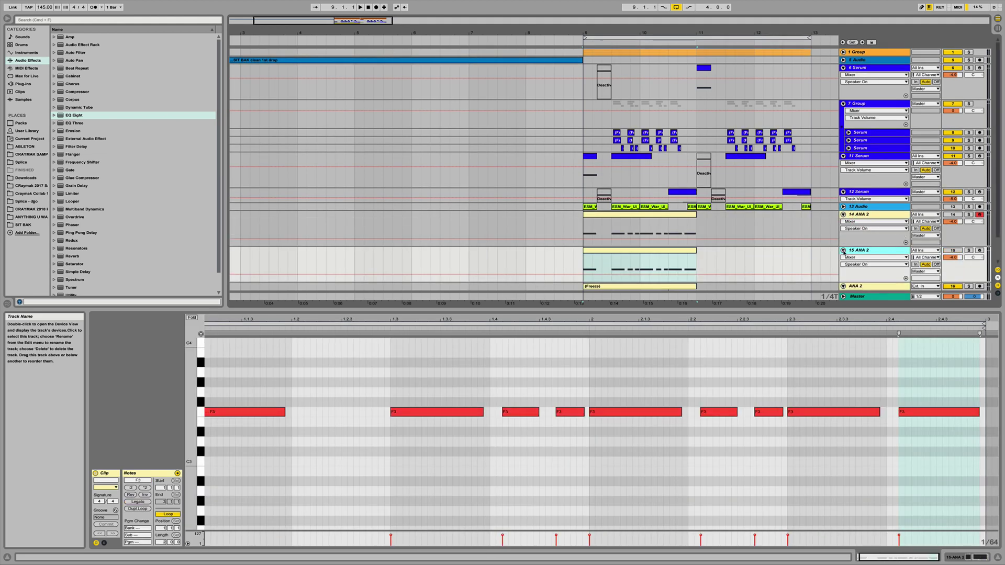
click(968, 250)
click(875, 250)
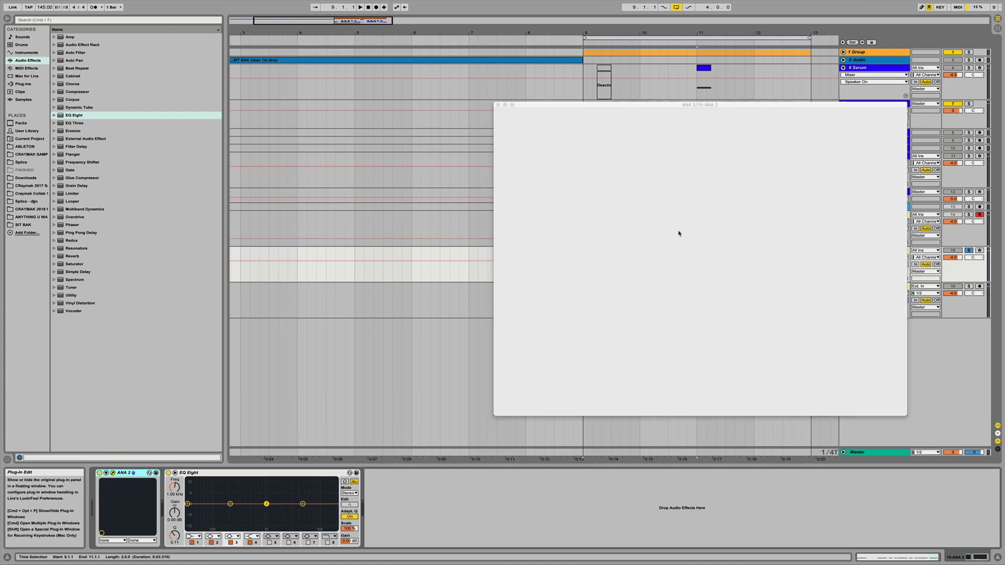
drag(623, 109, 308, 132)
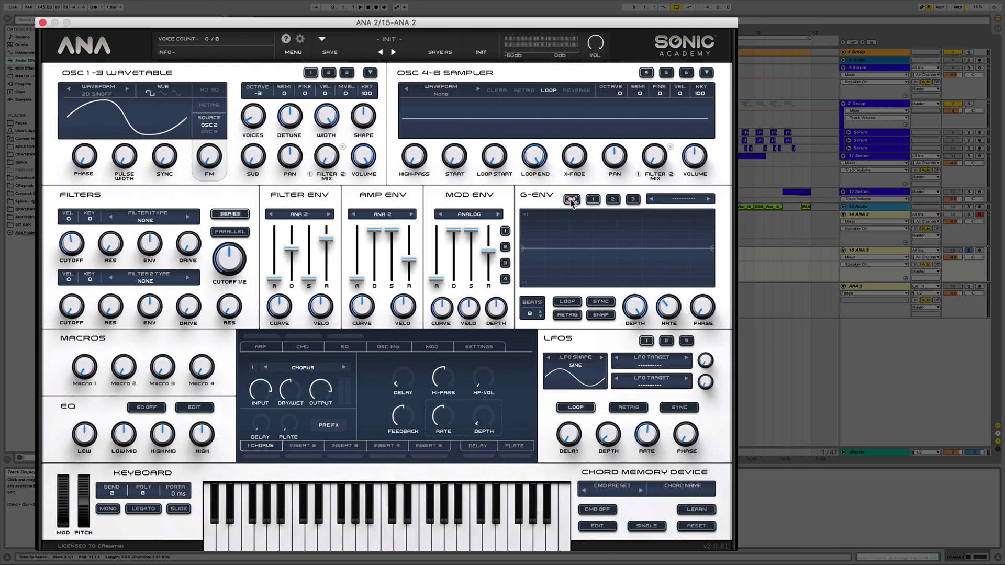
Shape G-Env 1 to fall steeply from maximum to minimum near its start and stay at minimum to the end
click(495, 234)
click(79, 318)
click(130, 320)
drag(130, 321, 124, 464)
drag(726, 322, 720, 478)
click(720, 195)
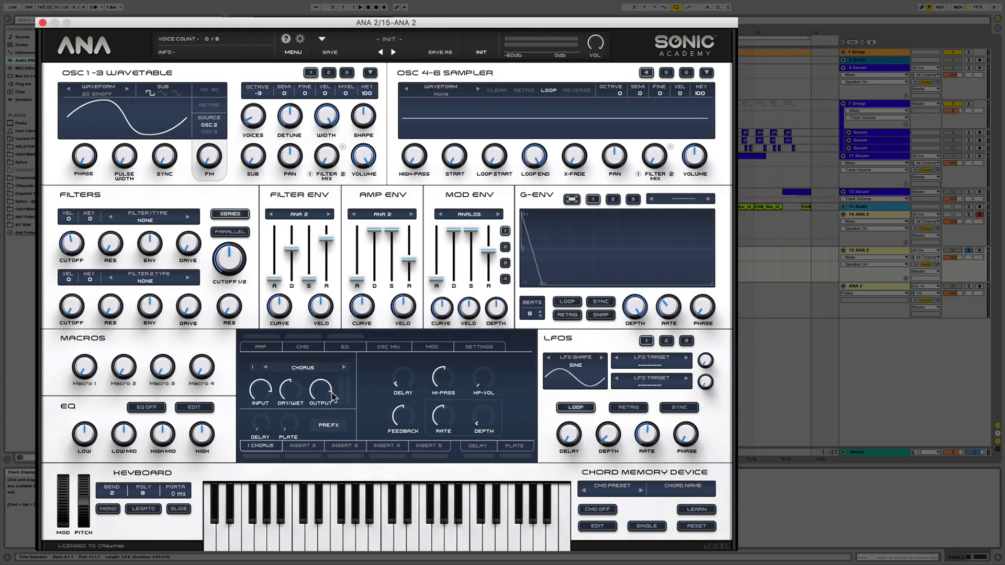
Route G-Env 1 to Osc 1 Pitch Coarse in the first Mod Matrix slot
click(440, 346)
click(412, 237)
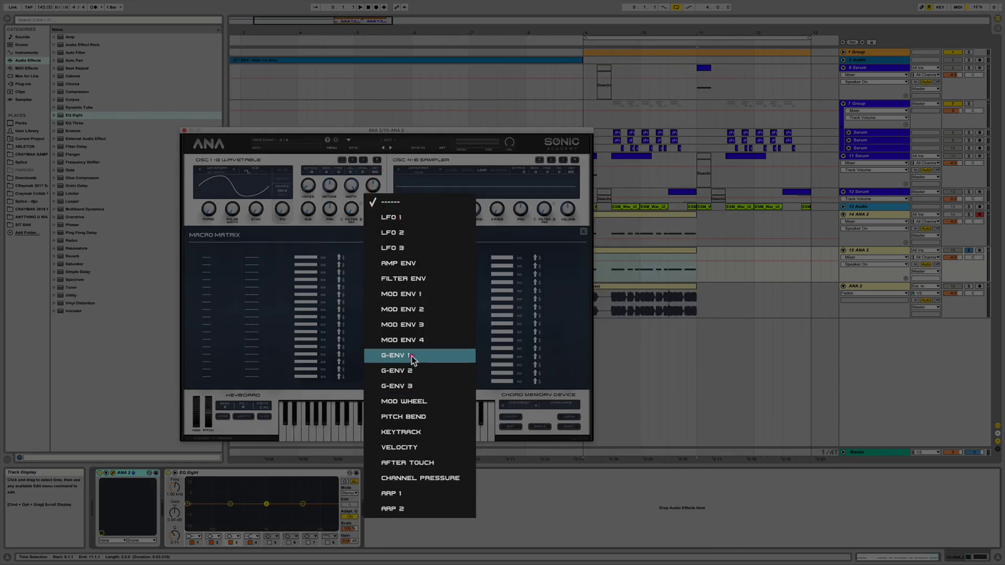
click(411, 356)
click(444, 258)
mouse_move(449, 167)
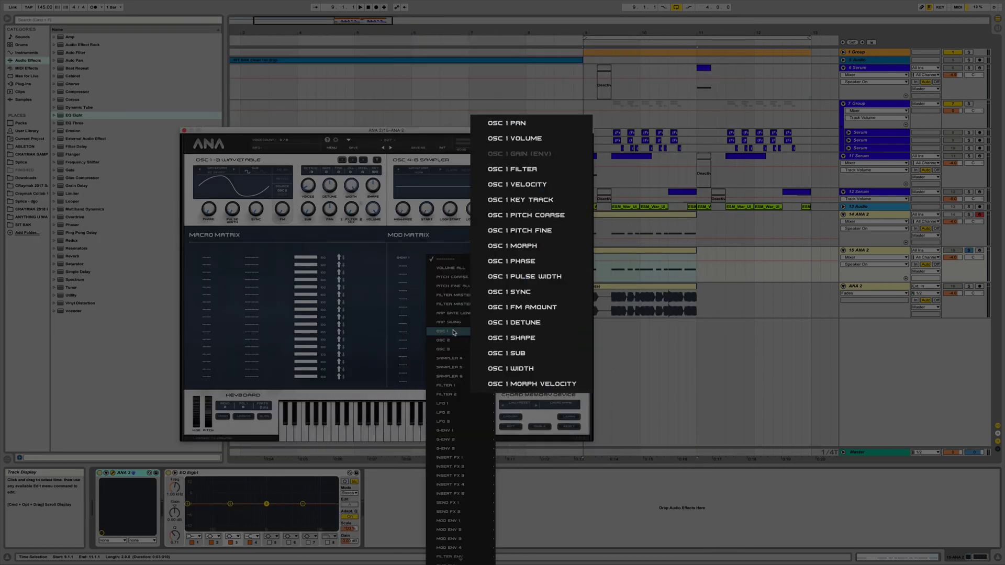
click(545, 212)
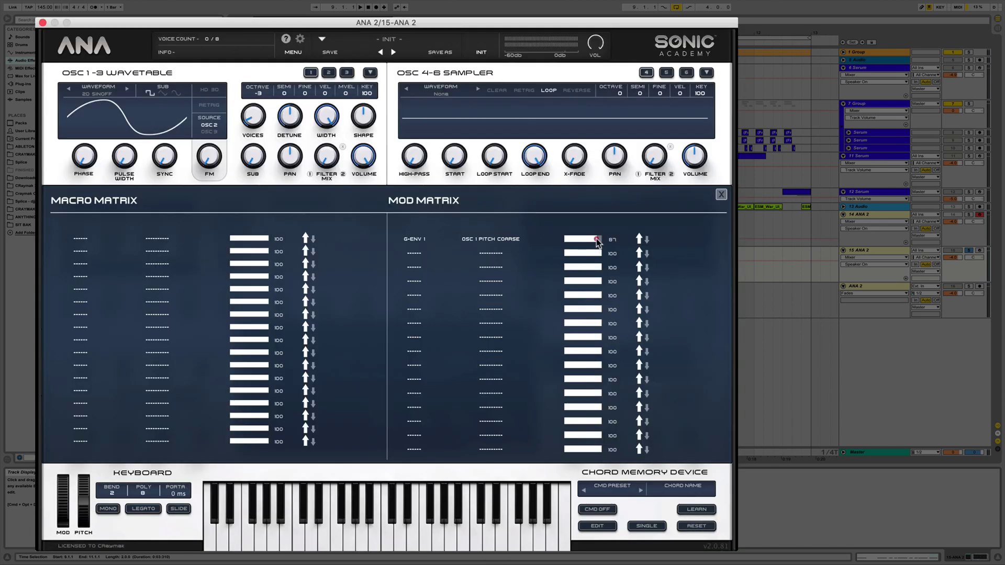
During playback, raise Osc 1's octave to 1 and lower the Pitch Coarse modulation amount to 70
key(space)
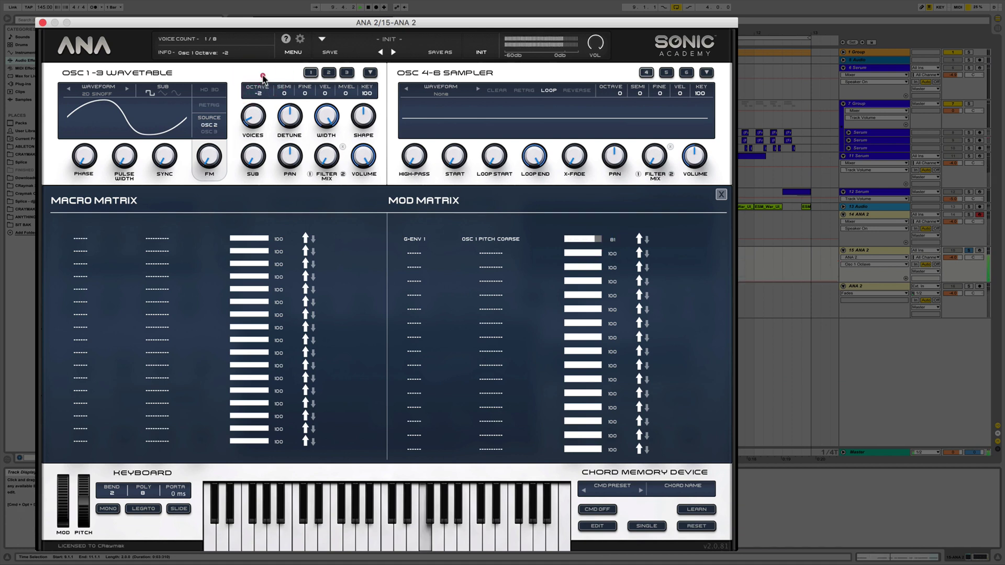
drag(265, 59, 265, 42)
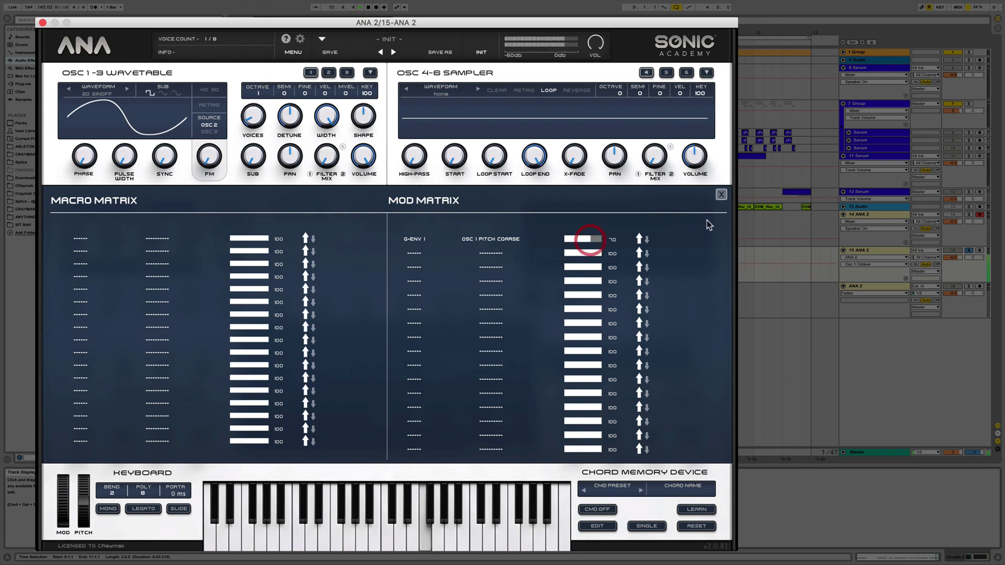
Choose G-Env 1 as the source of the second Mod Matrix slot and enable Retrig for G-Env 1
click(423, 255)
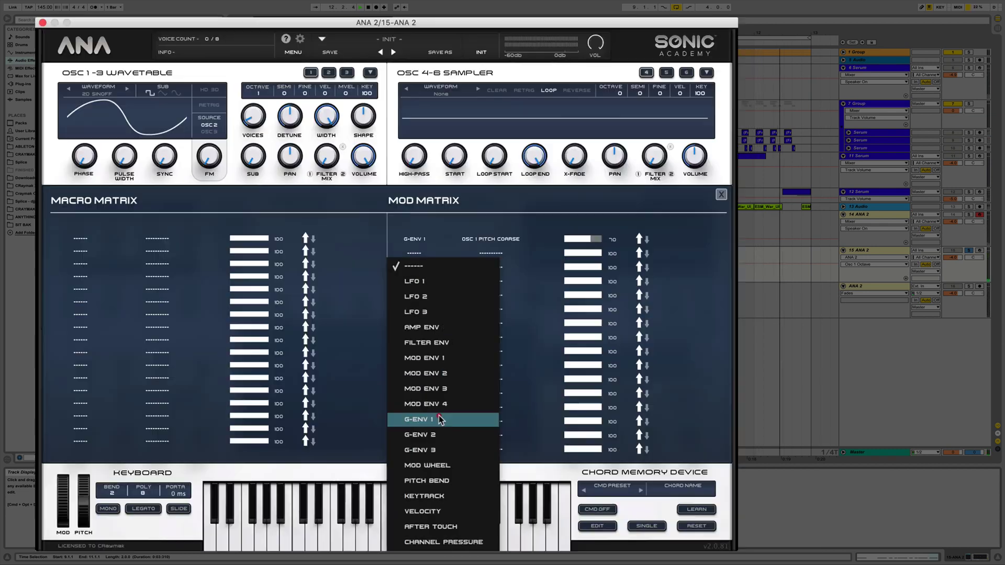
click(418, 417)
click(721, 195)
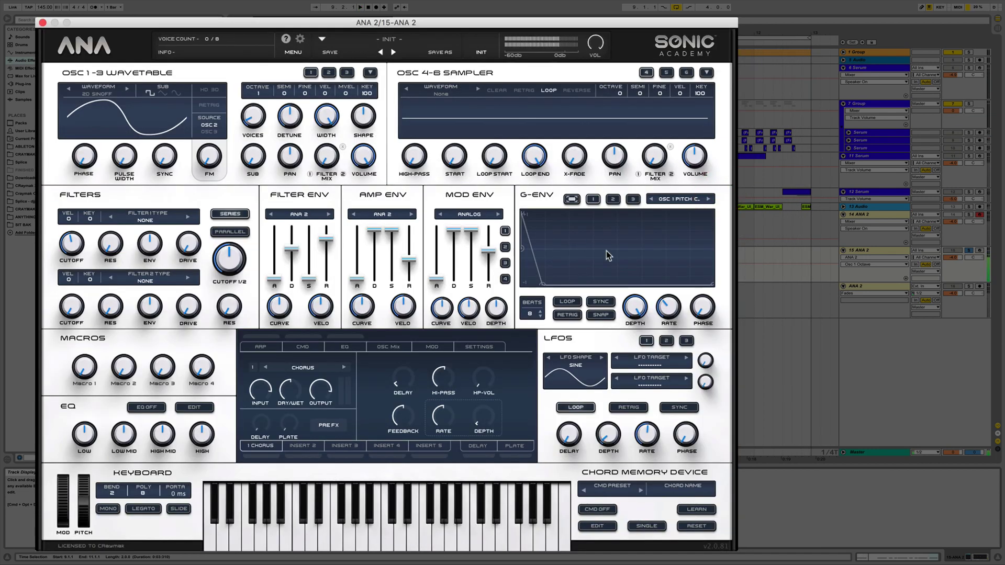
click(566, 315)
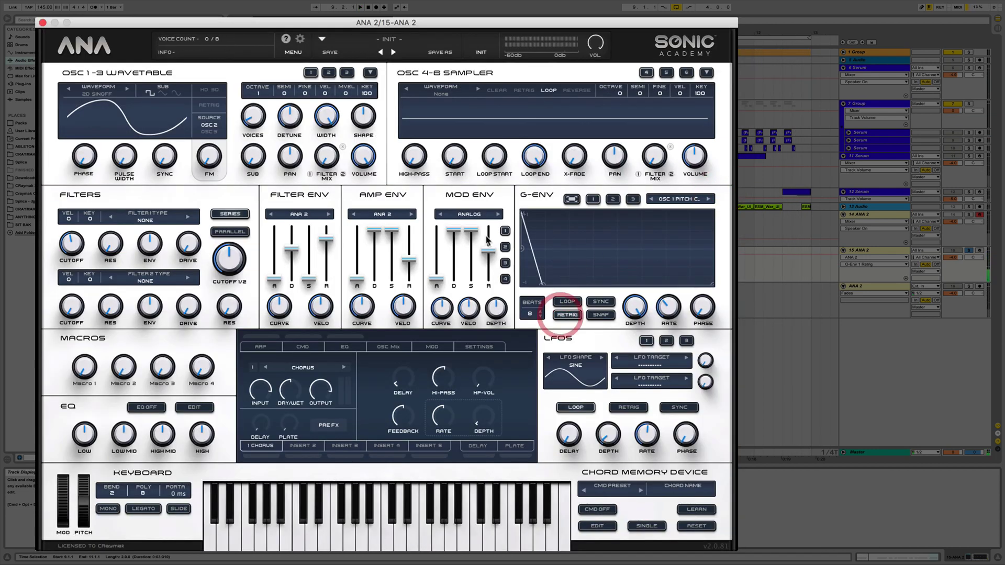
Set Osc 1's octave to -3 and its G-Env 1 Pitch Coarse modulation amount to 55
click(426, 347)
click(584, 239)
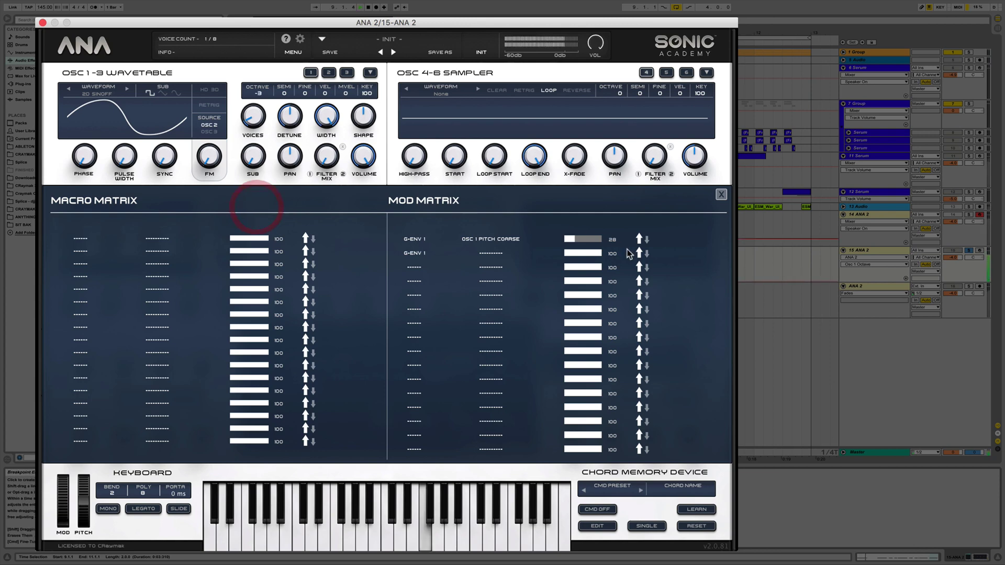
click(586, 241)
click(721, 194)
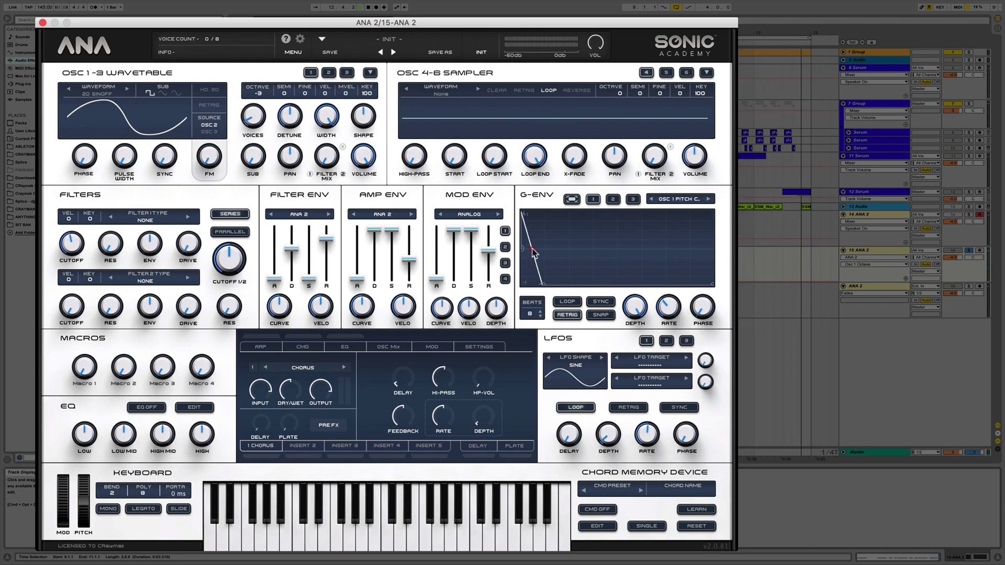
Bend G-Env 1's falling slope outward with a middle breakpoint and set the second modulation slot's destination to Volume All
drag(533, 252, 539, 253)
click(434, 346)
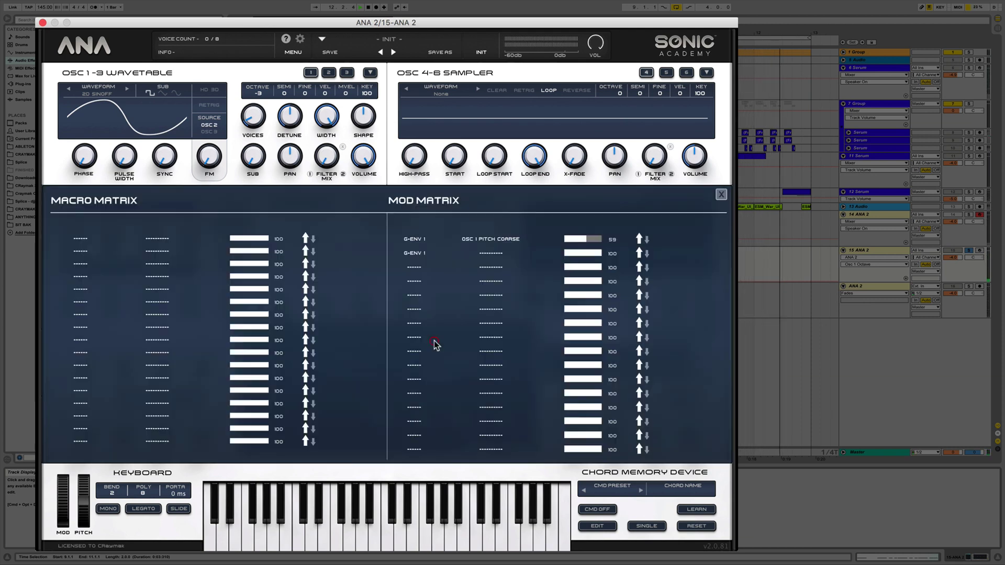
click(479, 252)
click(460, 76)
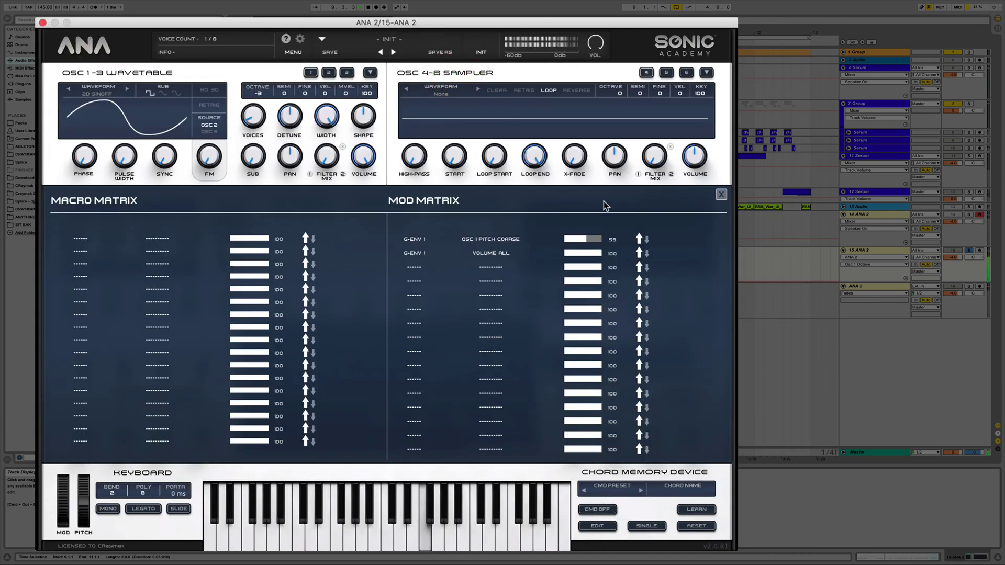
Curve G-Env 1's falling slope inward into a vertical drop and lower its Osc 1 Pitch Coarse modulation amount to 38
click(721, 194)
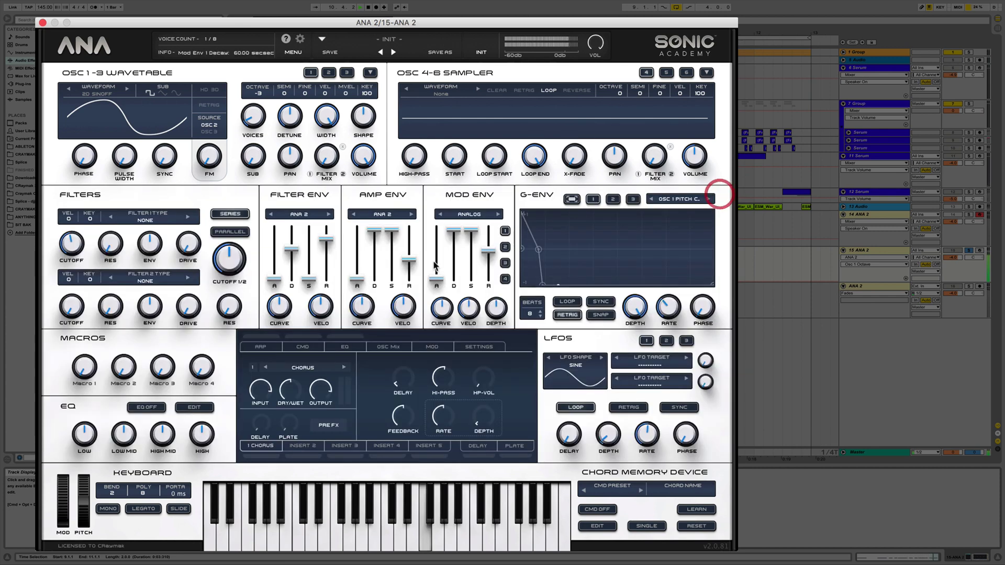
click(572, 199)
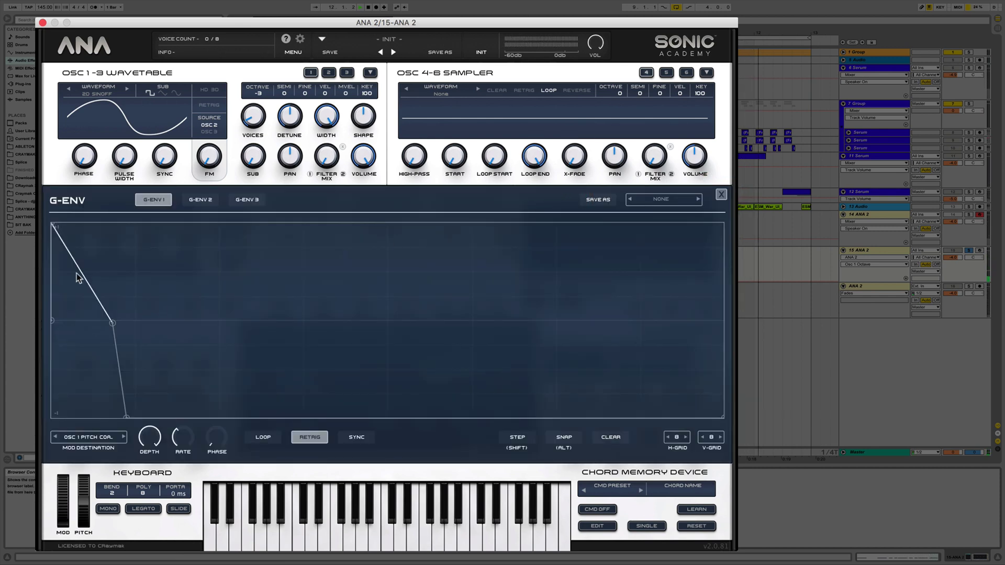
drag(78, 276, 69, 283)
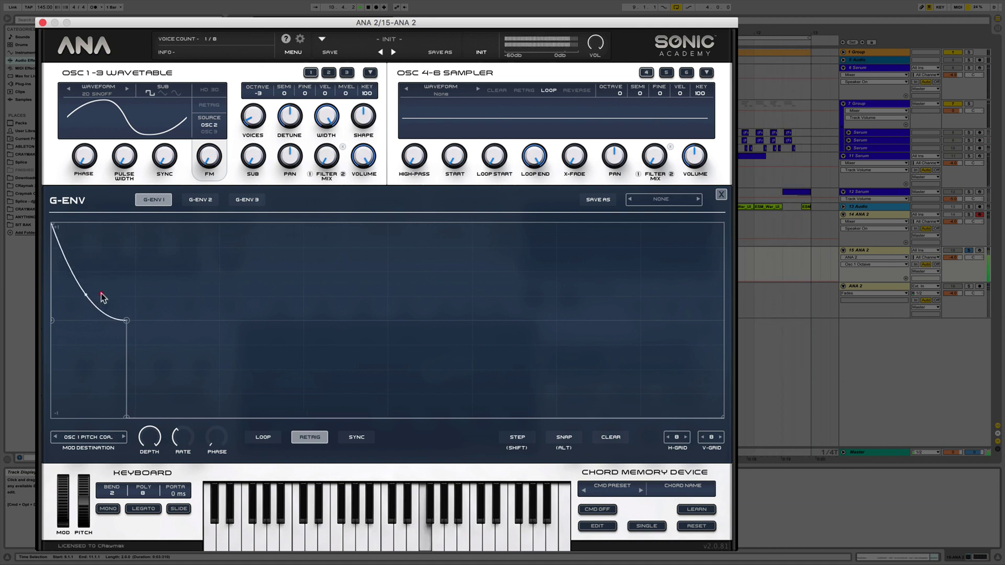
click(101, 294)
click(721, 194)
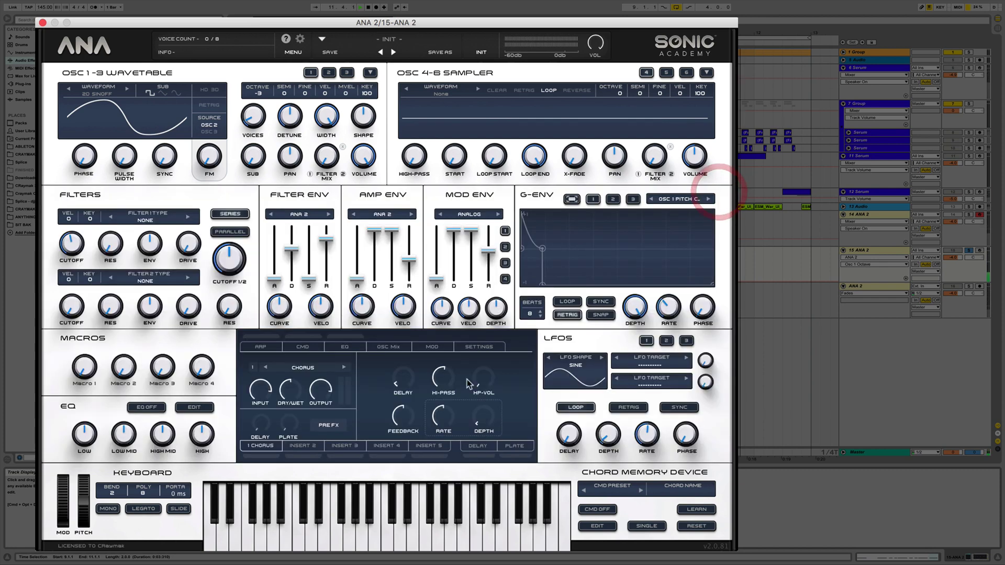
click(426, 340)
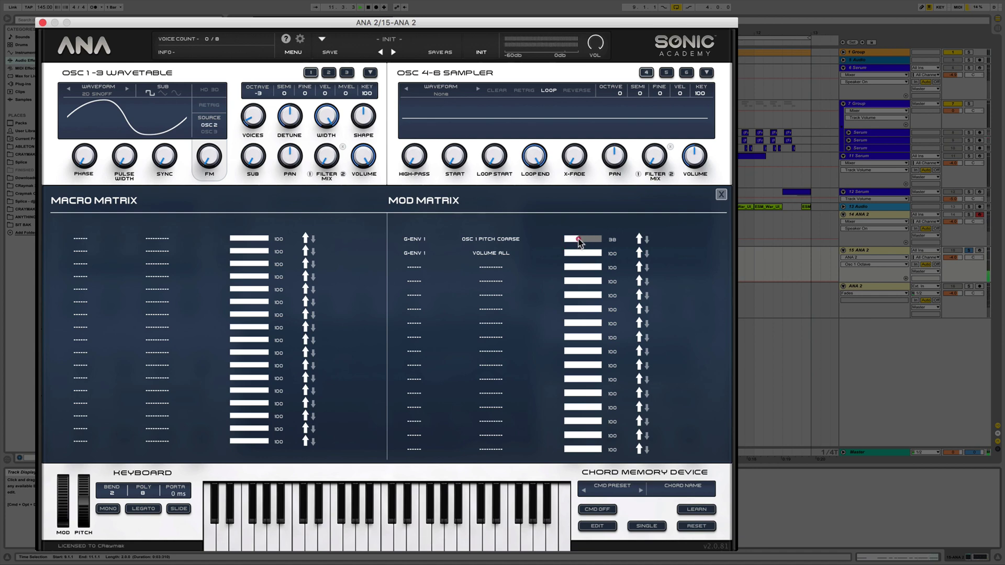
click(721, 194)
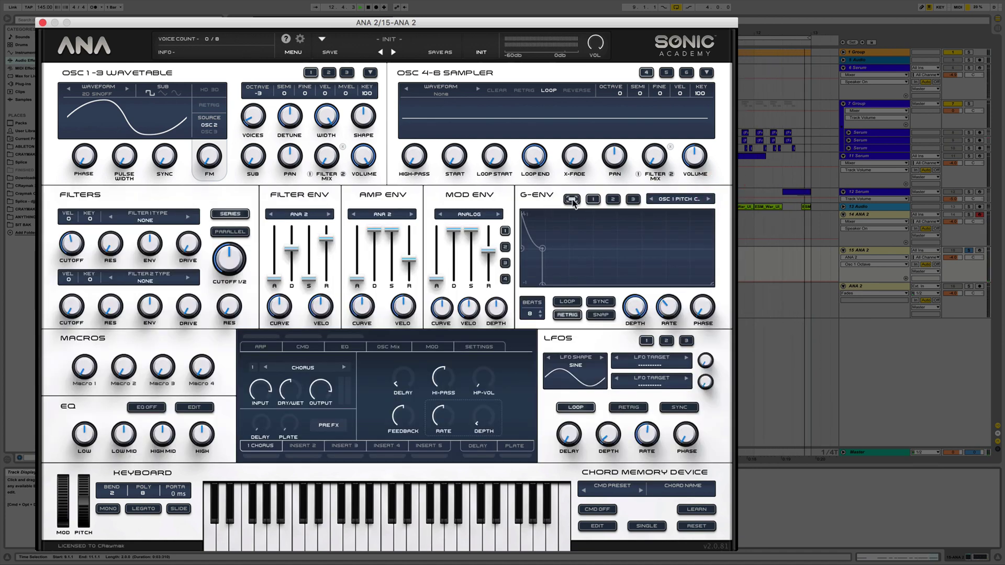
Delete G-Env 1's middle breakpoint, bend the single falling slope slightly outward, and close the ANA 2 plug-in window
click(571, 199)
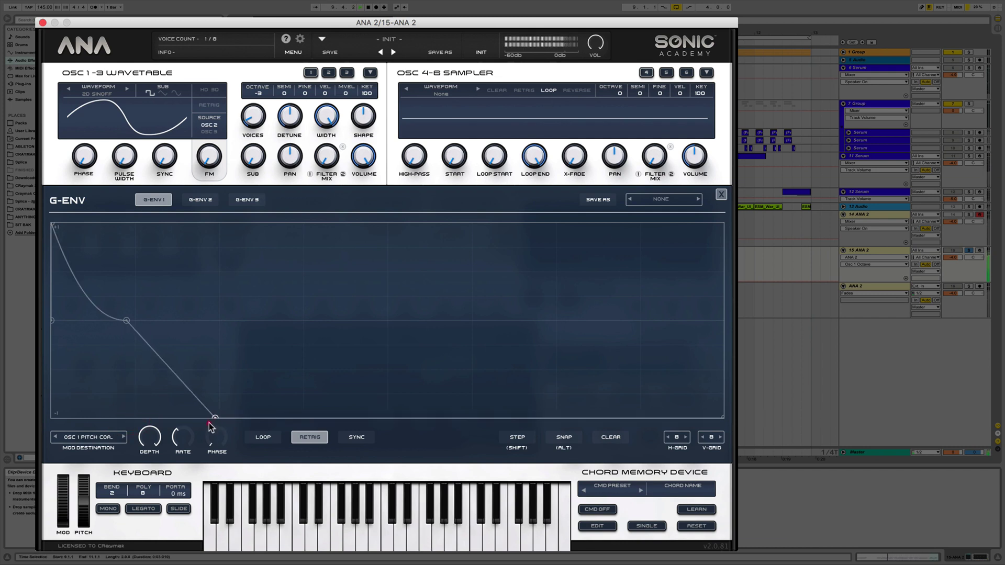
drag(204, 424, 138, 441)
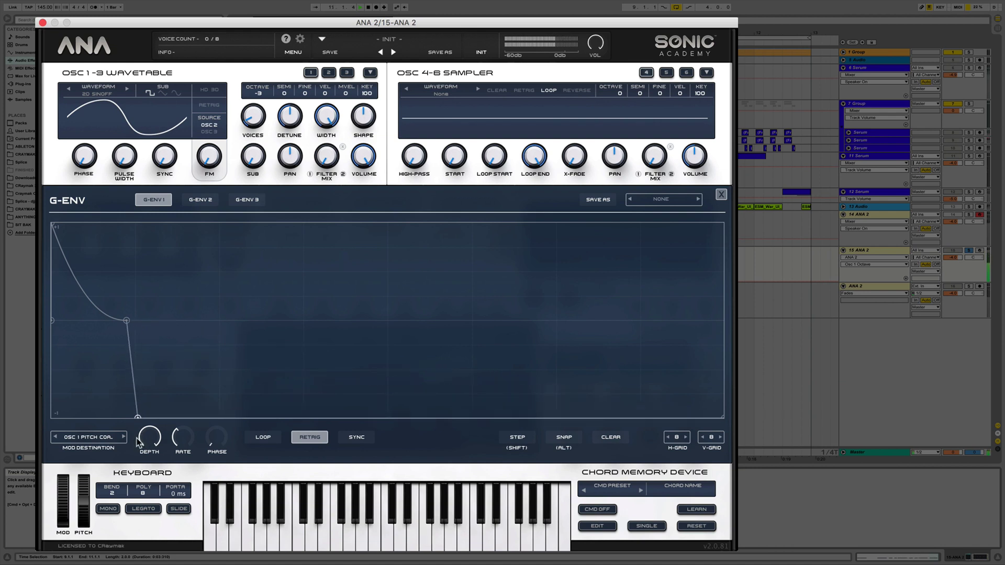
drag(98, 287, 107, 321)
double_click(127, 319)
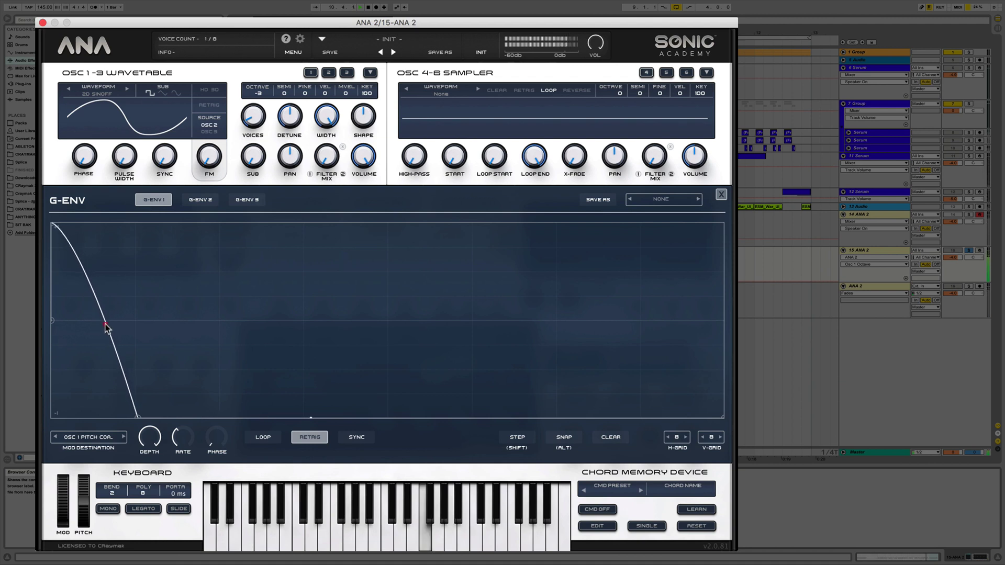
click(102, 321)
click(721, 194)
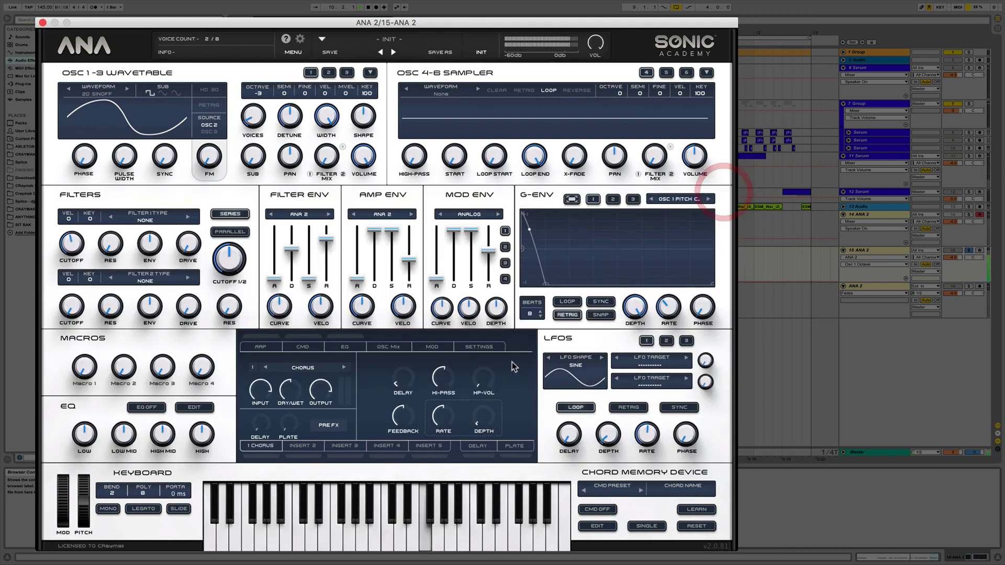
click(437, 347)
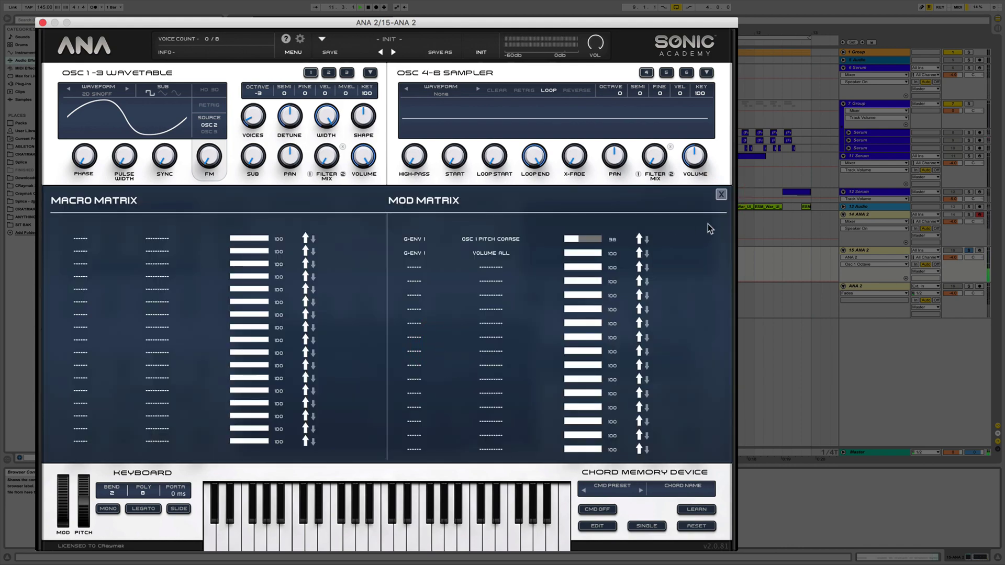
click(721, 195)
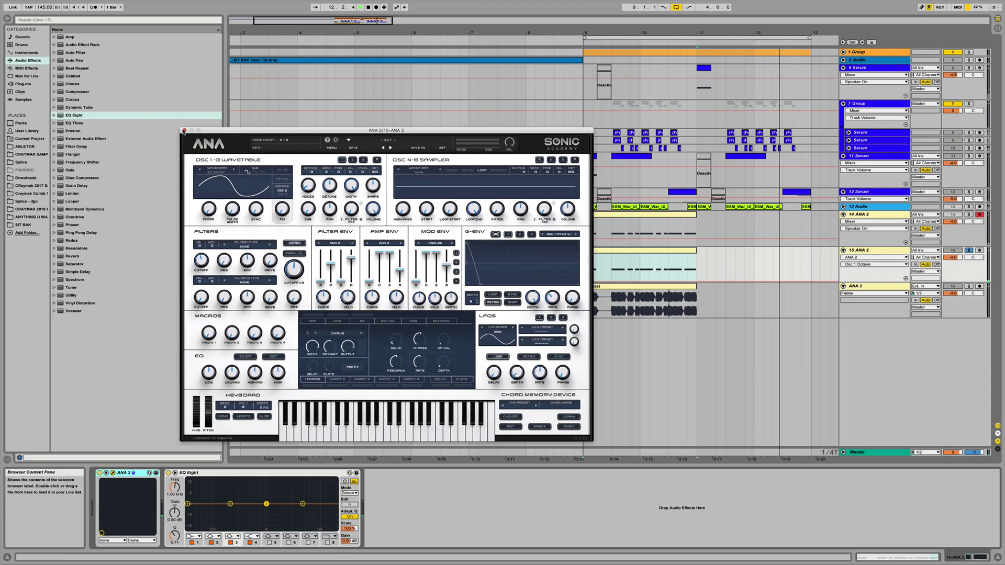
click(42, 23)
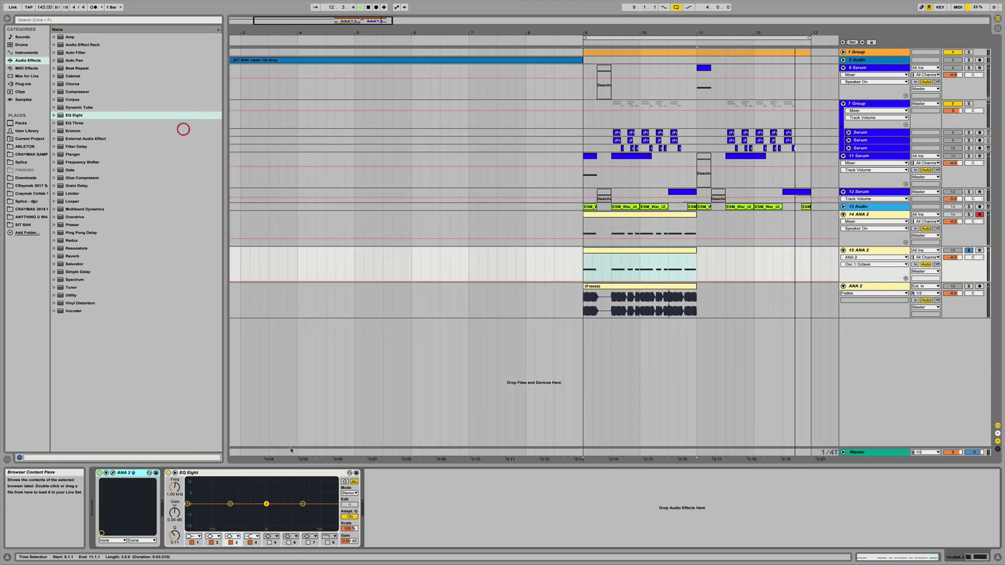
Enable band 8 of the 15 ANA 2 track's EQ Eight as a high-cut filter at 170 Hz
click(327, 542)
drag(331, 510, 229, 512)
click(173, 490)
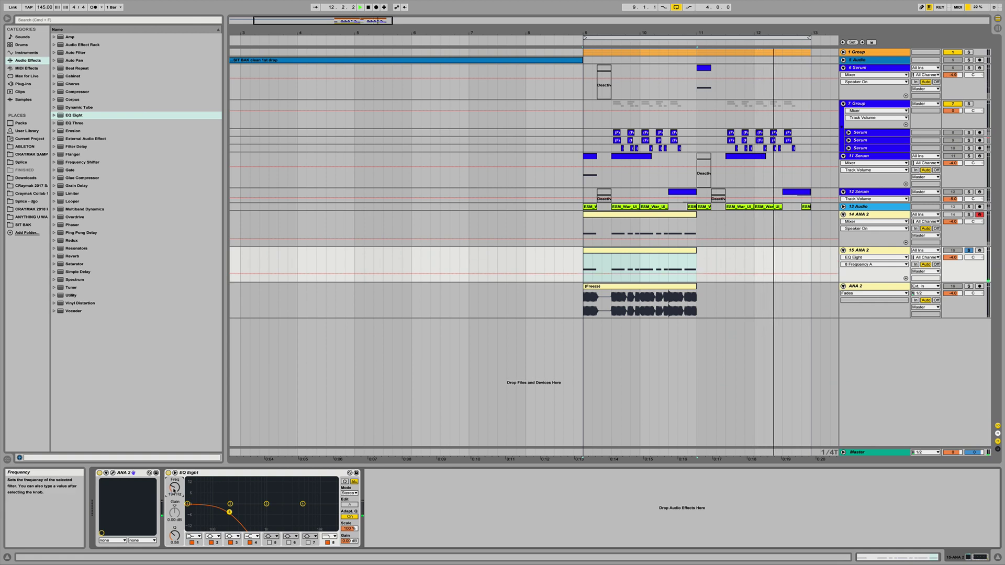
text(170)
key(Return)
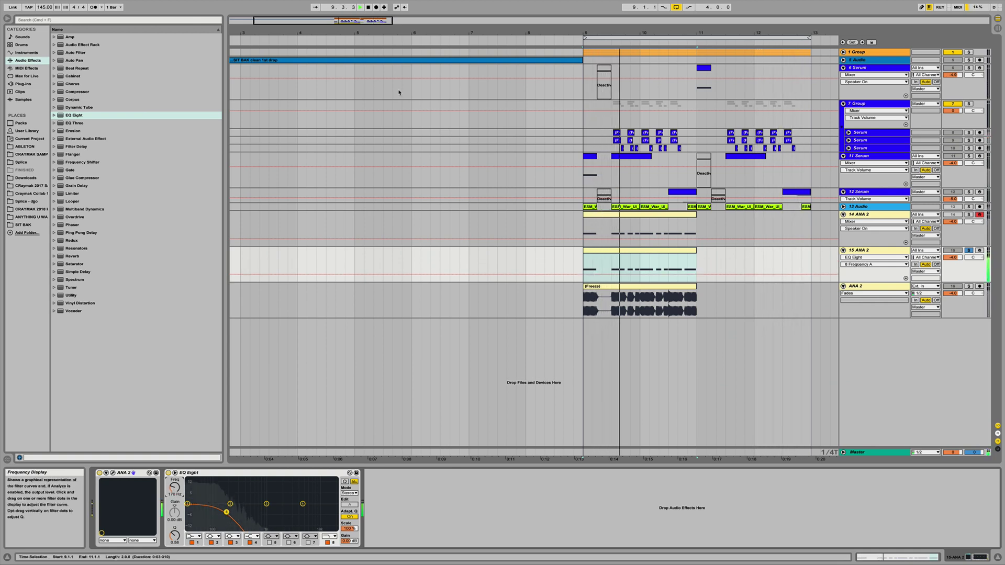
Make band 1 of the same EQ Eight a low-cut filter at about 48 Hz and restart playback
click(194, 536)
click(193, 483)
click(175, 487)
drag(174, 488, 174, 482)
key(space)
key(space)
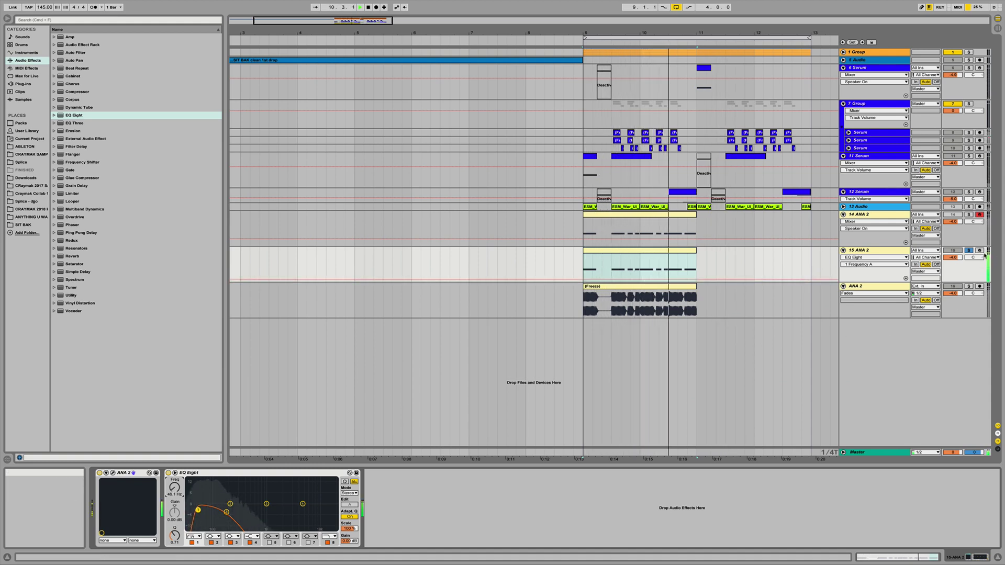
Solo the frozen ANA 2 audio track as well and balance the 15 ANA 2 track's volume down to -10.0 dB
click(969, 286)
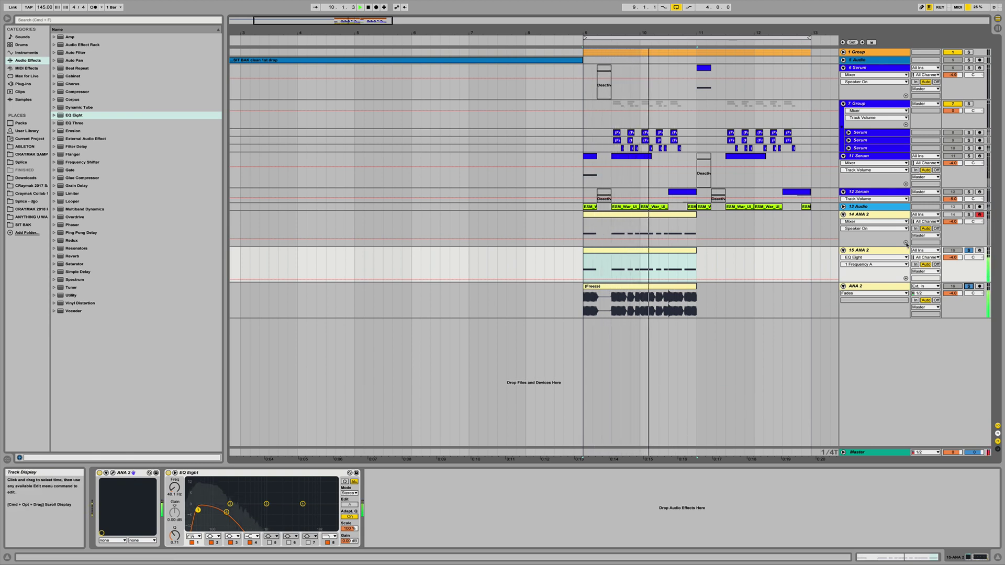
drag(953, 256, 953, 275)
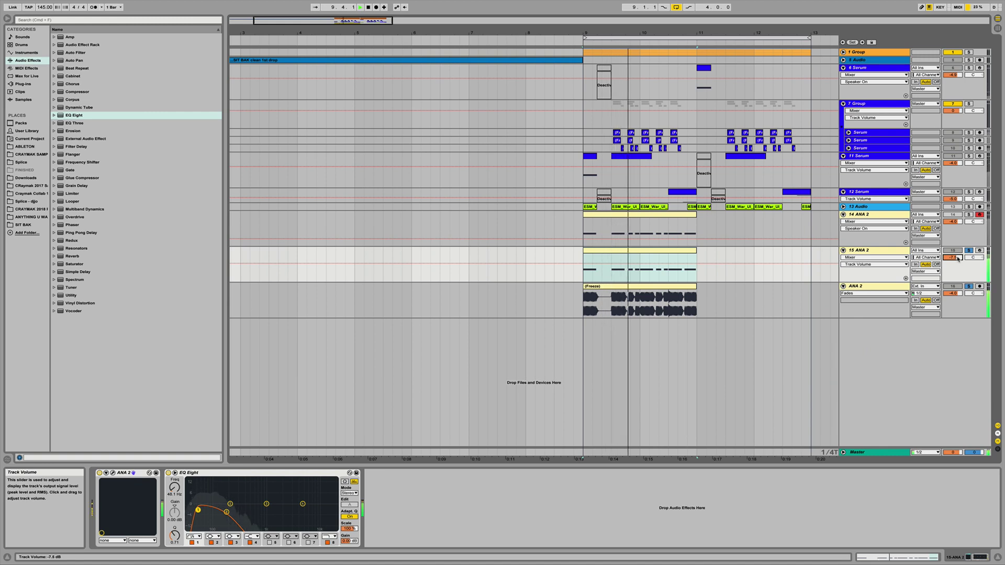
drag(957, 258, 957, 266)
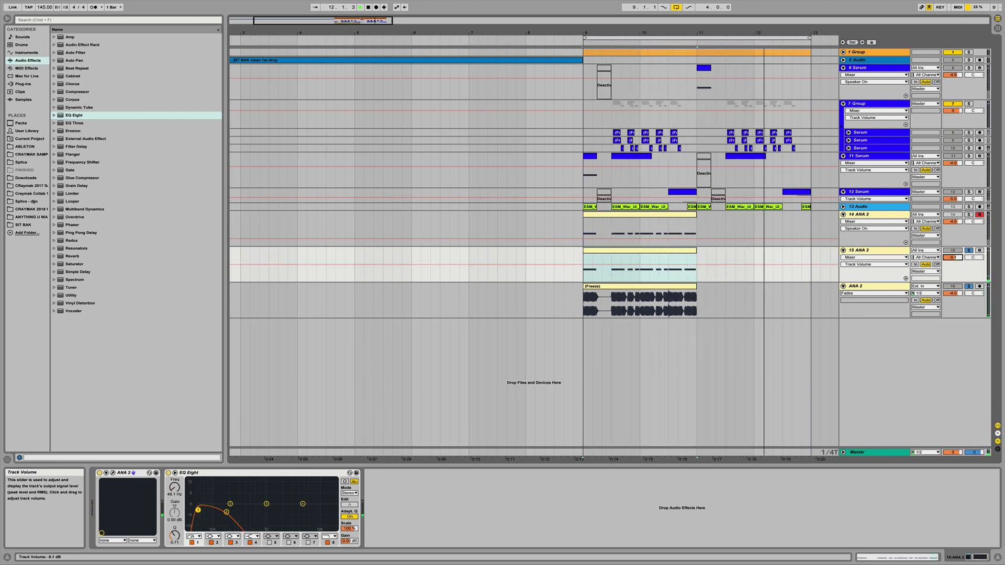
drag(957, 259, 957, 259)
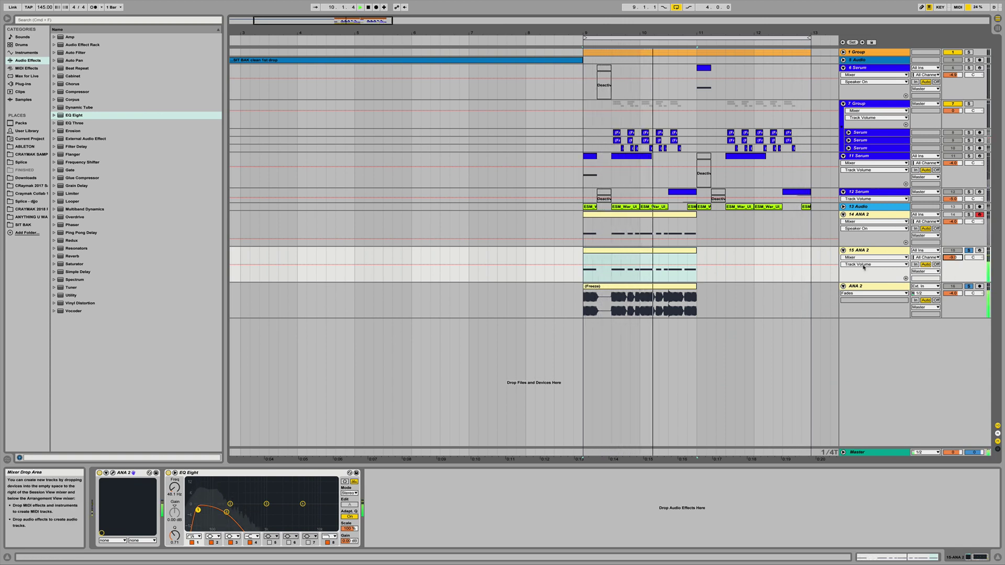
click(879, 286)
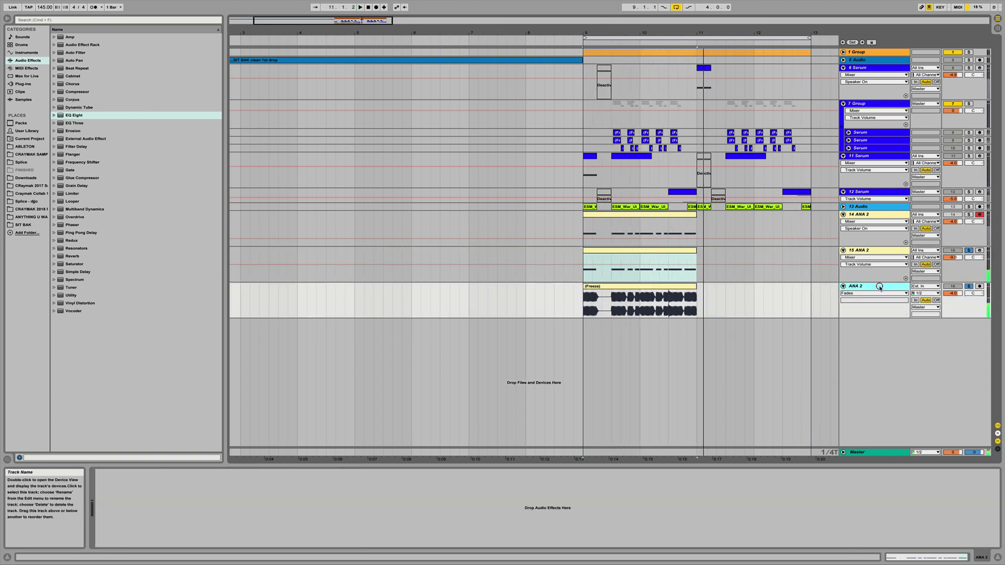
click(864, 252)
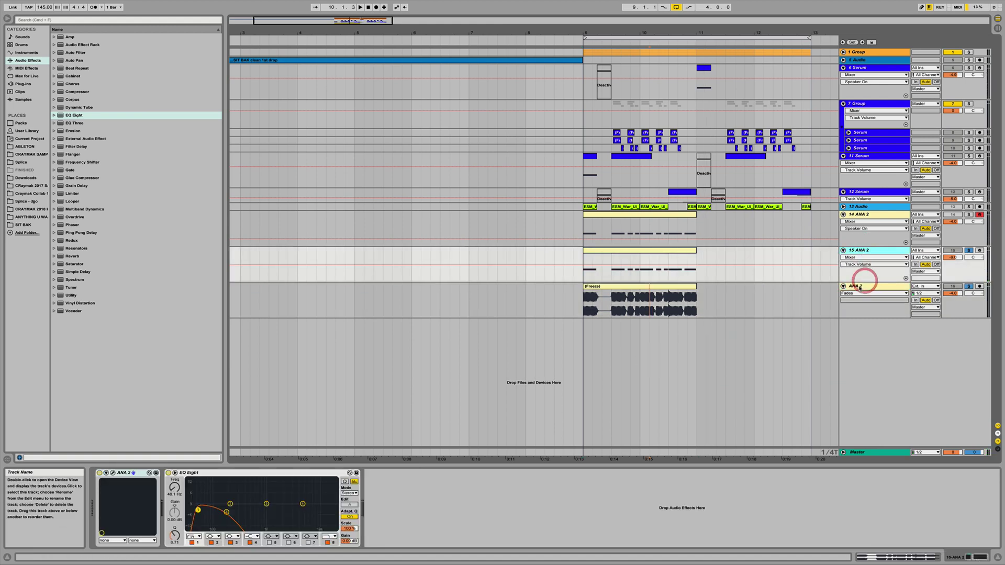
drag(952, 257, 953, 266)
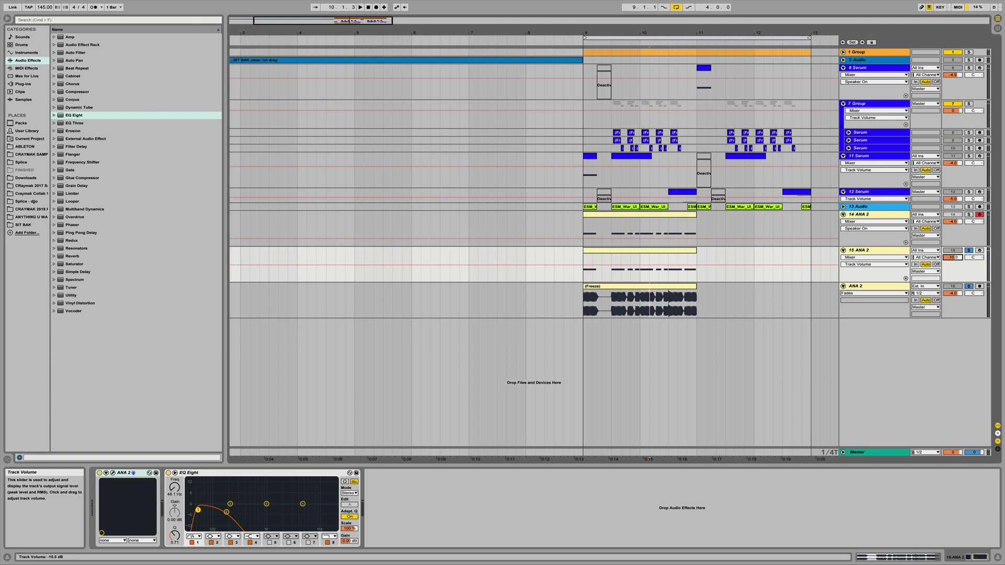
Add an EQ Eight to the frozen ANA 2 audio track with band 8 as a steep high-cut at 170 Hz, and play it
click(866, 287)
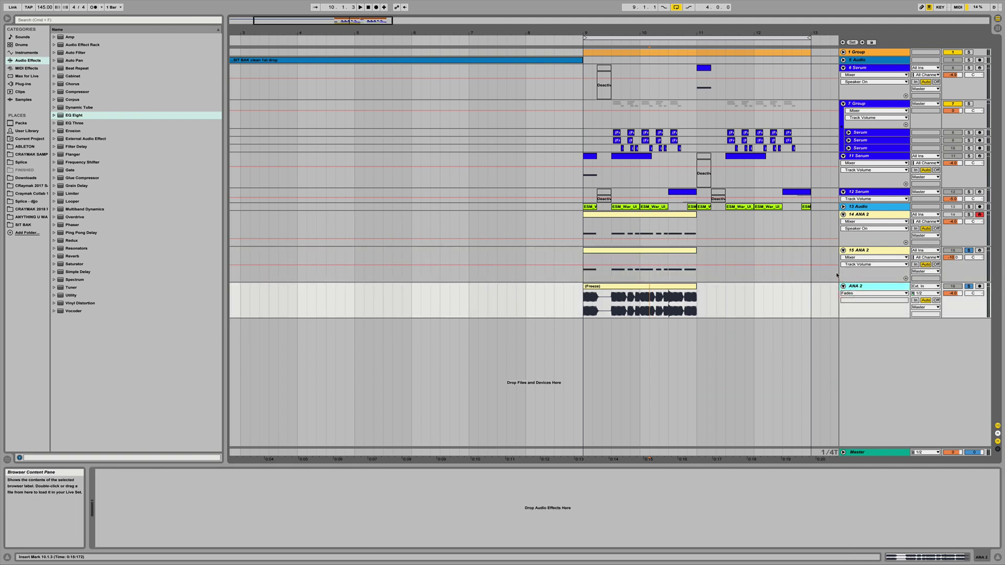
drag(79, 116, 528, 214)
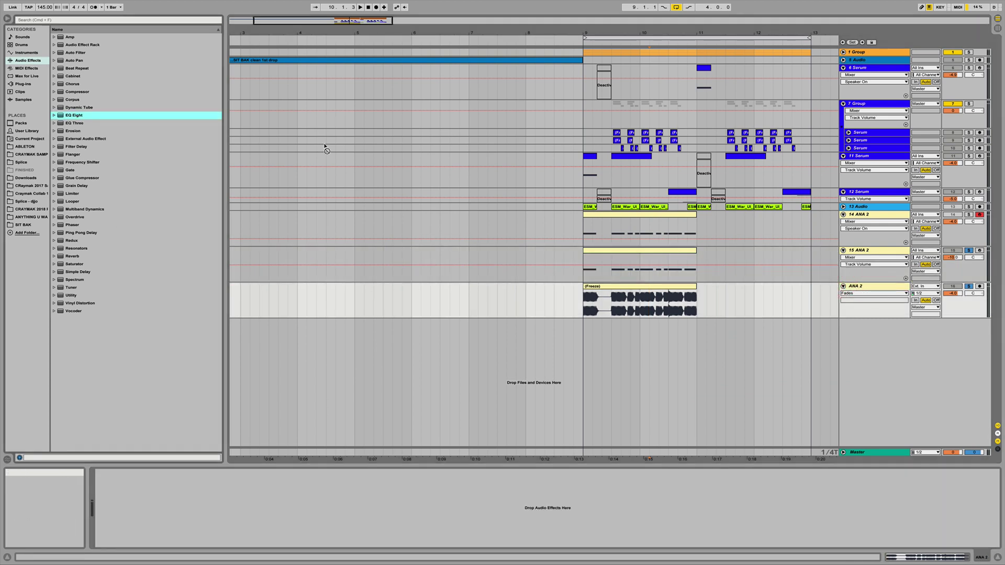
drag(152, 500, 152, 500)
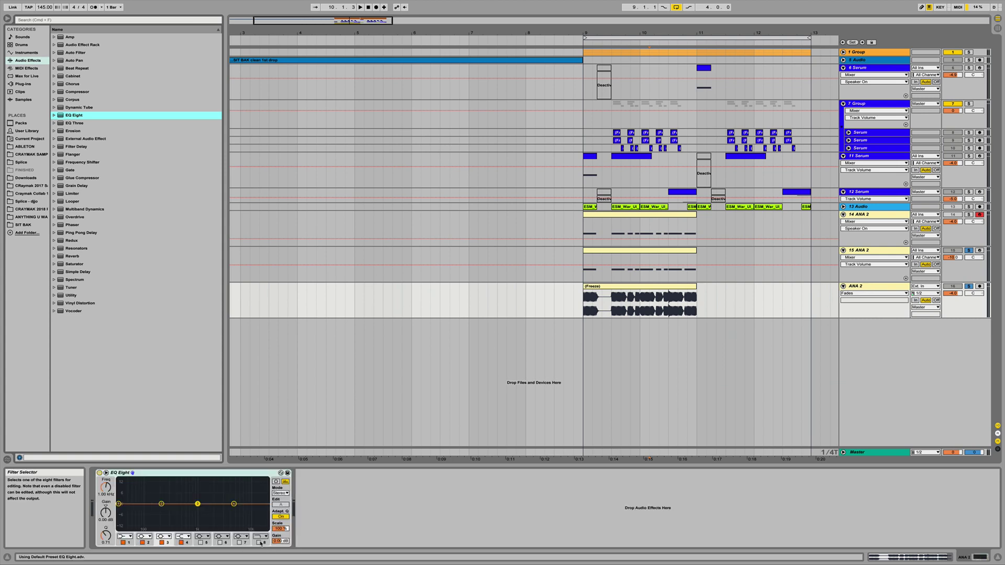
click(261, 535)
click(261, 531)
click(106, 490)
drag(106, 491, 106, 518)
key(space)
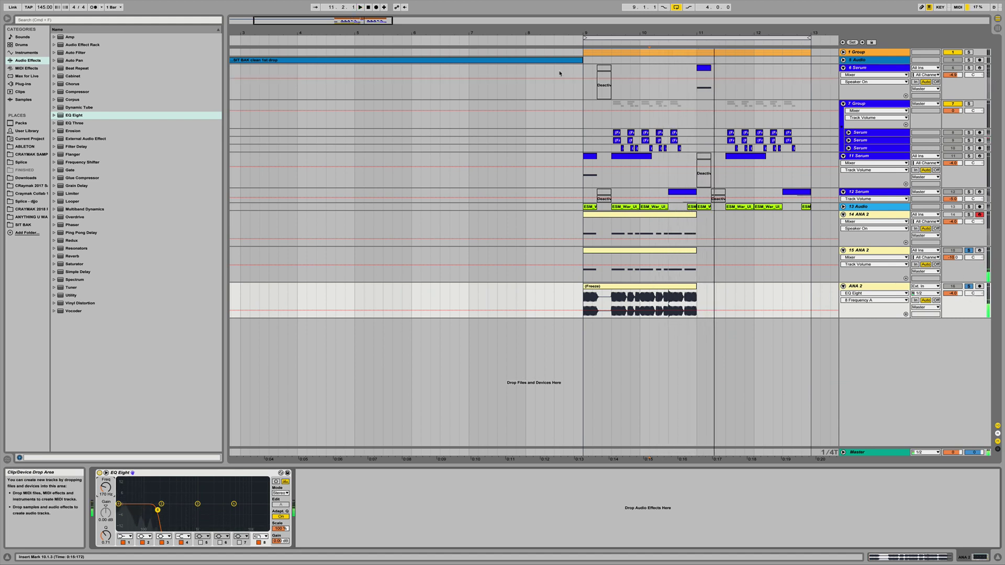
Unsolo both bass layers to hear them with the full drop
click(556, 41)
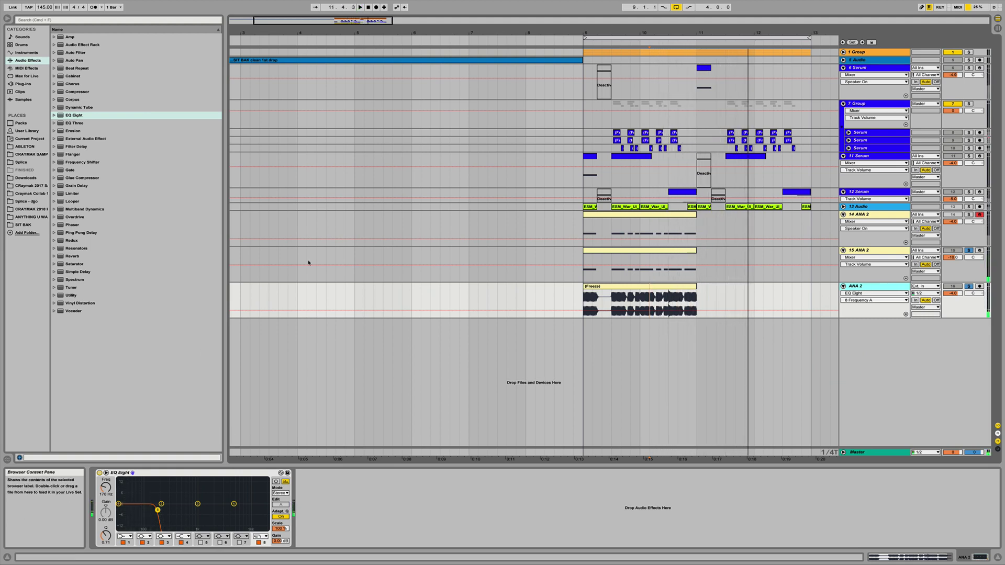
click(968, 287)
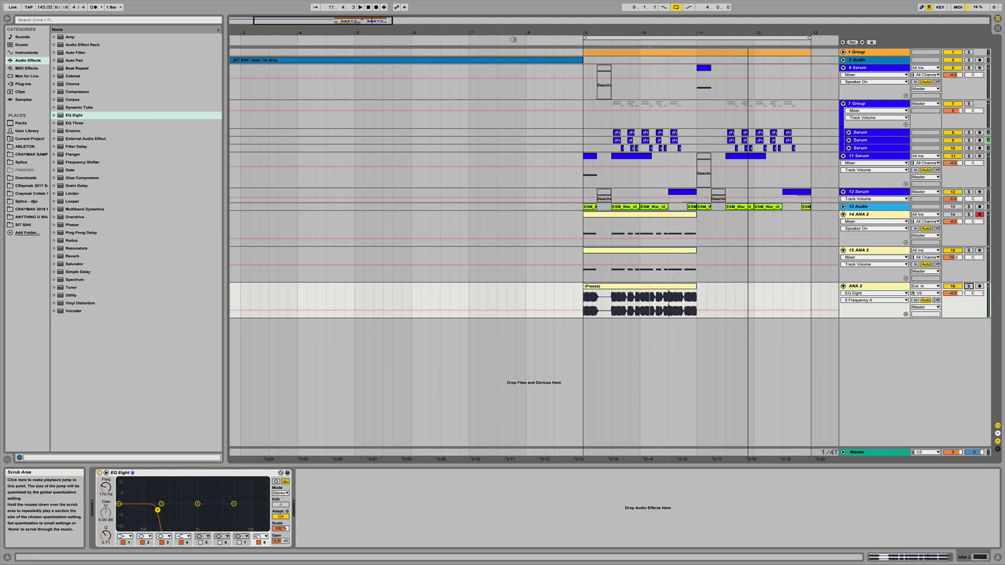
click(442, 39)
Duplicate the clips of 15 ANA 2 and the frozen ANA 2 track to start at bar 11, and fold the 14 ANA 2 track
click(686, 286)
shift+click(644, 250)
key(super+d)
click(843, 215)
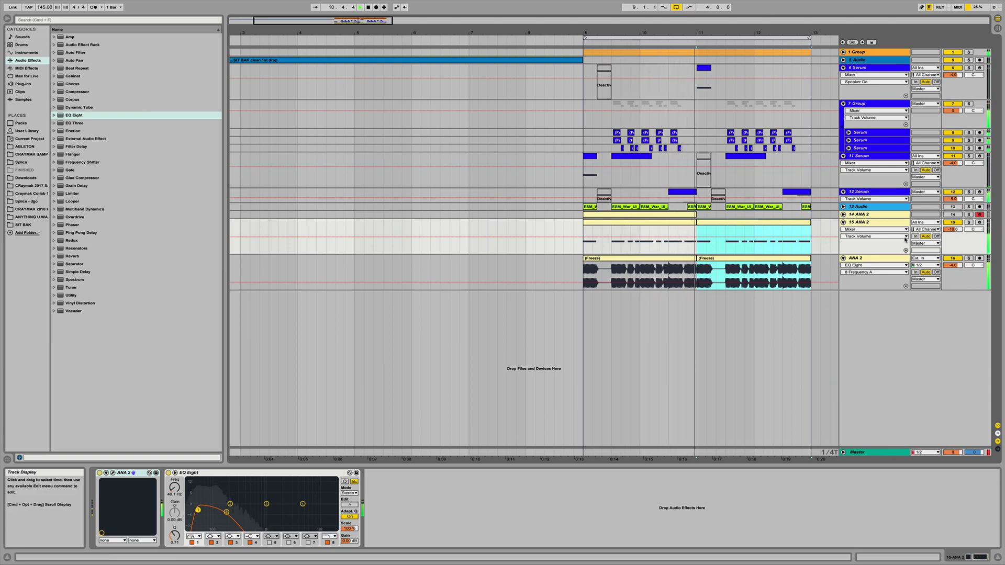
During playback, lower the 15 ANA 2 track's volume to about -12 dB
drag(956, 231, 957, 236)
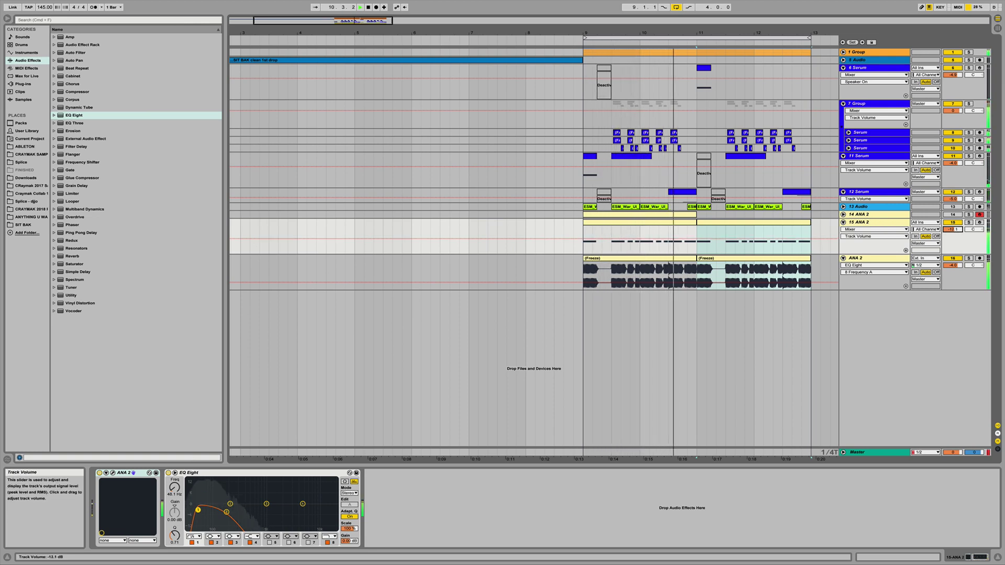
drag(953, 229, 952, 235)
click(861, 225)
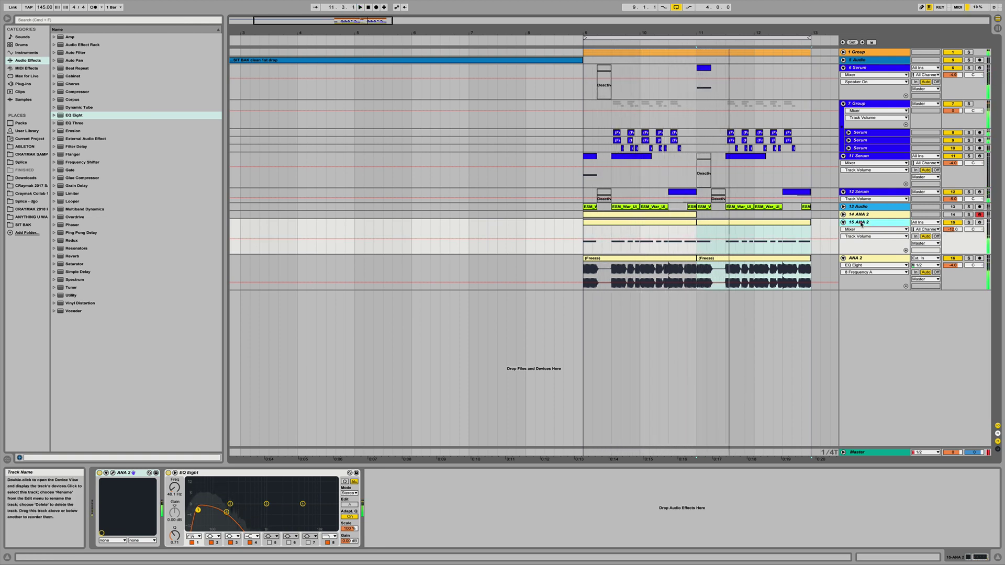
Split the first frozen ANA 2 clip at 10.4 and open its last segment, up to bar 11, in the clip editor
click(860, 260)
click(687, 272)
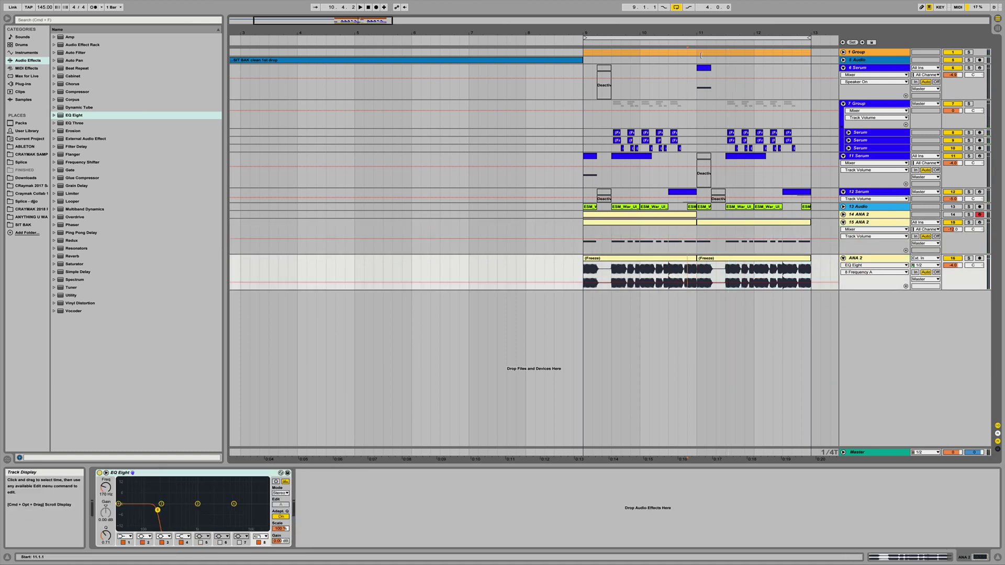
drag(695, 32, 696, 97)
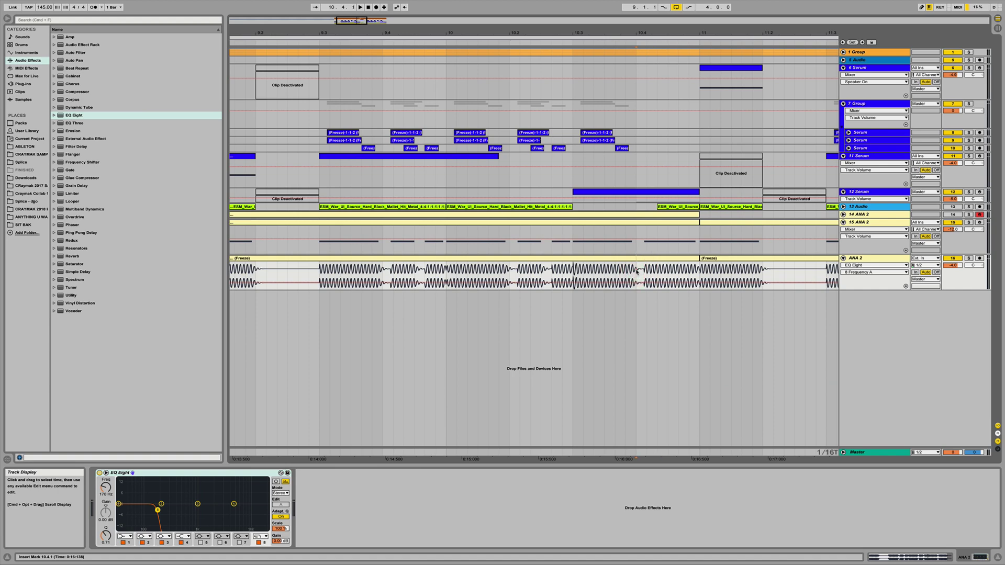
double_click(651, 262)
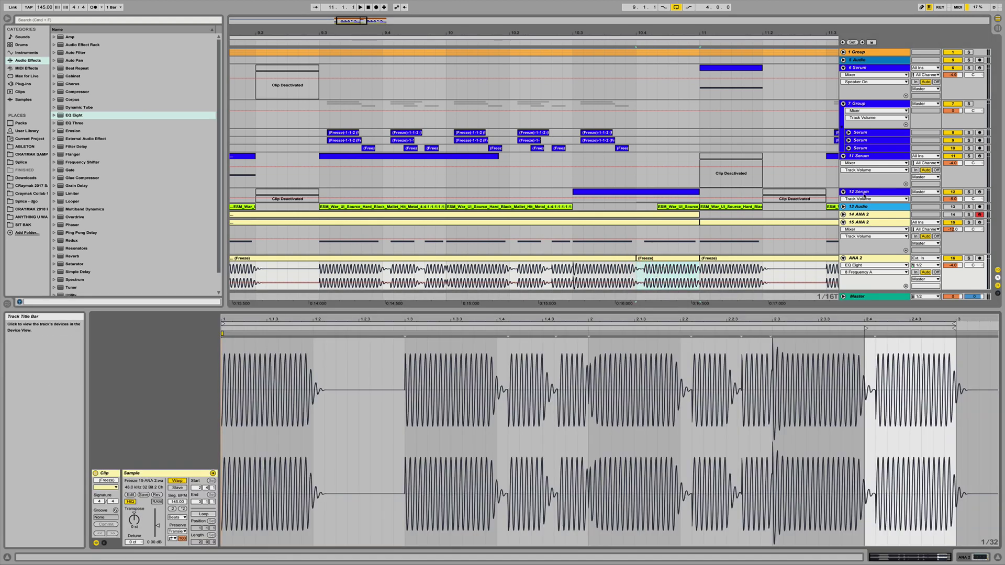
Show the fades on the frozen ANA 2 track and trim the start of its last segment to just after 10.4
click(853, 267)
click(847, 279)
drag(636, 264, 641, 257)
click(641, 253)
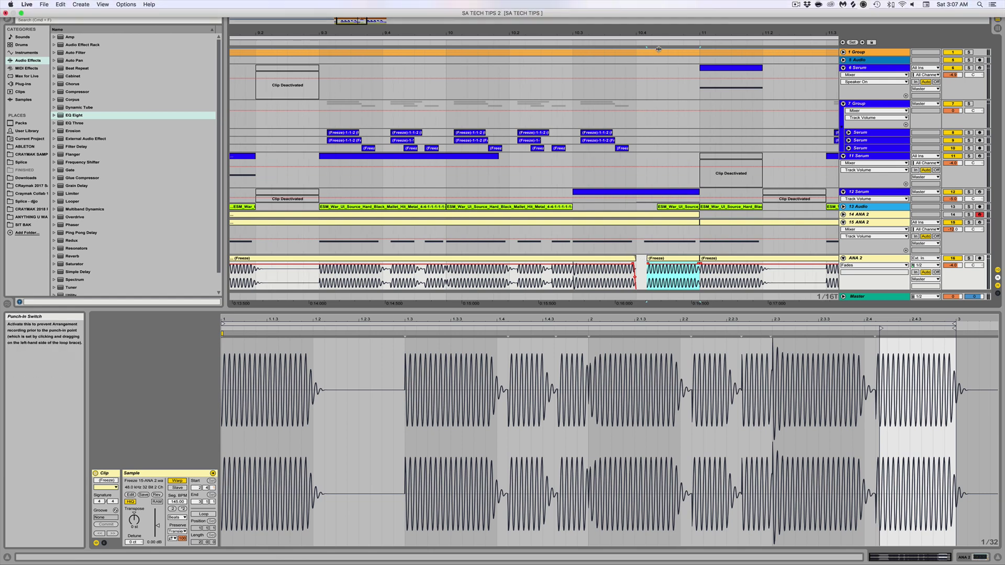
mouse_move(658, 33)
mouse_down()
mouse_move(670, 233)
mouse_move(631, 258)
mouse_move(643, 263)
mouse_up()
key(super+3)
click(659, 263)
Set the trimmed segment's warp mode to Complex and shape a clip transposition envelope rising from -12 to 0 semitones across it
click(176, 517)
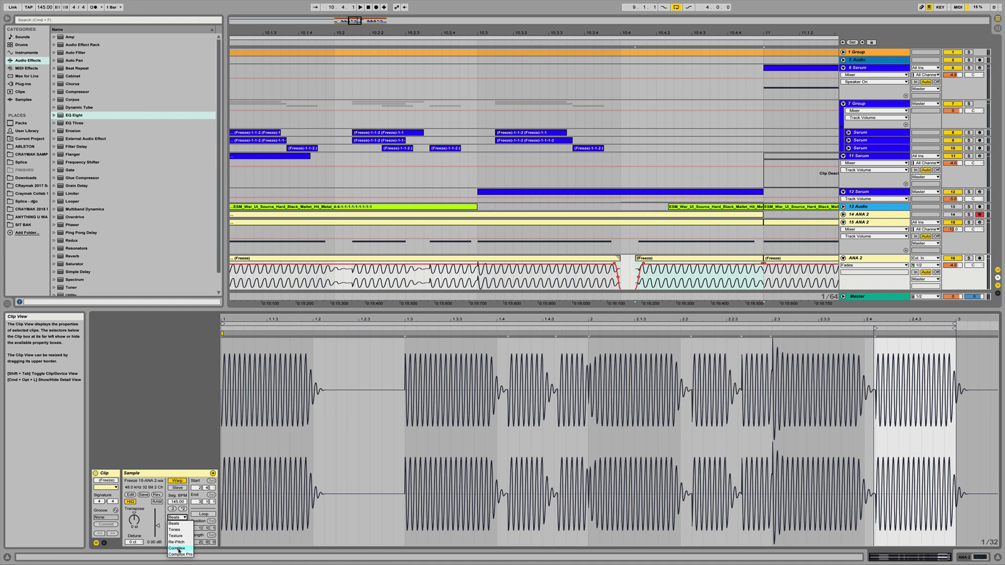
click(104, 543)
click(230, 488)
click(249, 500)
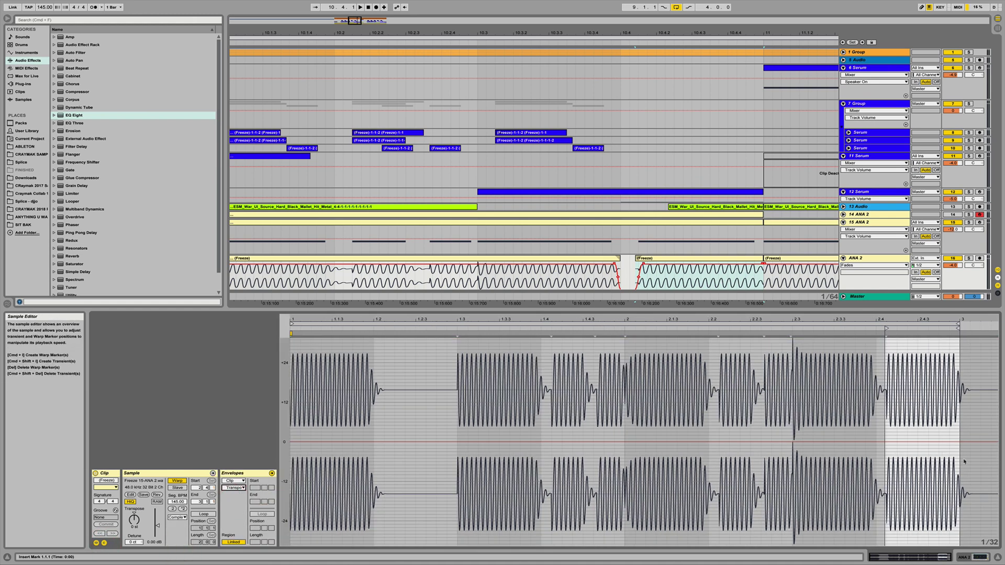
click(959, 442)
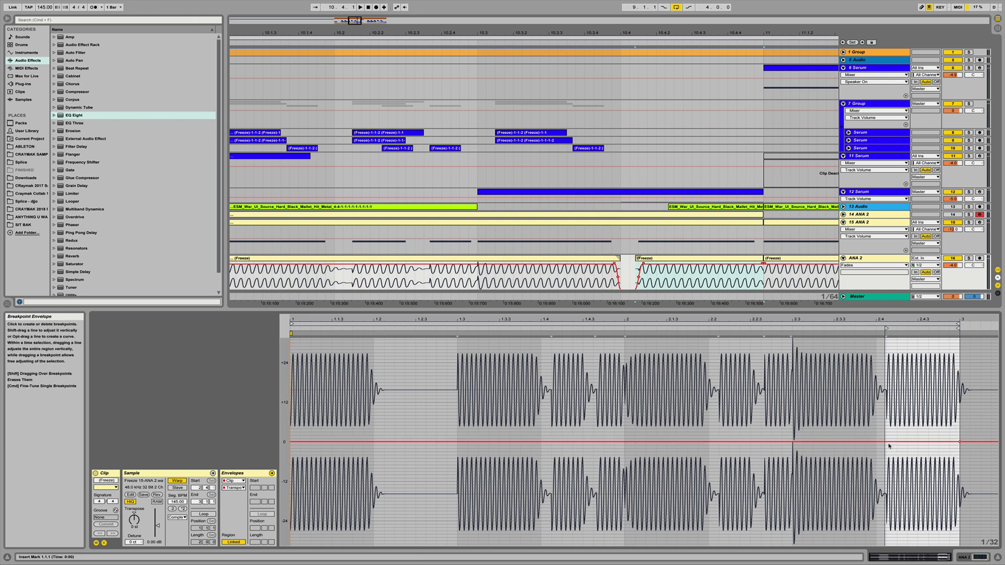
drag(885, 444, 885, 480)
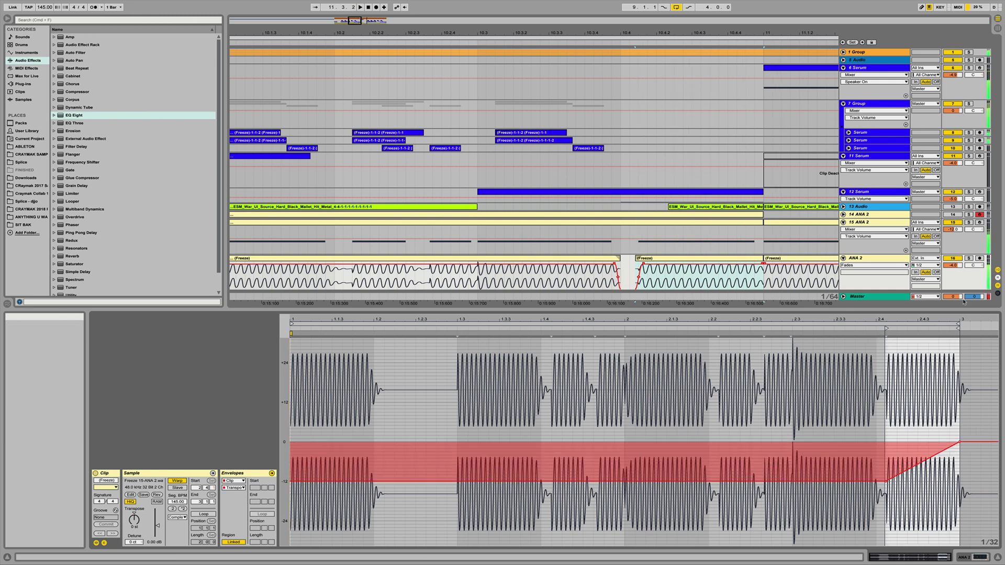
Solo the frozen ANA 2 track, delete the 15 ANA 2 section from 10.4 to 11, and briefly play it back
click(969, 258)
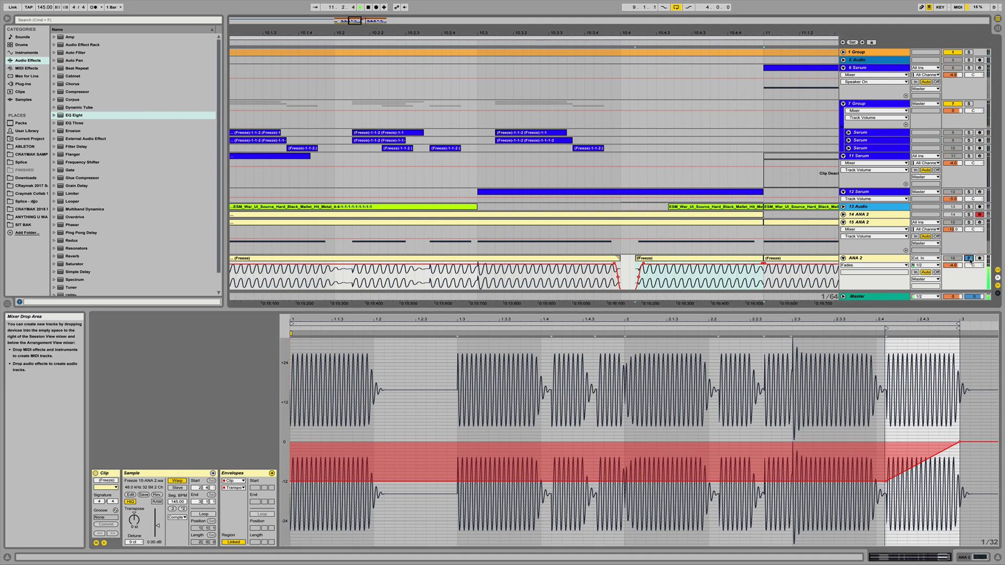
click(622, 246)
drag(647, 228, 761, 221)
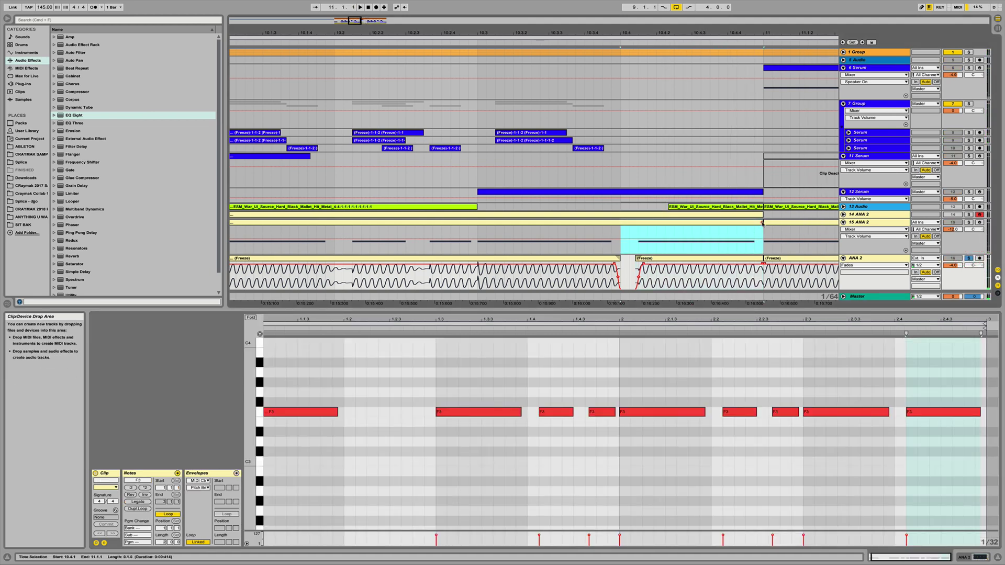
key(Delete)
key(space)
key(space)
Replace the 15 ANA 2 and frozen ANA 2 clips from bar 11 on with duplicates of the edited bars 9 to 11
drag(665, 33, 665, 6)
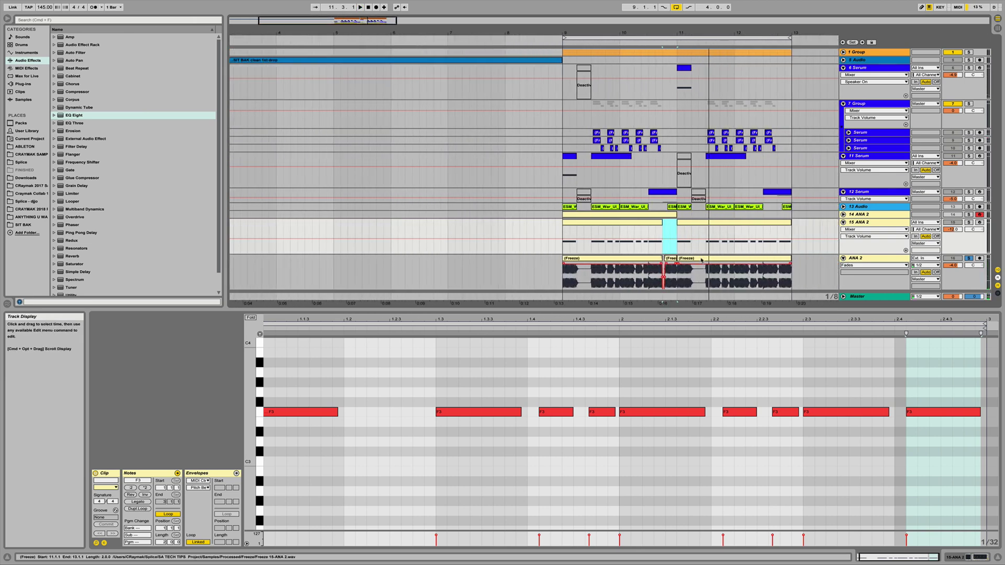
click(701, 259)
key(Delete)
click(699, 224)
key(Delete)
drag(676, 225, 580, 283)
key(super+d)
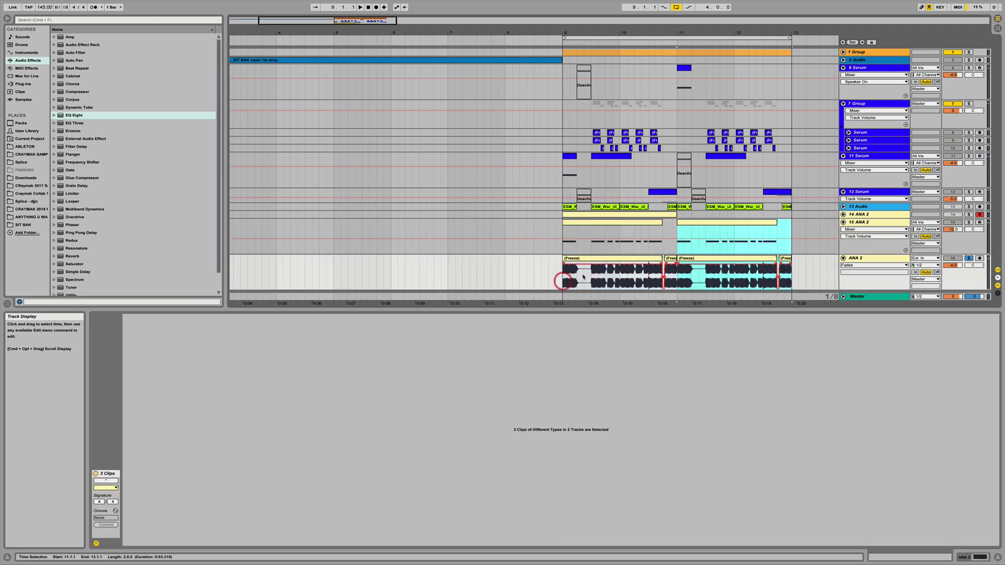
Unsolo the frozen ANA 2 track and duplicate the whole track
click(867, 258)
click(968, 258)
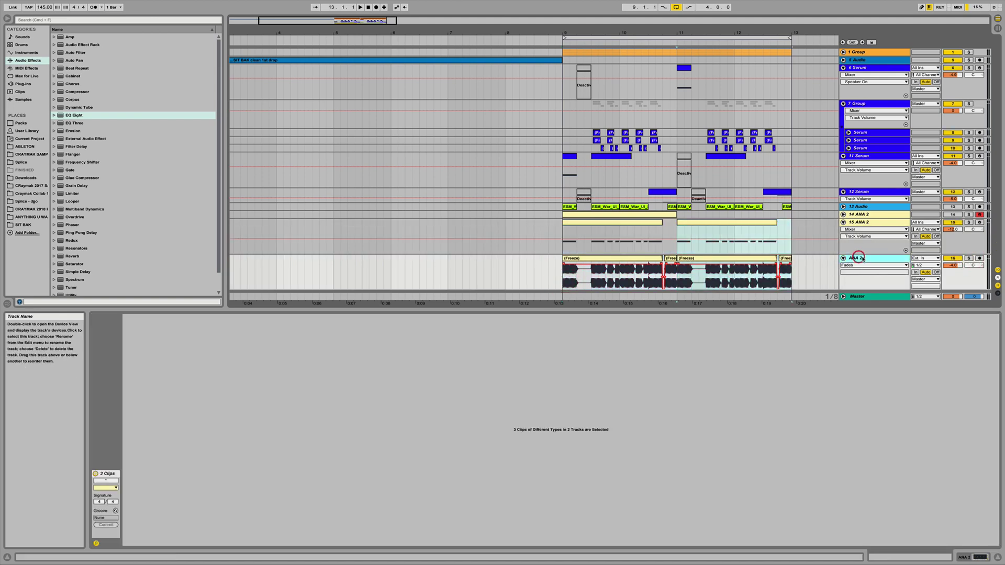
key(super+d)
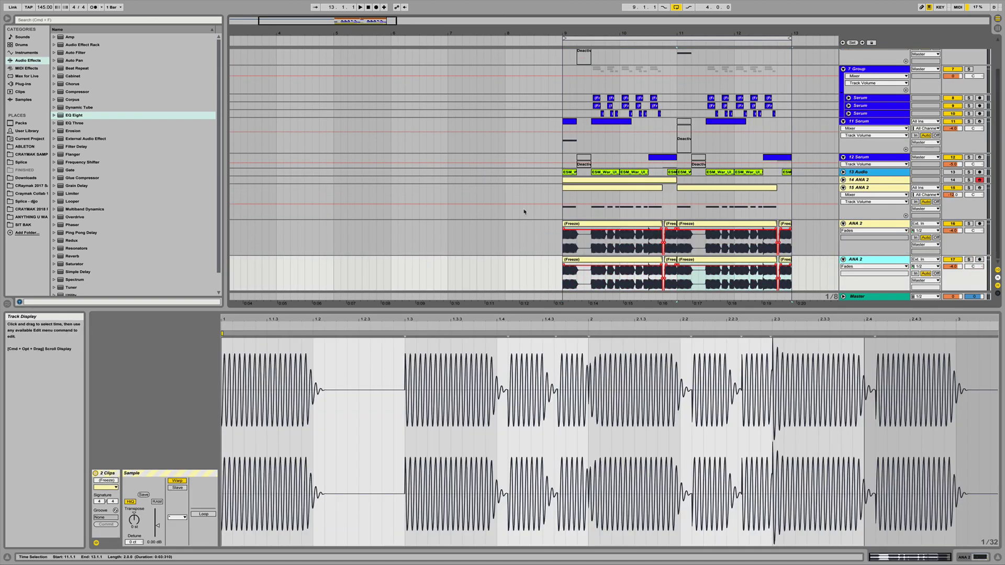
On the duplicated track, delete the audio before 9.2.3, between the two long clips up to 11.2.3, and from 12.4.1 onward
drag(547, 276, 576, 258)
key(Delete)
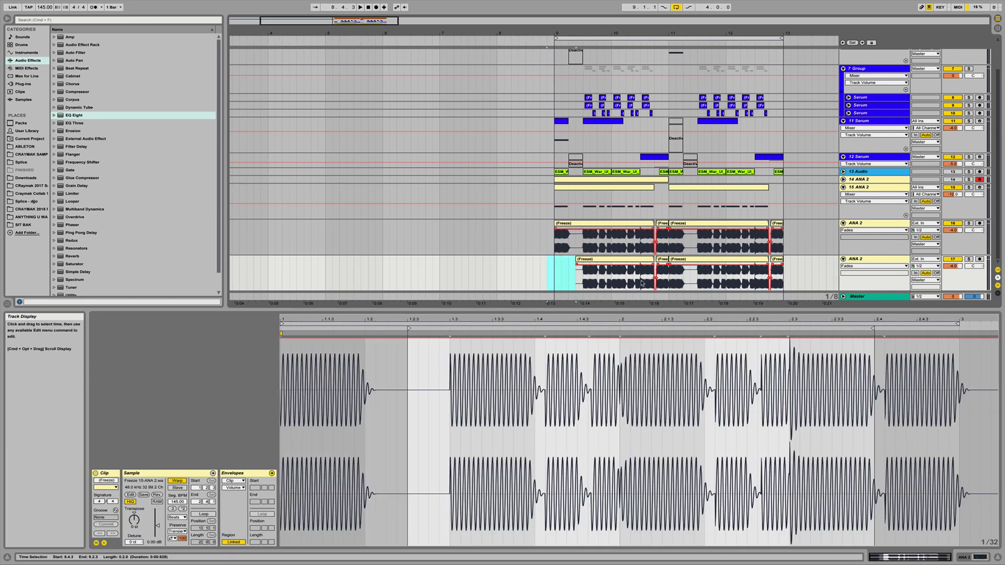
click(658, 271)
key(Delete)
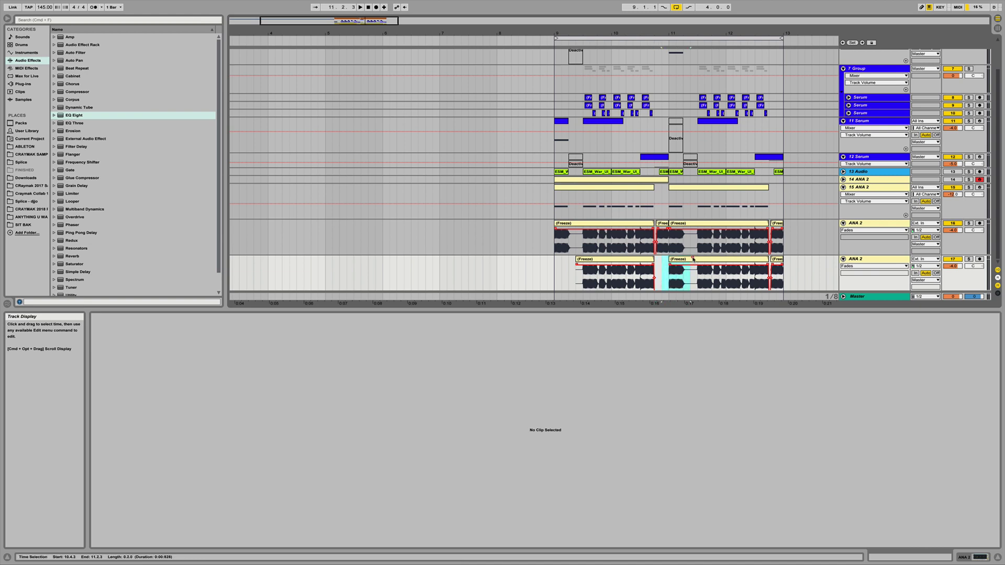
click(693, 258)
key(Delete)
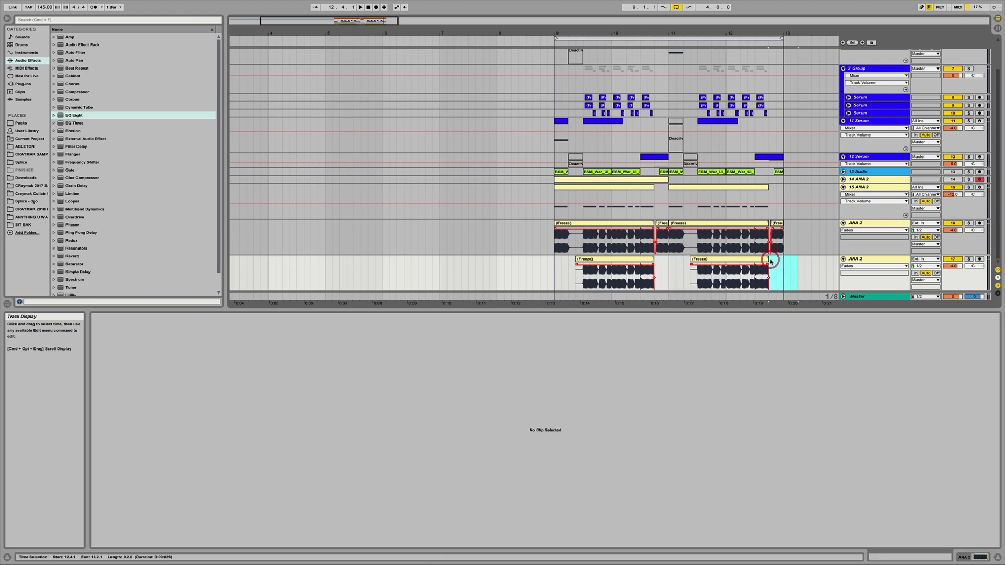
On the duplicated track, turn off EQ Eight's band 8 and add a Saturator after it with 3 dB Drive and Soft Clip on
click(853, 259)
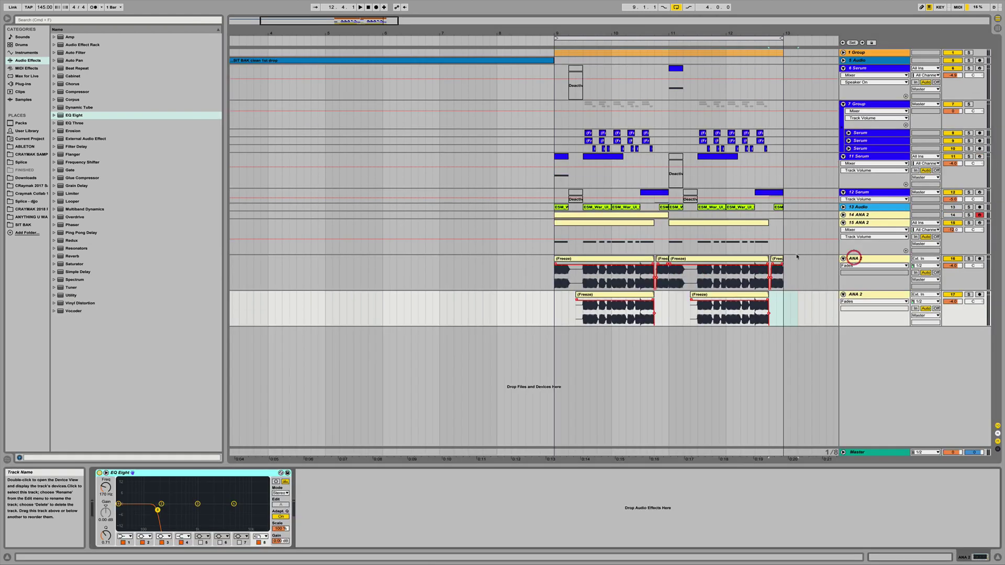
click(78, 265)
drag(337, 512, 338, 514)
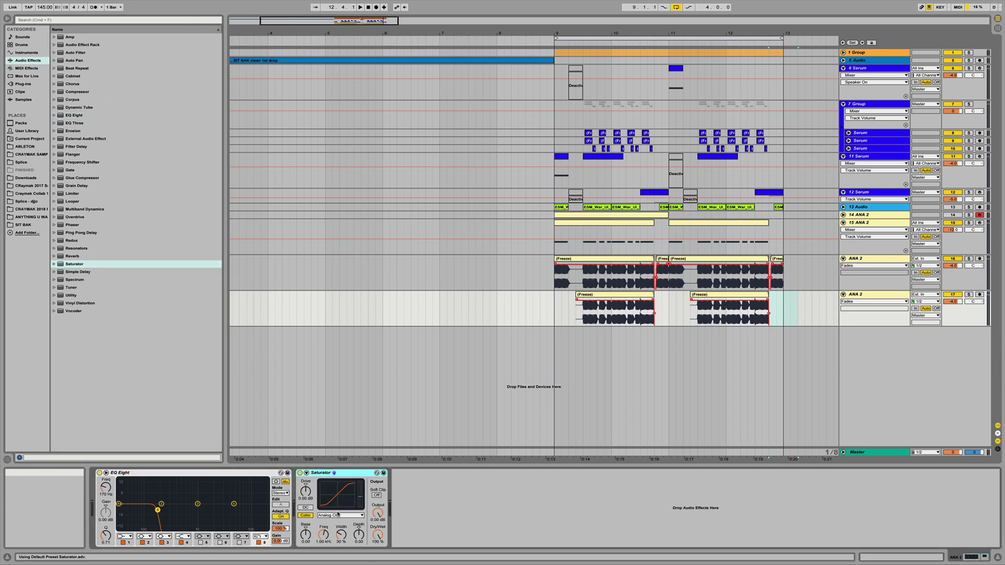
click(73, 116)
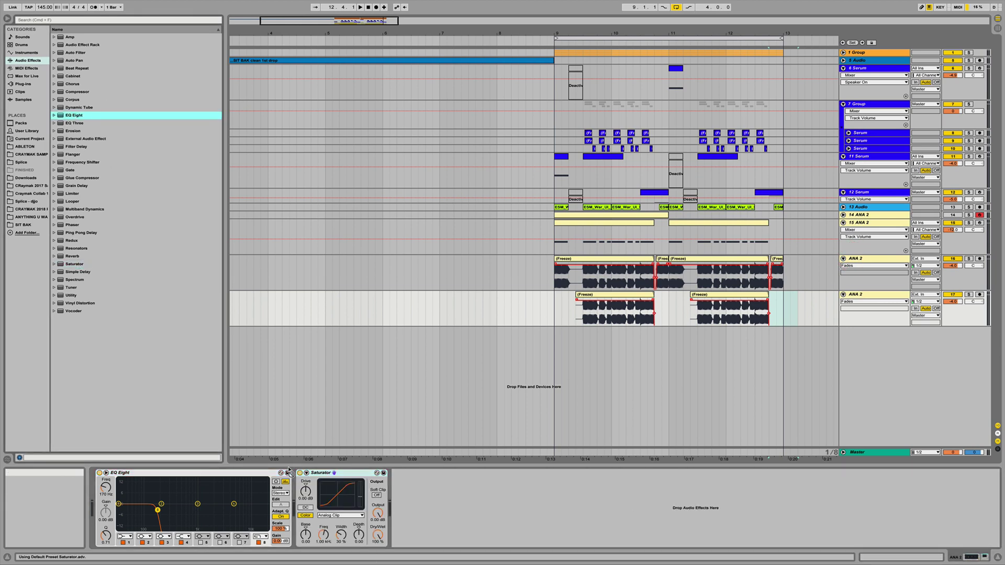
click(258, 541)
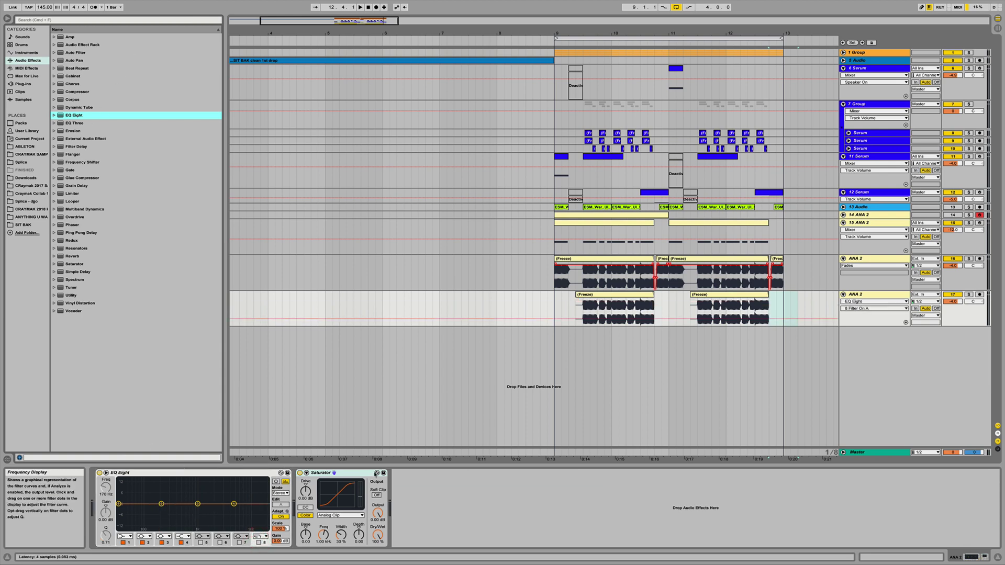
drag(305, 491, 305, 484)
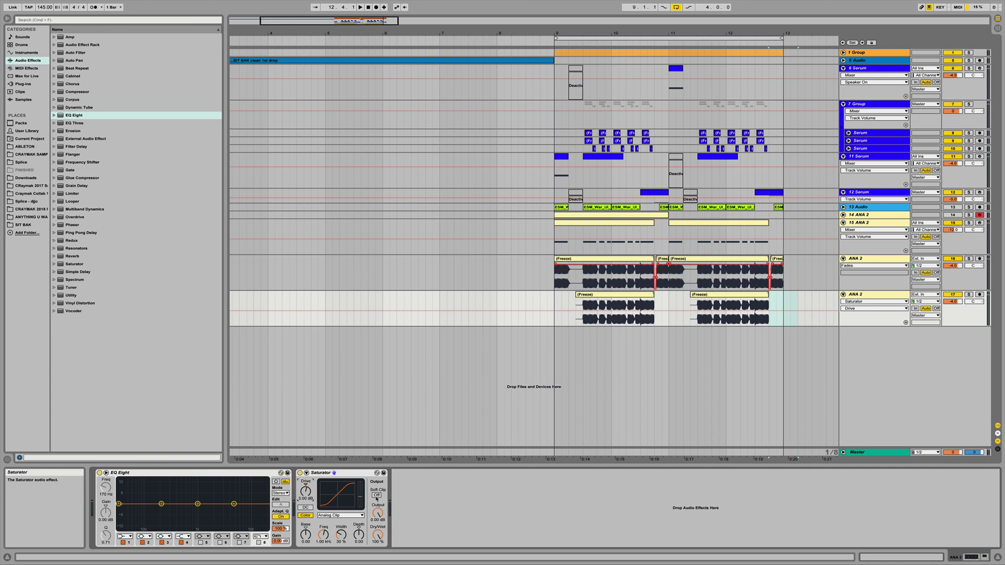
click(376, 495)
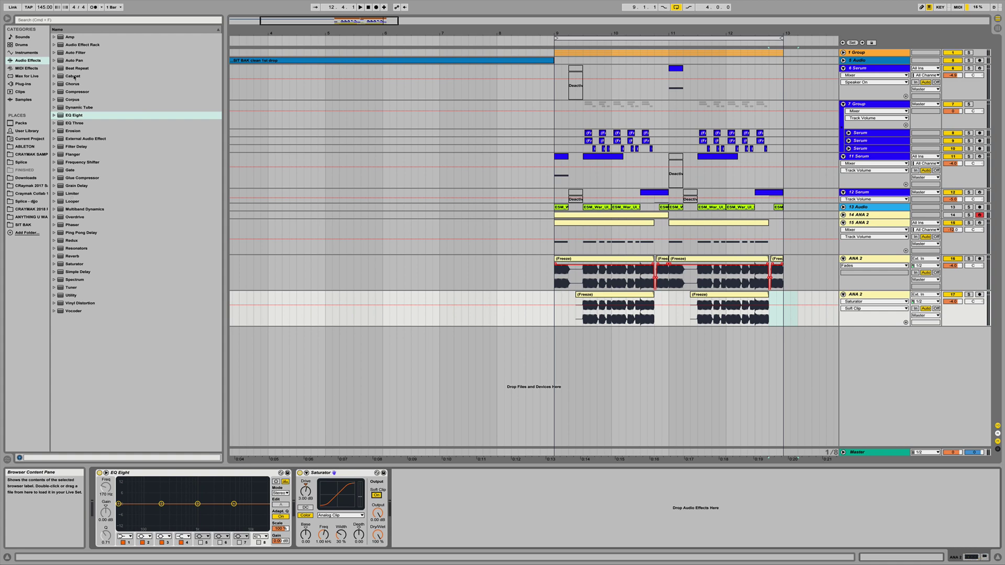
Insert Erosion in Noise mode before the EQ Eight and, during playback, set its Width to 0.36 and Amount to 51.6
click(74, 133)
drag(94, 488, 117, 496)
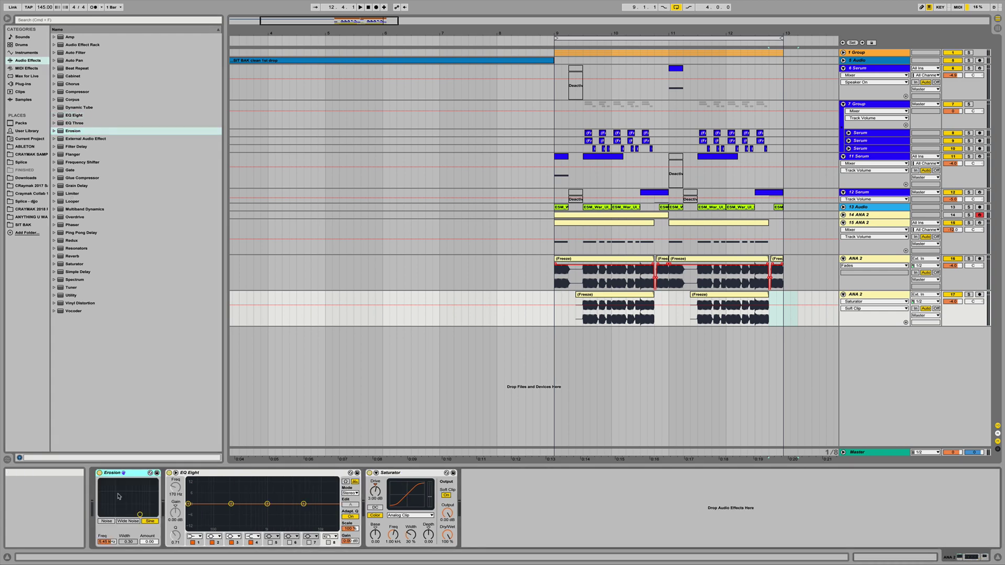
click(108, 521)
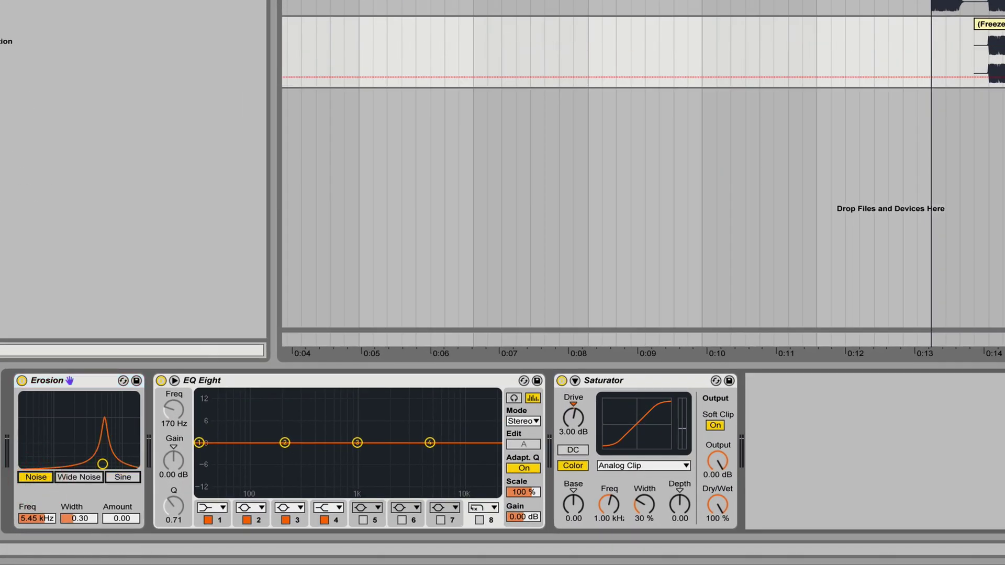
key(space)
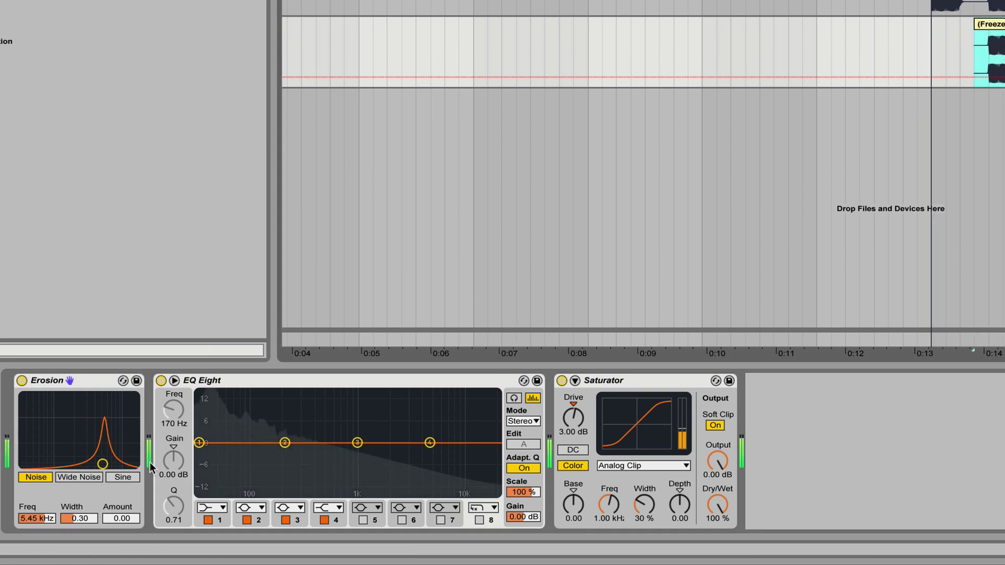
drag(111, 516, 111, 487)
drag(80, 520, 80, 516)
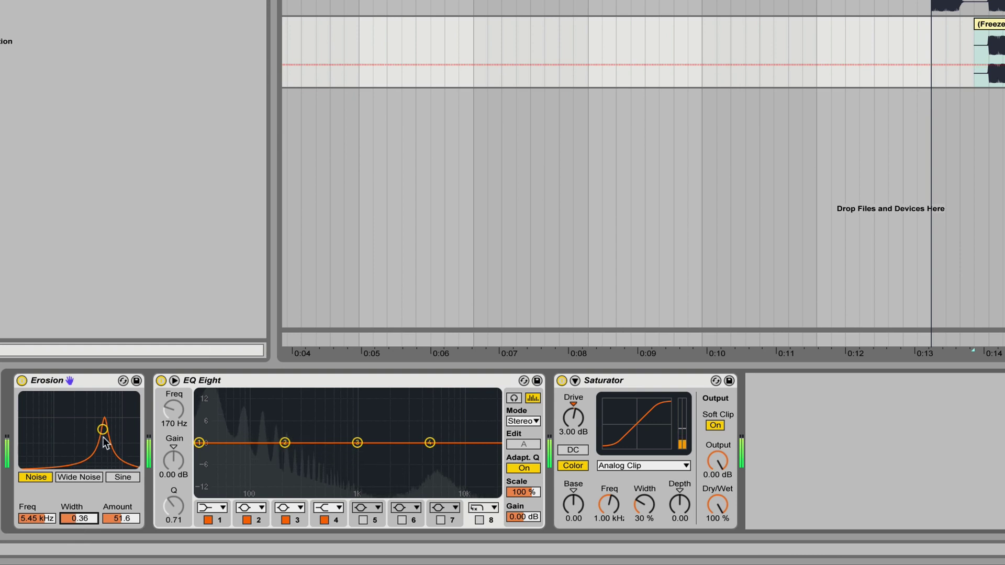
Try Erosion's Wide Noise mode, then return to Noise with the frequency at 7.84 kHz and the Amount at 110
drag(94, 428, 114, 403)
click(84, 477)
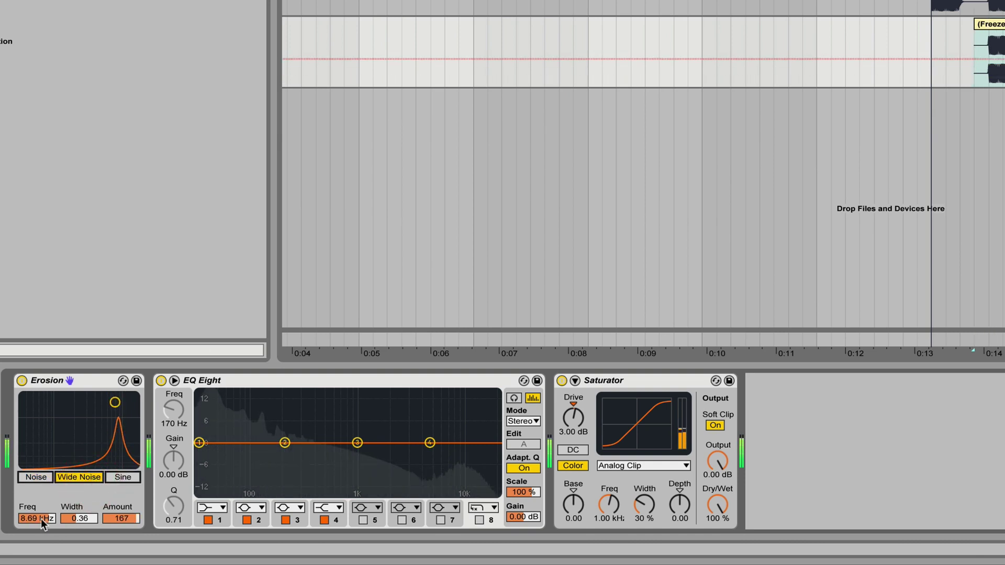
drag(39, 520, 39, 524)
click(37, 477)
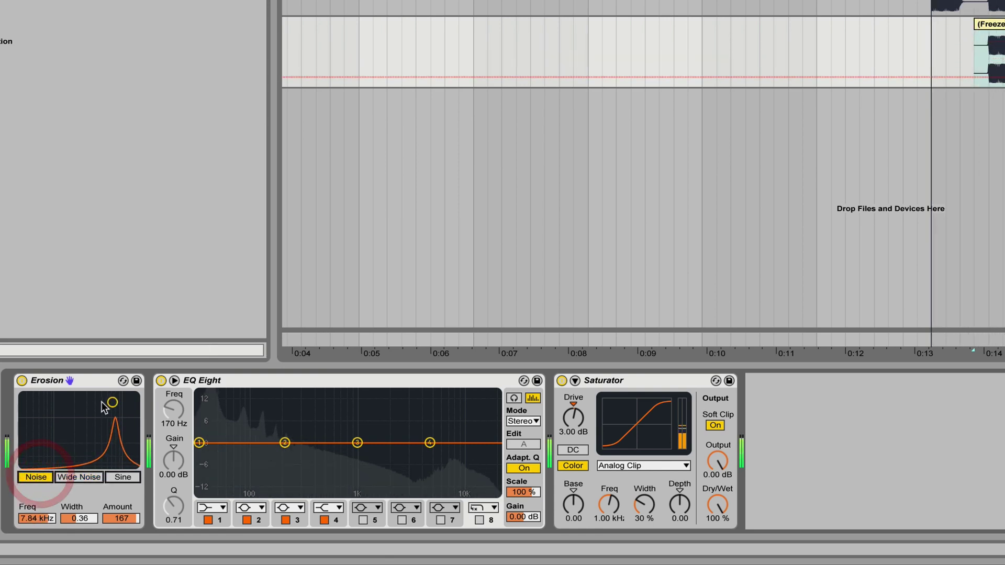
drag(111, 523, 111, 526)
Boost EQ Eight's band 2 by 11.3 dB at 44 Hz and add a second EQ Eight after the Saturator with a 30 Hz low cut
drag(285, 443, 217, 406)
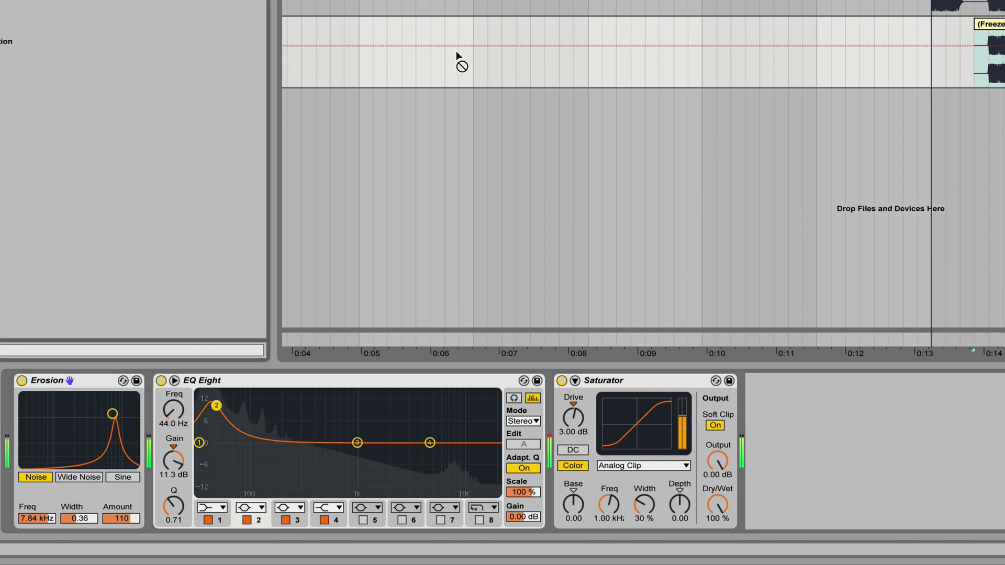
drag(698, 314, 853, 481)
drag(781, 512, 780, 510)
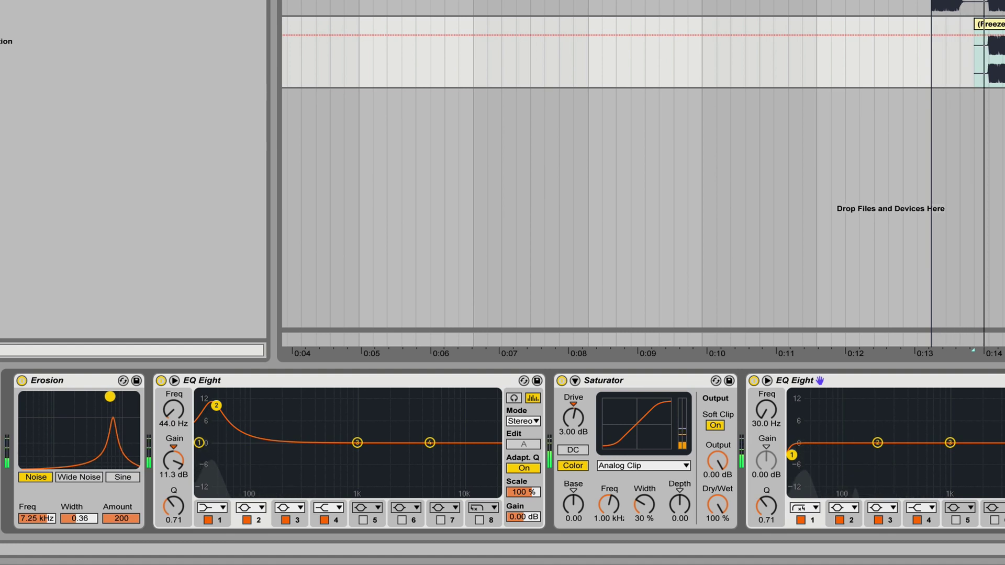
Set Erosion to 4.46 kHz, Width 1.01 and Amount 200, and raise the Saturator's Drive to 5 dB
drag(113, 413, 75, 397)
drag(82, 523, 90, 444)
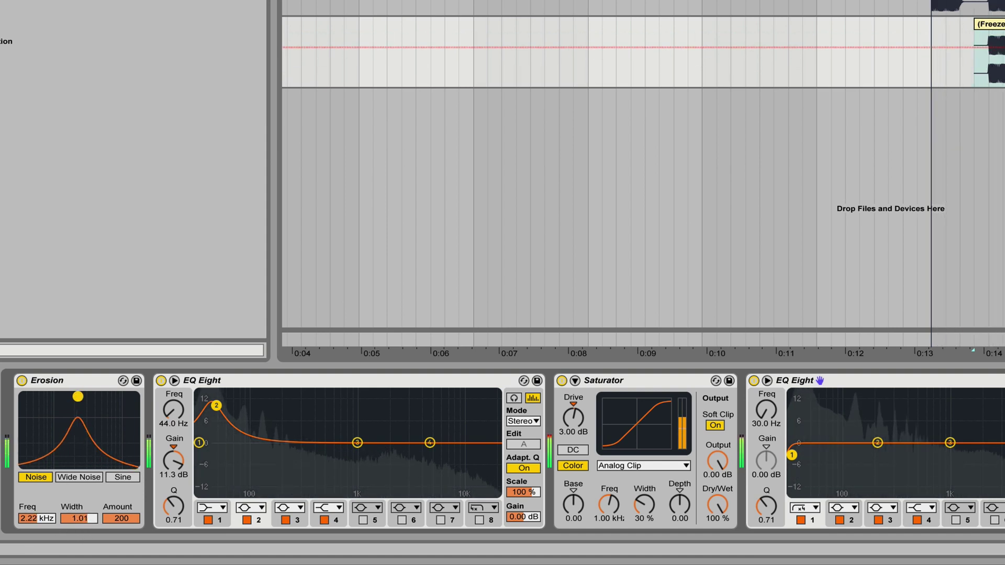
drag(78, 397, 96, 397)
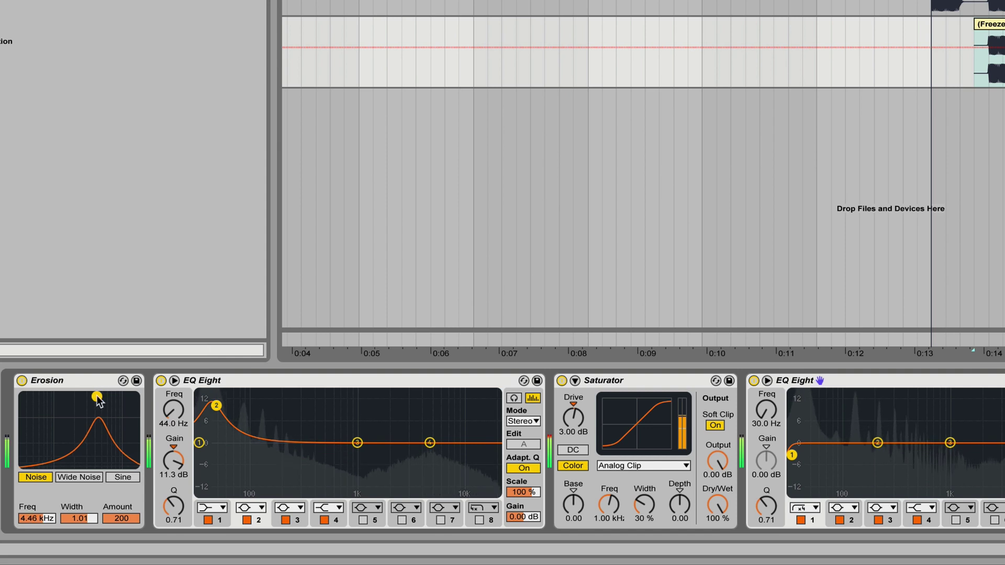
drag(573, 419, 573, 411)
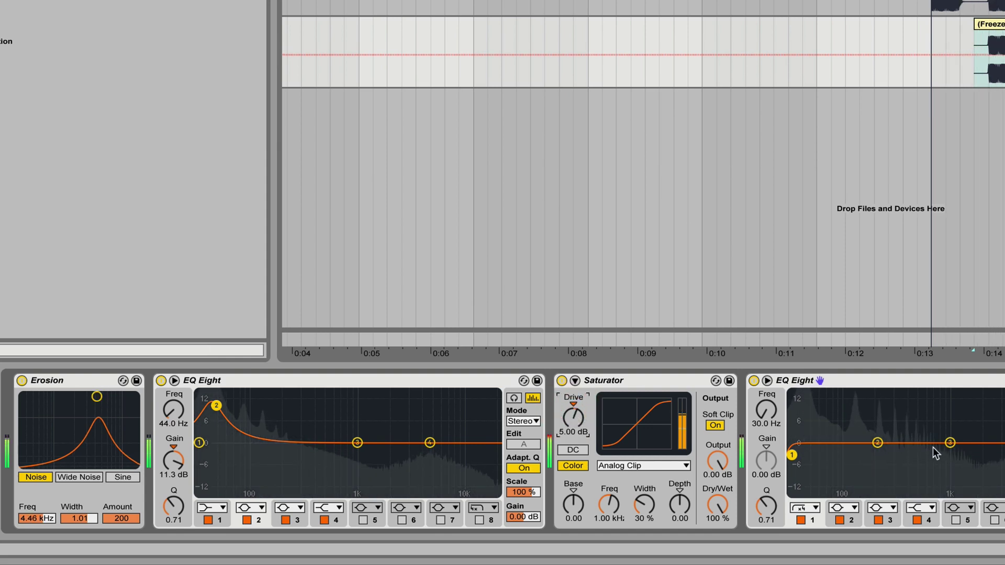
Set the low-cut frequency of the second EQ Eight's band 1 to 170 Hz
drag(792, 455, 872, 457)
click(766, 422)
text(170)
key(Return)
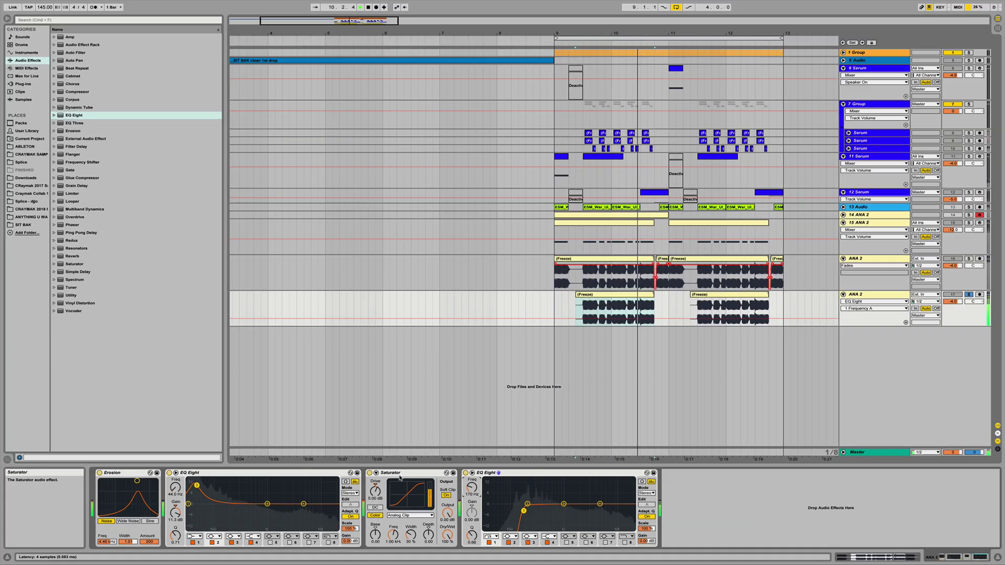
Copy the Saturator to the end of the chain, and raise band 4 and enable band 8's high cut in the second EQ Eight
drag(419, 473, 703, 503)
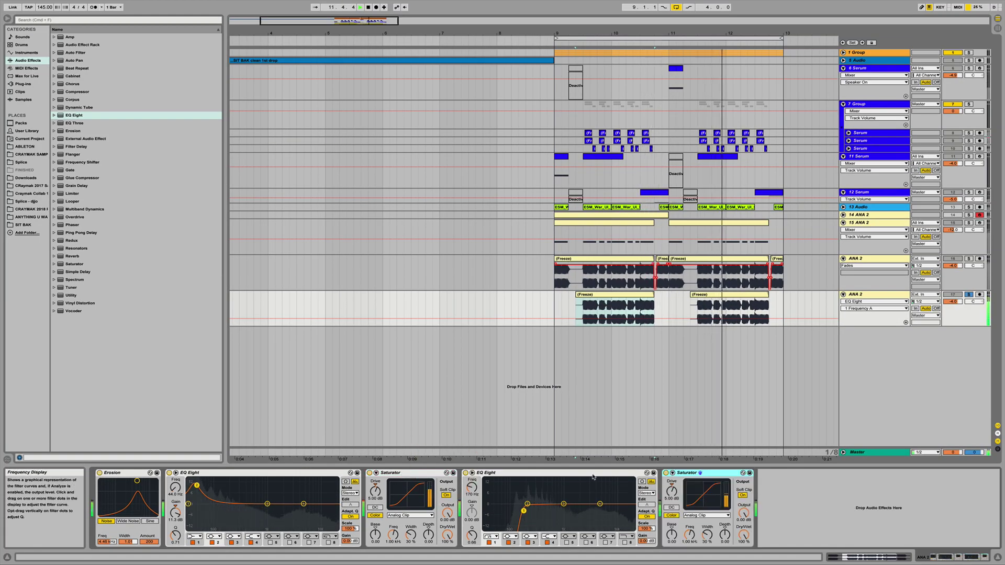
drag(599, 504, 606, 488)
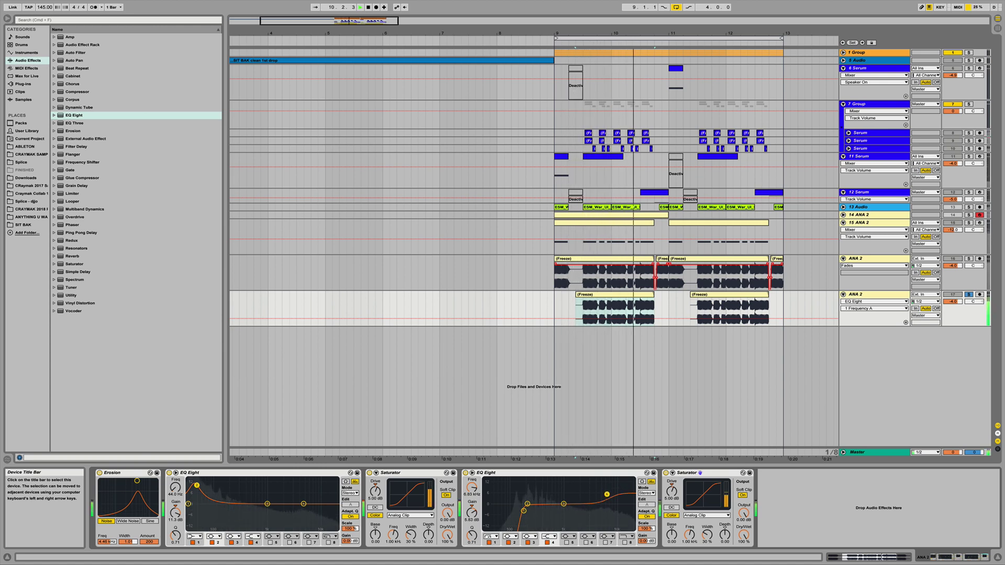
click(625, 541)
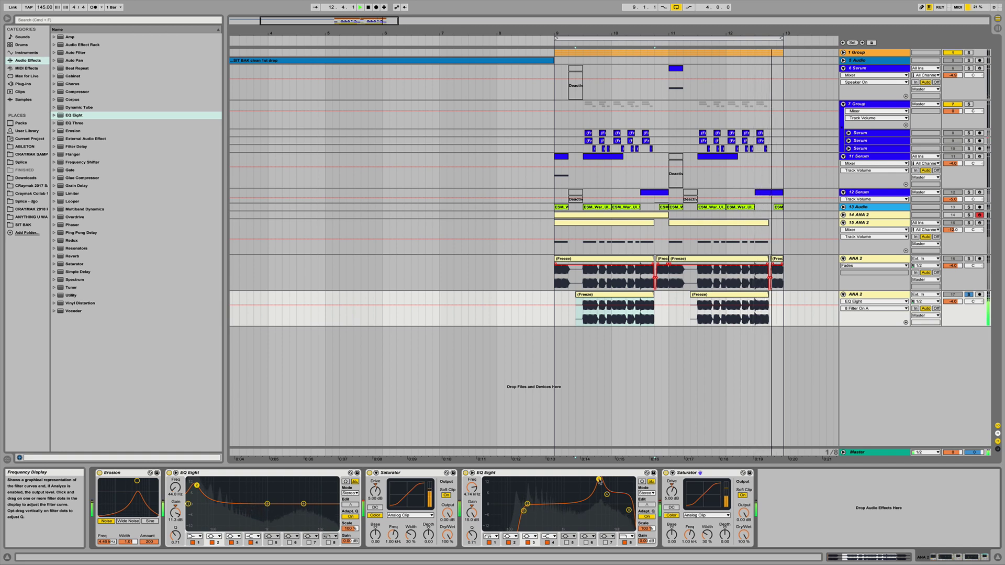
In the second EQ Eight, make a narrow cut on band 3 of about 4.5 dB and boost band 2 by 3.35 dB at 204 Hz
drag(471, 534, 472, 563)
drag(471, 513, 472, 497)
click(471, 535)
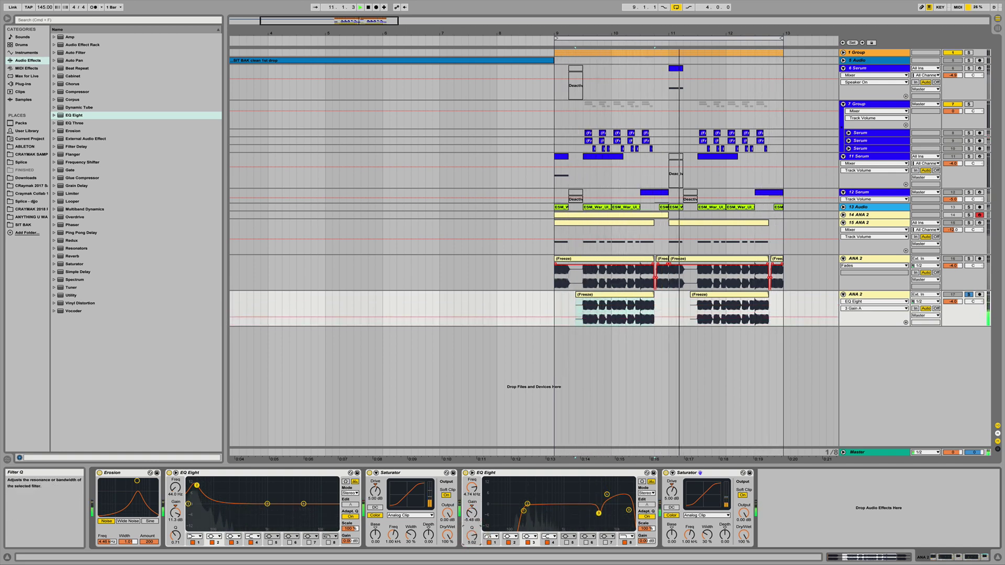
drag(472, 534, 471, 540)
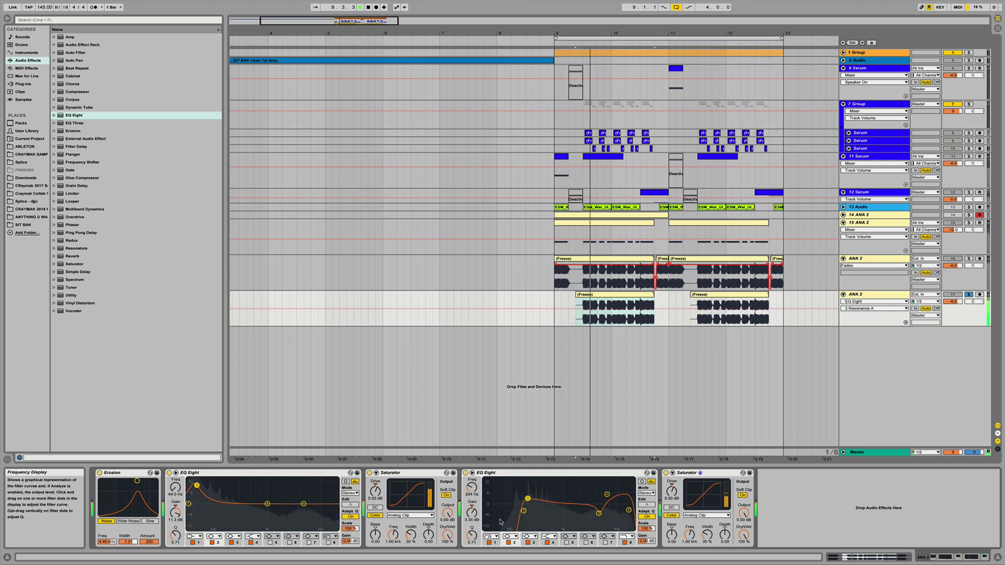
drag(472, 539, 472, 534)
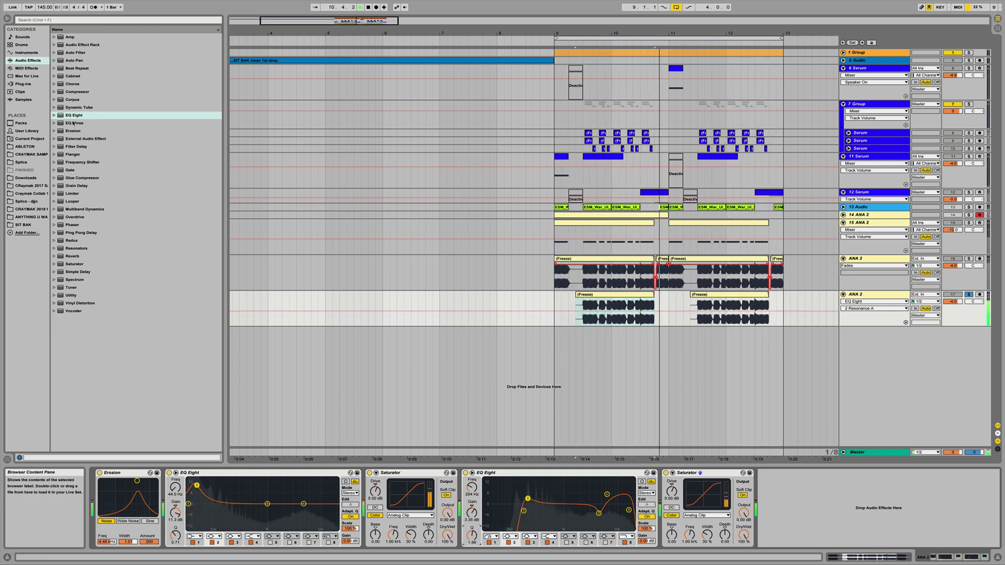
Add a third EQ Eight after the last Saturator and set its band 1 as a low cut at 170 Hz
drag(74, 116, 795, 518)
key(Return)
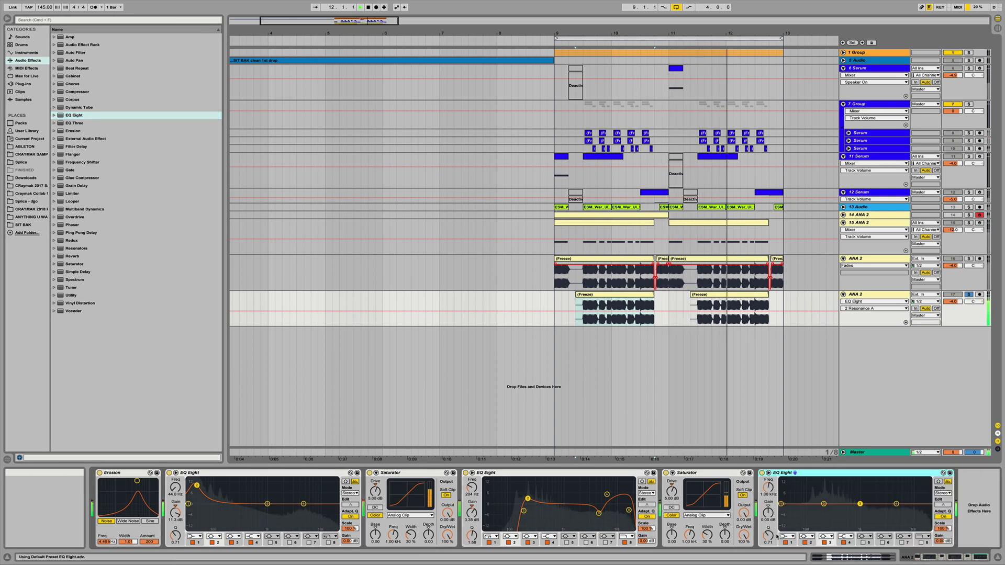
click(782, 536)
click(785, 486)
drag(767, 492, 766, 488)
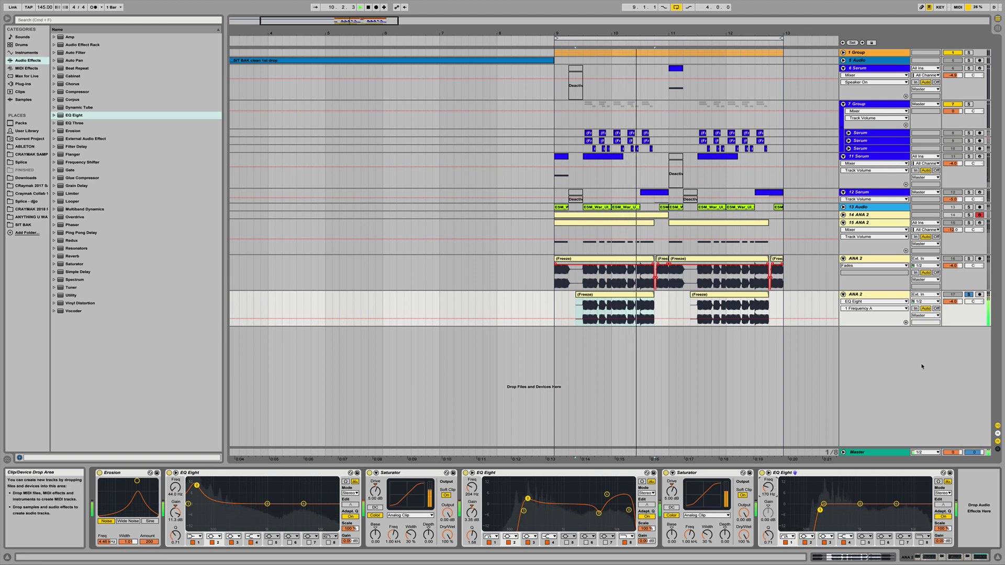
Solo the original ANA 2 audio layer alongside the distorted duplicate and lower the duplicate's volume to about -16 dB
drag(953, 301, 952, 314)
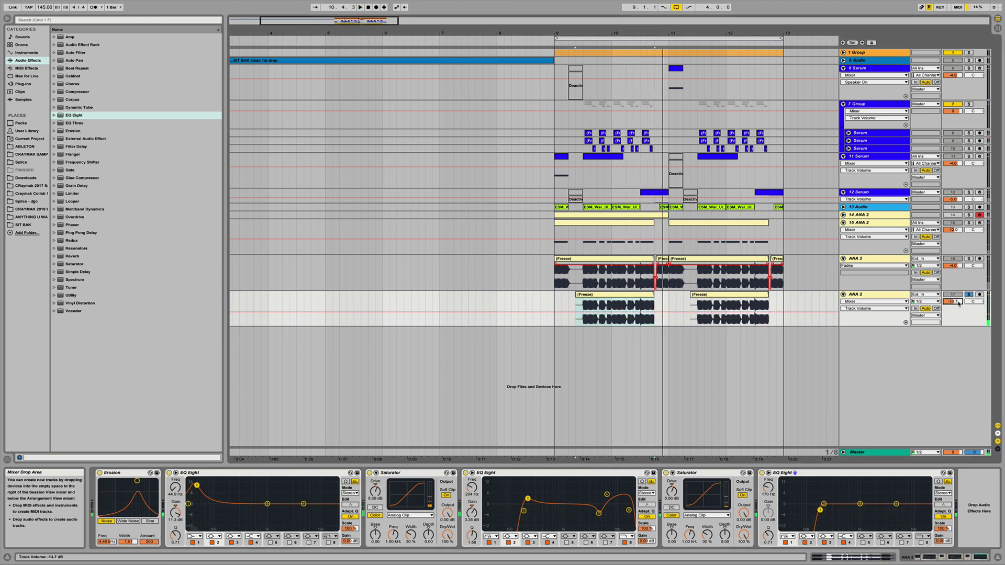
click(968, 259)
key(space)
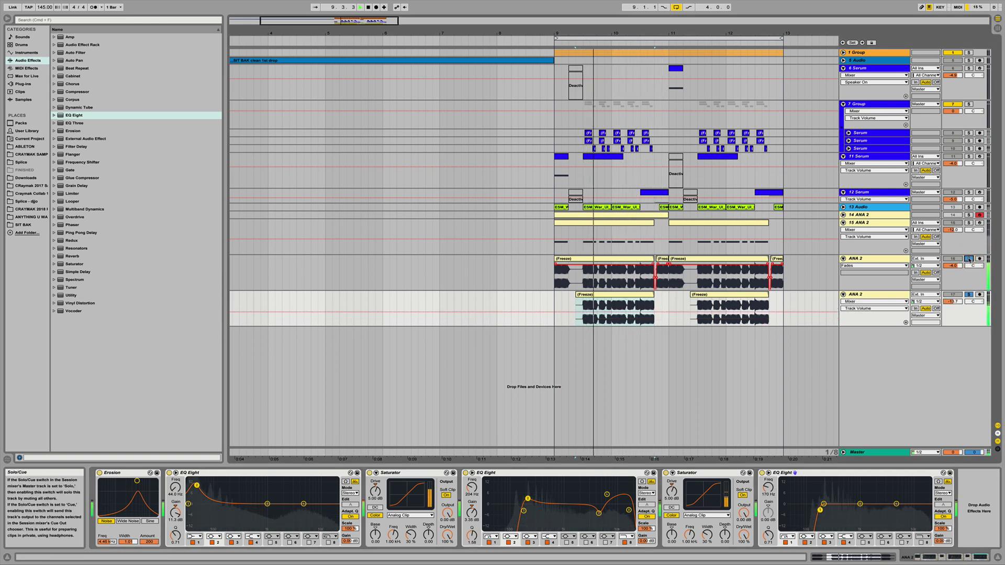
drag(952, 302, 953, 305)
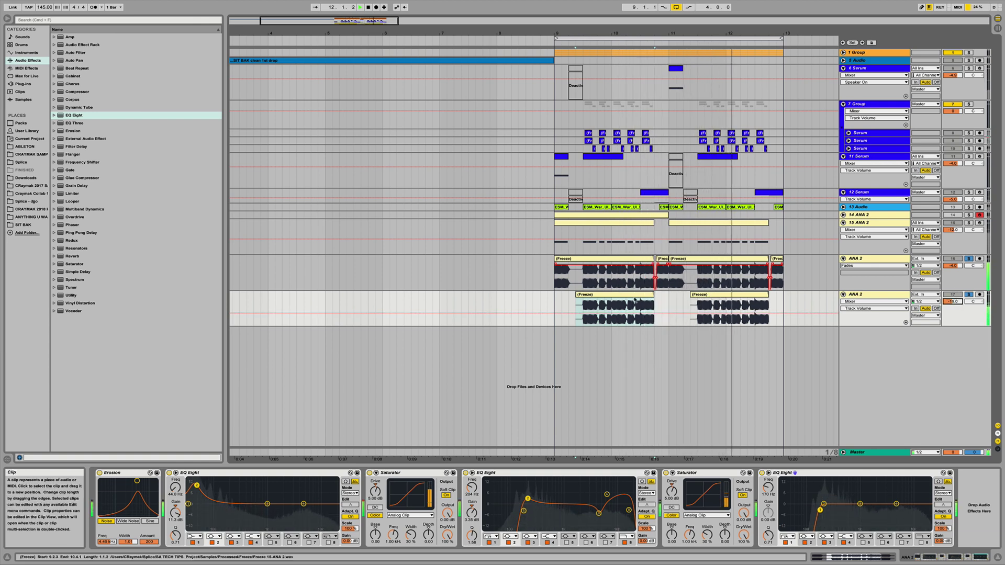
Solo the 15 ANA 2 MIDI layer too and raise the distorted duplicate's volume slightly against the other layers
click(562, 220)
click(565, 156)
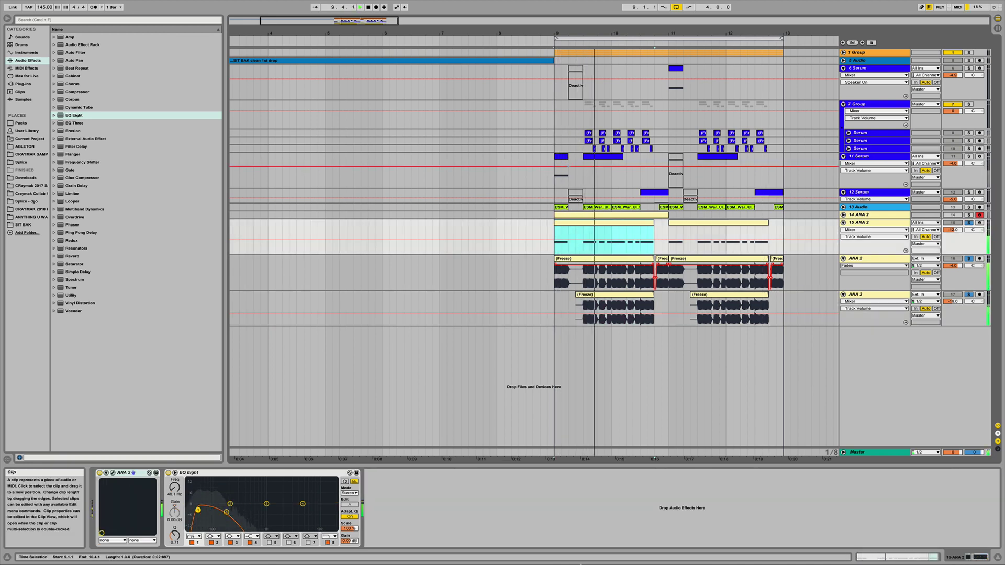
mouse_move(583, 564)
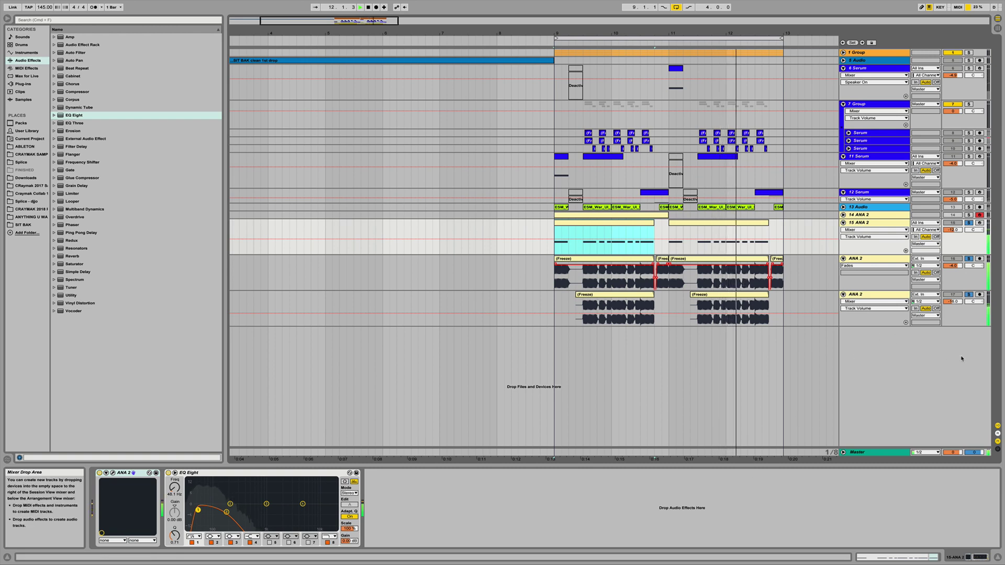
drag(952, 301, 952, 296)
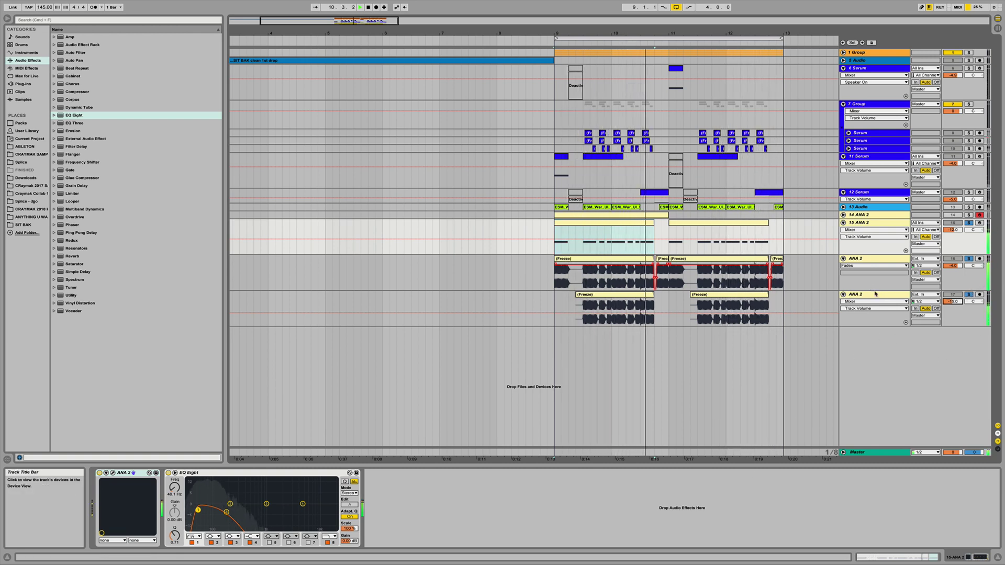
Clear the track solos and fold the 11 Serum and 12 Serum tracks
key(space)
click(968, 294)
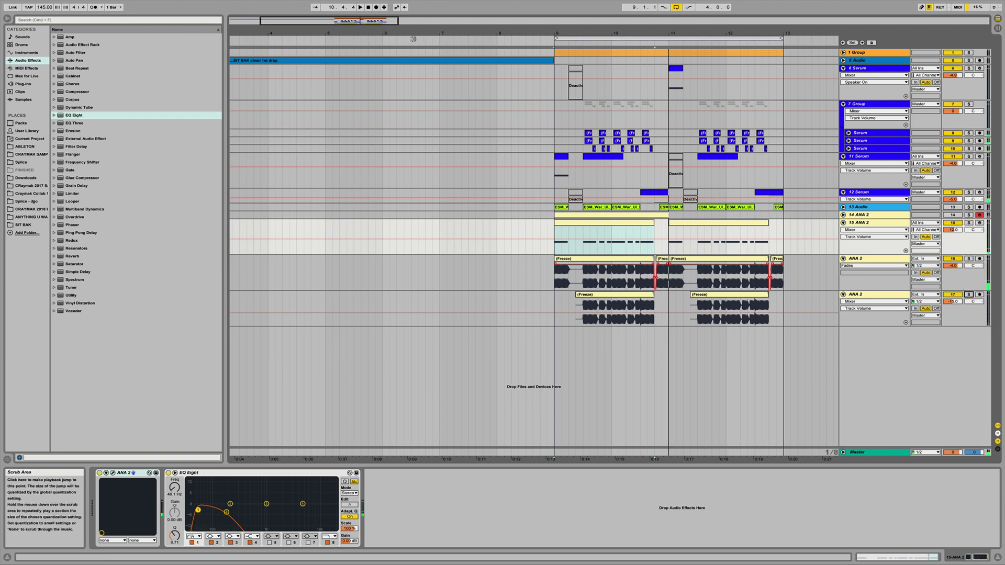
click(843, 156)
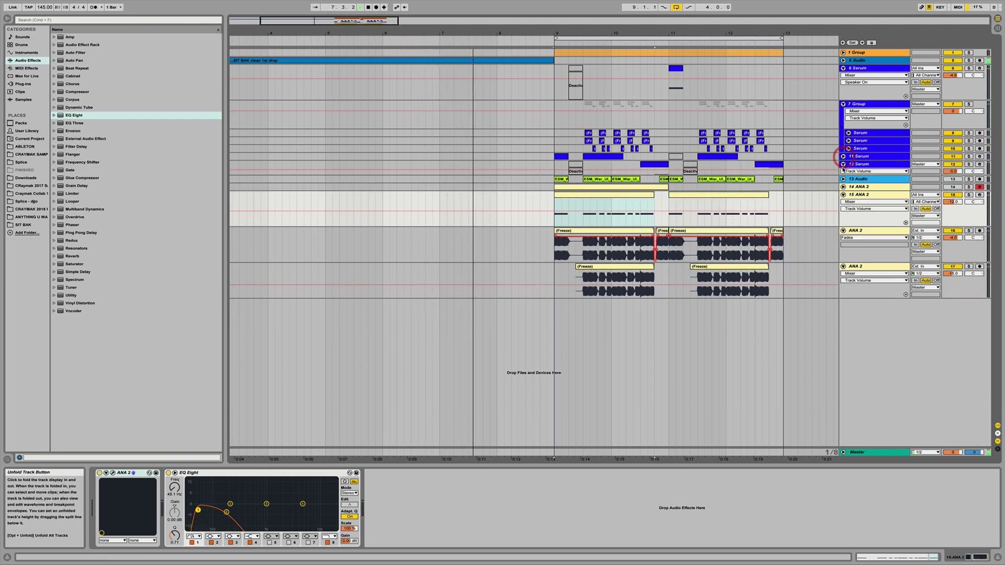
click(843, 164)
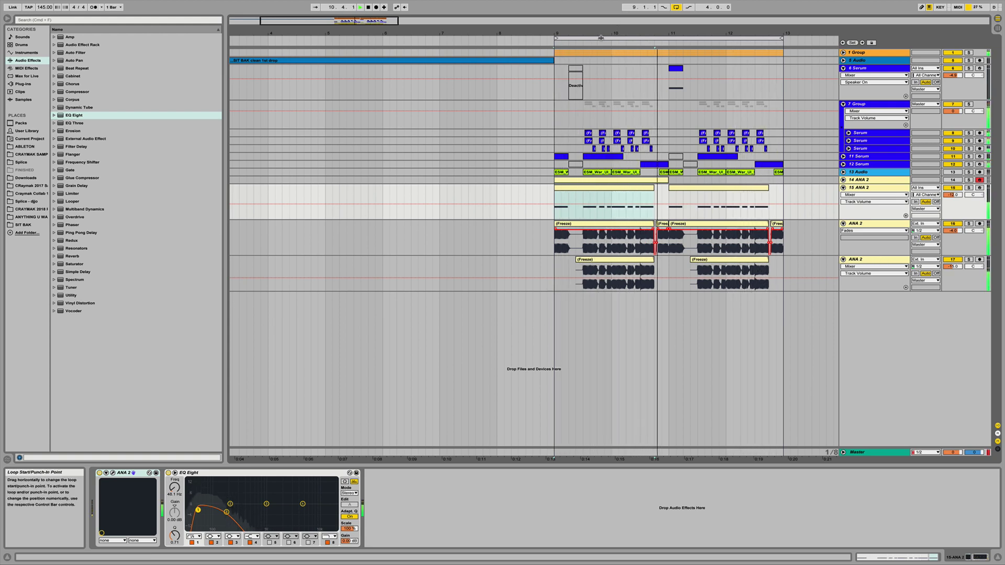
Delete the section just before bar 10 and the 10.2.3 to 10.3.1 section from the duplicate's first clip, with fades shown on the cut ends
drag(606, 34, 615, 266)
key(Delete)
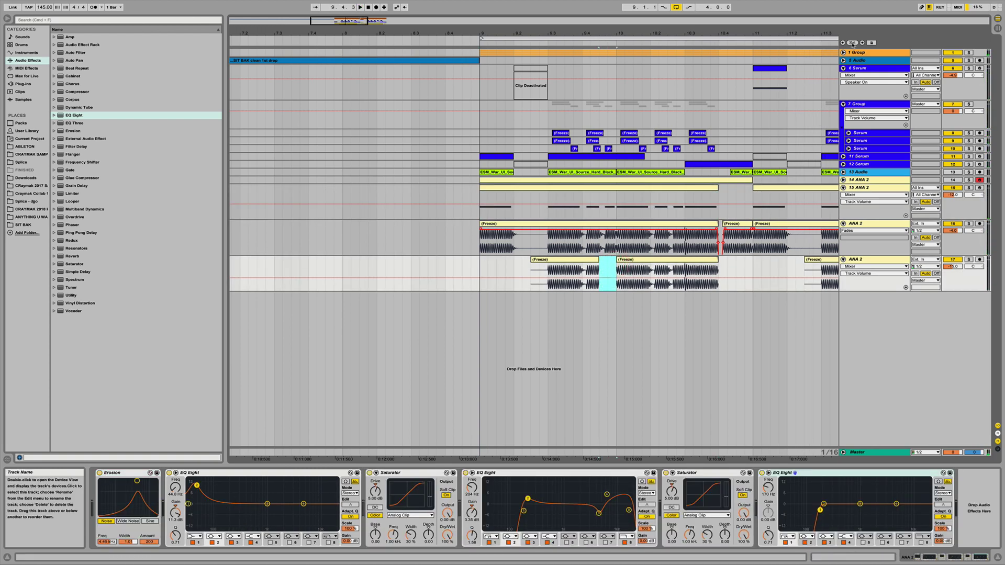
click(850, 267)
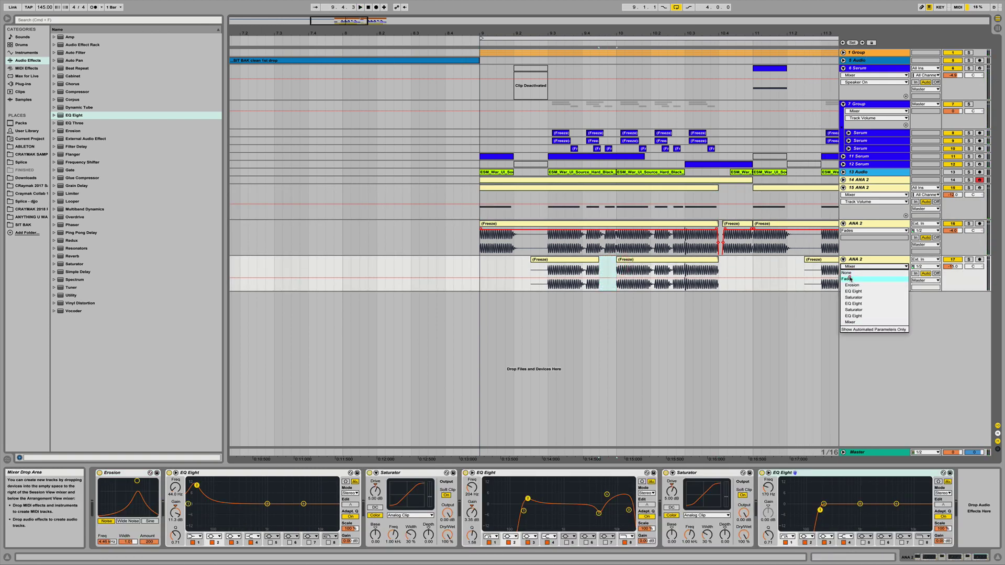
click(850, 279)
click(593, 266)
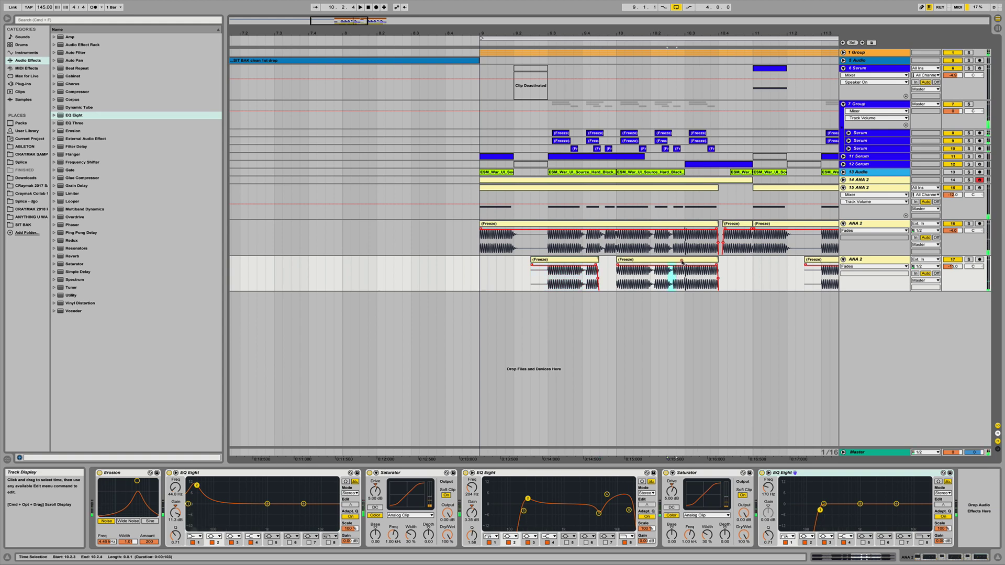
key(Delete)
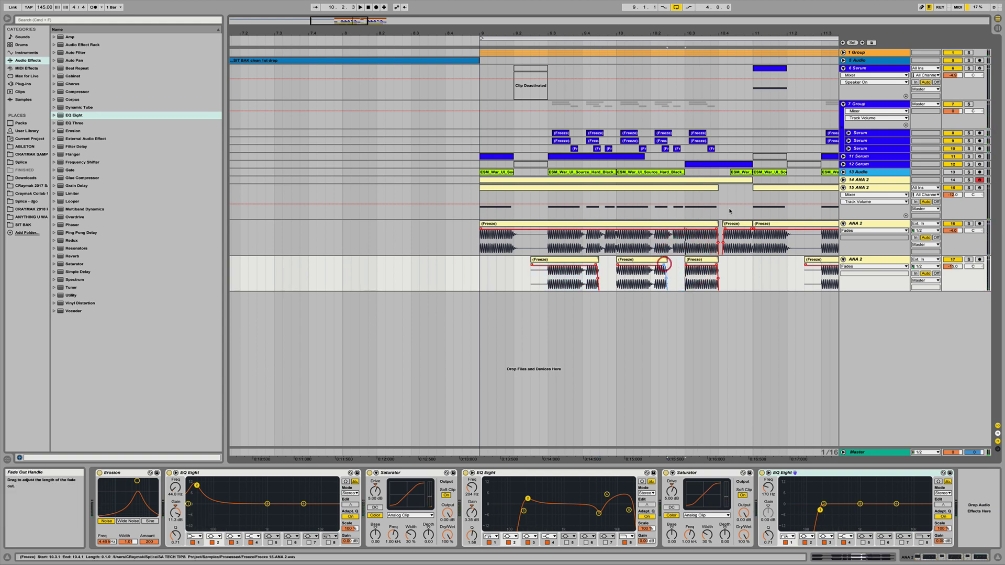
Replace the distorted duplicate's second-phrase clip with a copy of the edited first phrase starting at bar 11
drag(668, 33, 667, 12)
scroll(725, 280, right, 1)
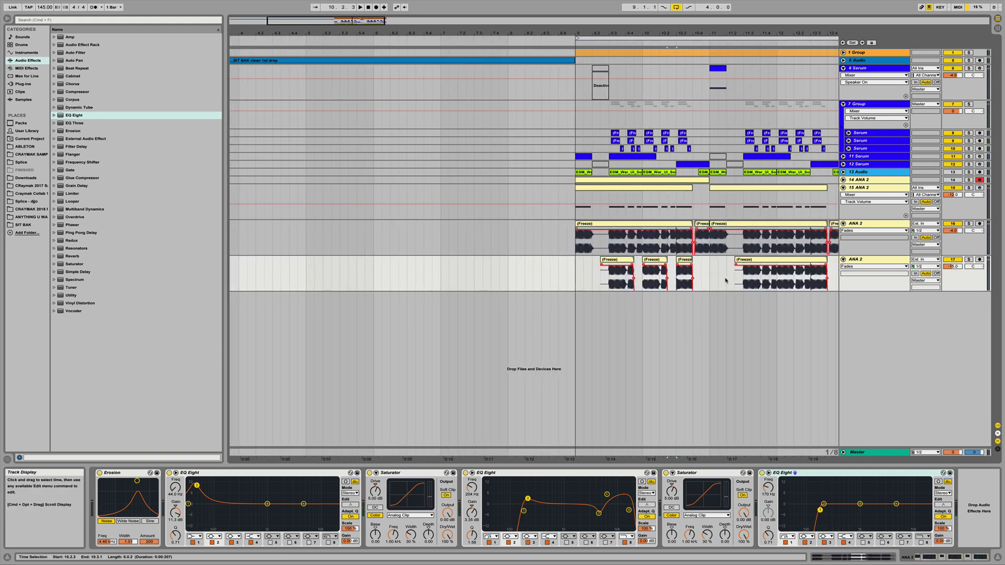
scroll(759, 280, right, 3)
key(Delete)
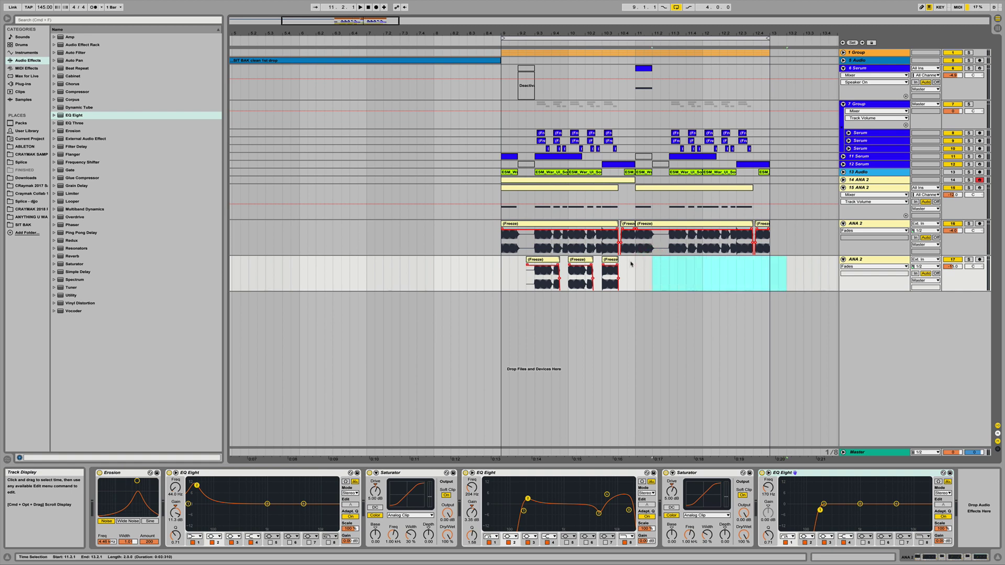
key(super+d)
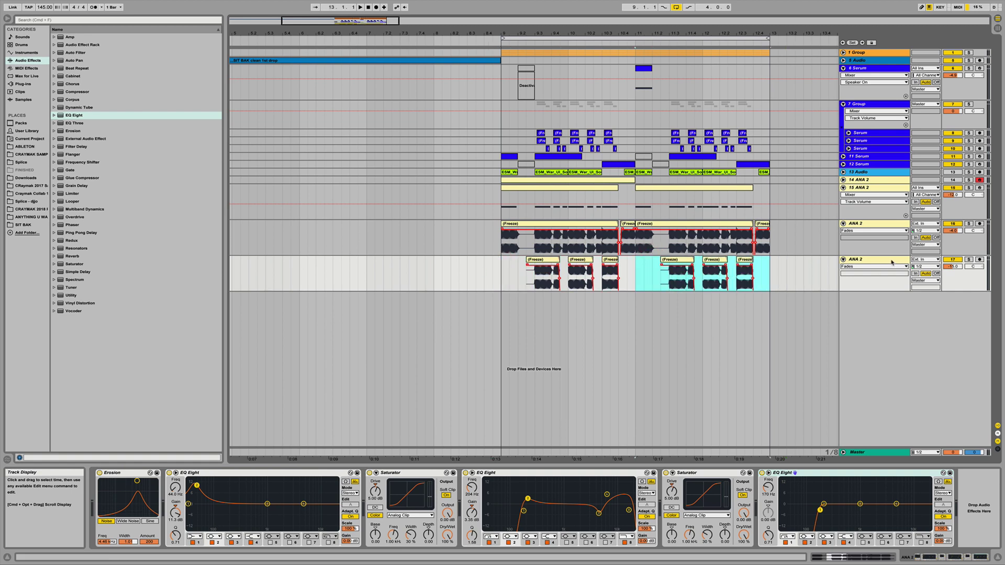
In the last EQ Eight, cut the mids with band 3 and enable band 5 as a second cut of about 9 dB with an adjusted Q
key(space)
mouse_move(861, 505)
mouse_down()
mouse_move(860, 474)
mouse_move(861, 518)
mouse_up()
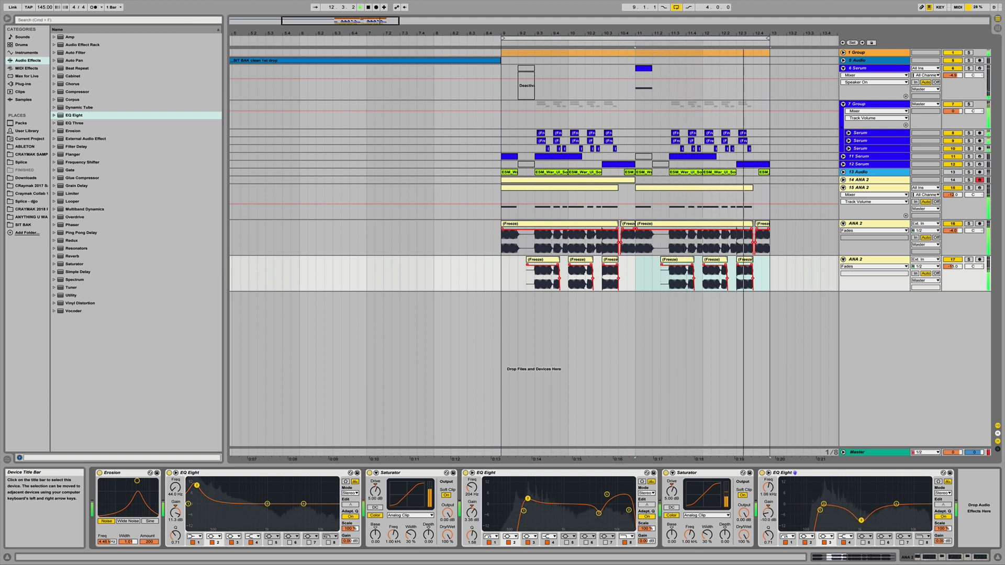
click(862, 542)
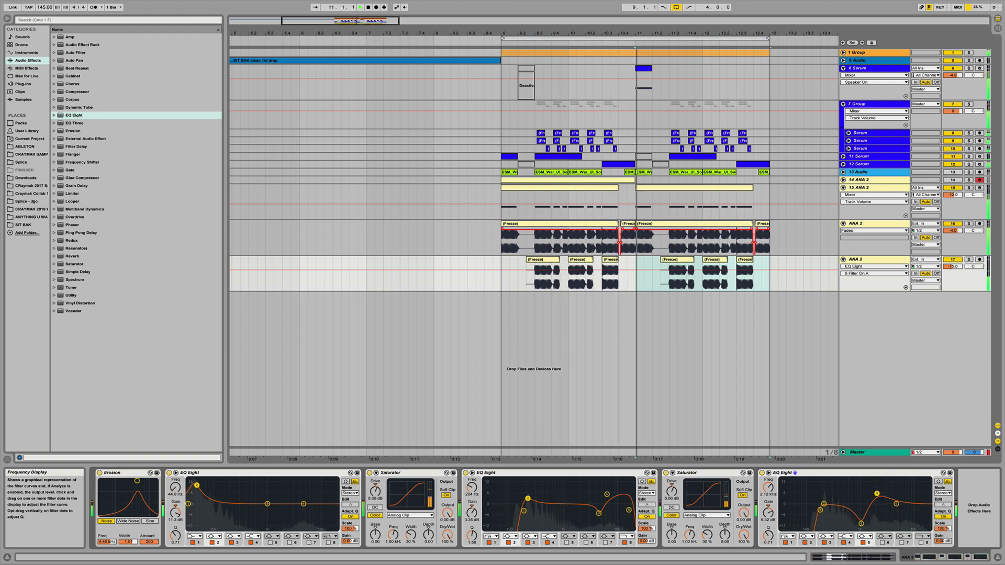
drag(876, 494, 878, 520)
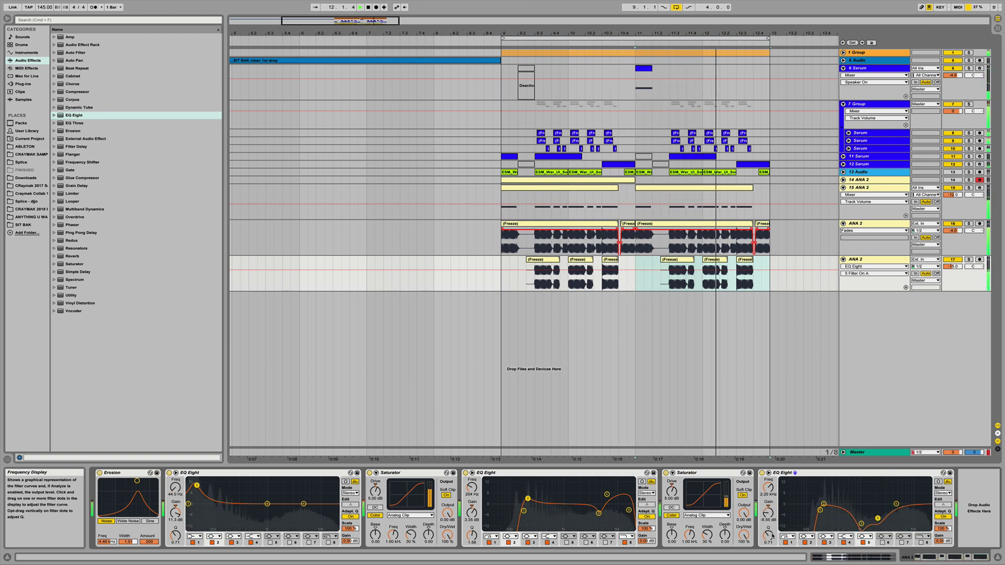
drag(768, 535, 767, 525)
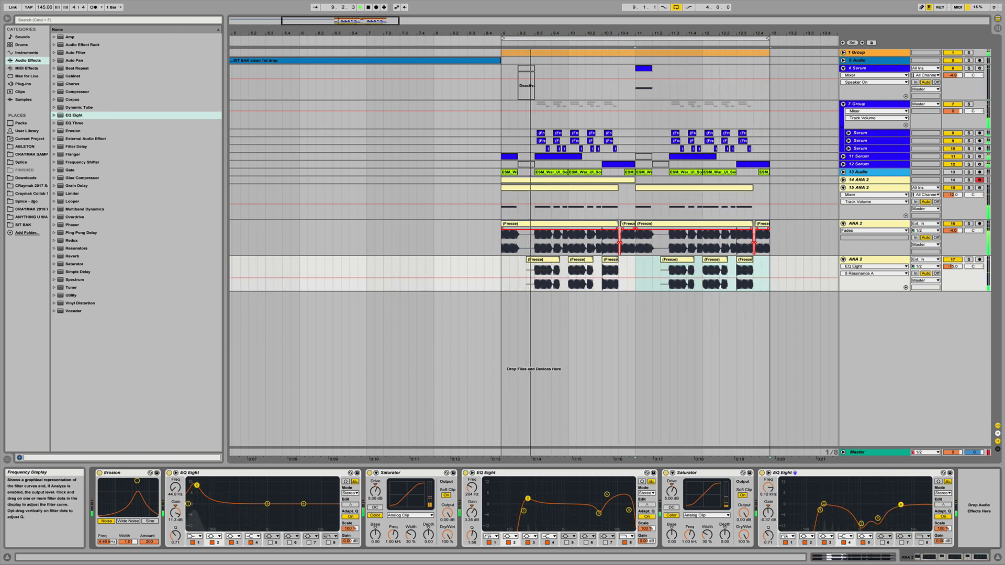
Raise the last EQ Eight's band 4 high shelf slightly and set the distorted duplicate's track volume to -12 dB
drag(900, 504, 901, 501)
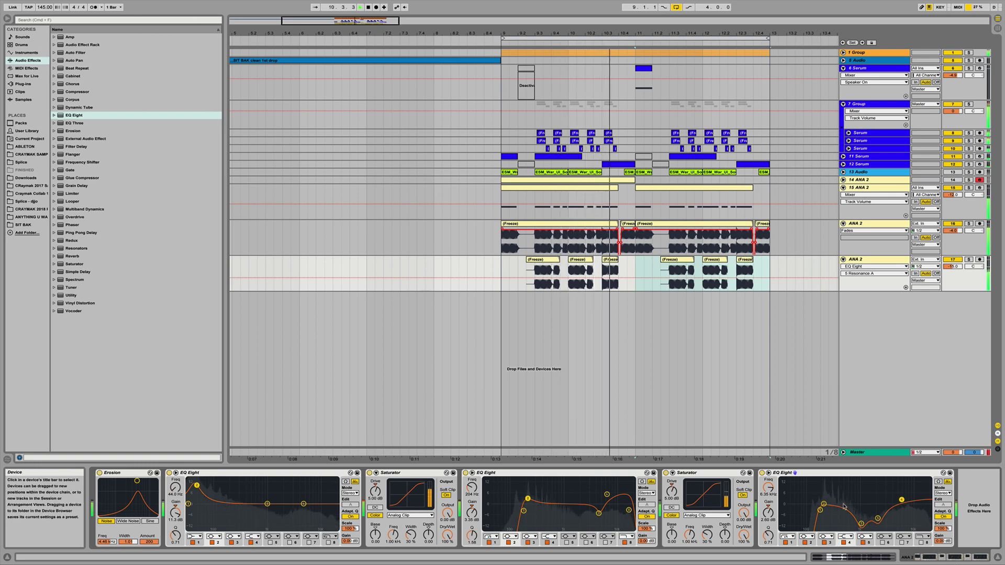
click(820, 510)
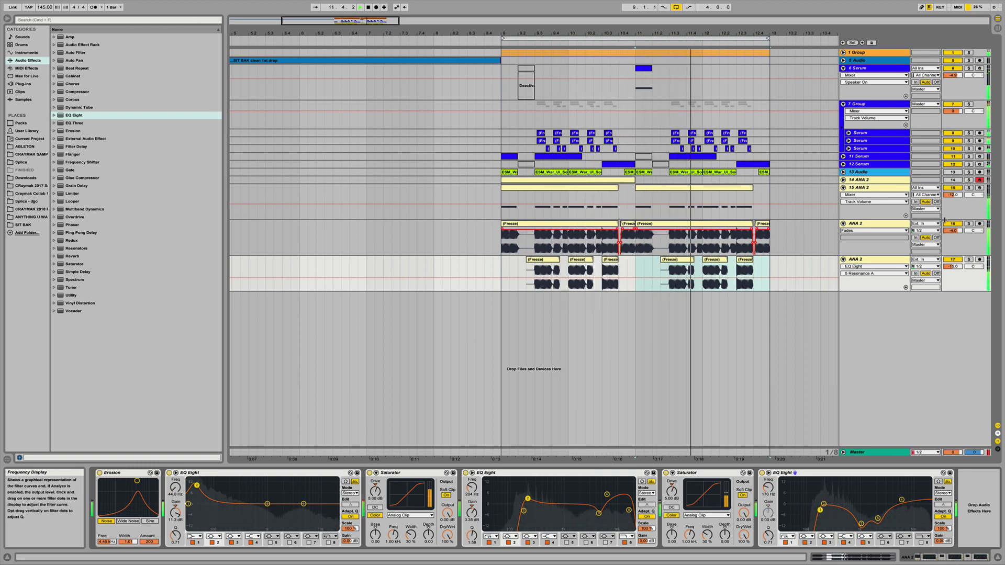
drag(952, 266, 958, 263)
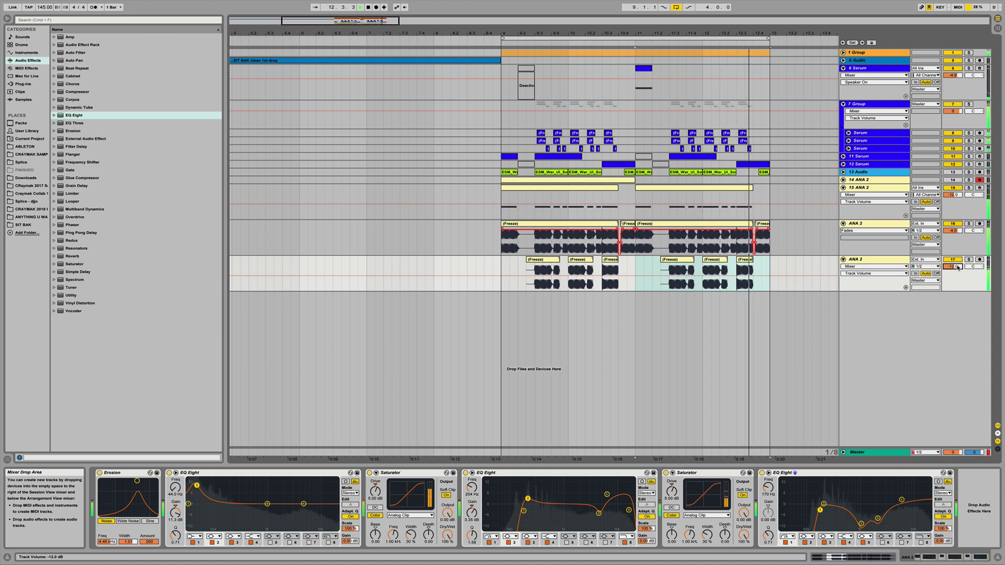
Group the 15 ANA 2 track with its two ANA 2 audio layers, leaving the new group unfolded
click(857, 261)
click(855, 189)
right_click(855, 191)
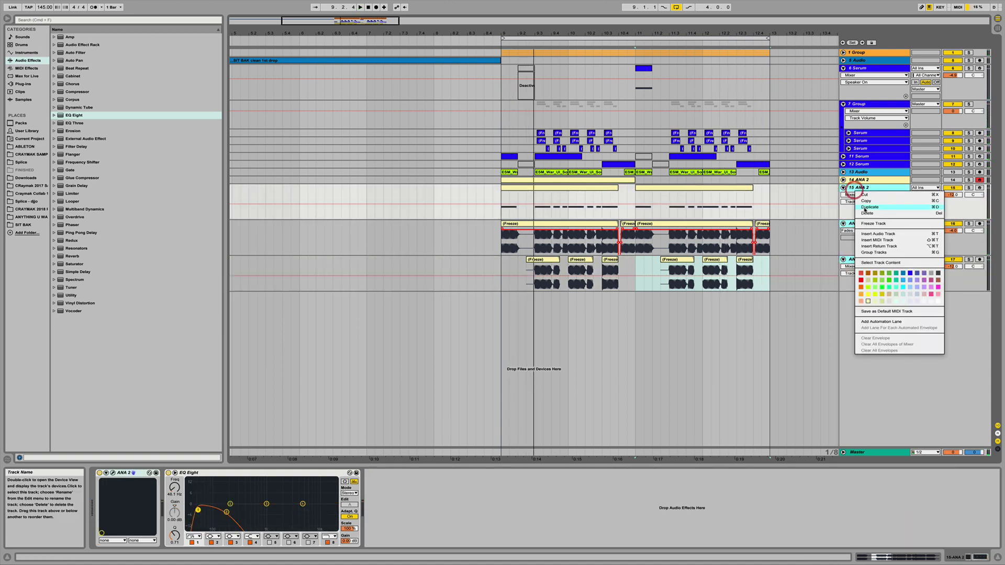
click(867, 252)
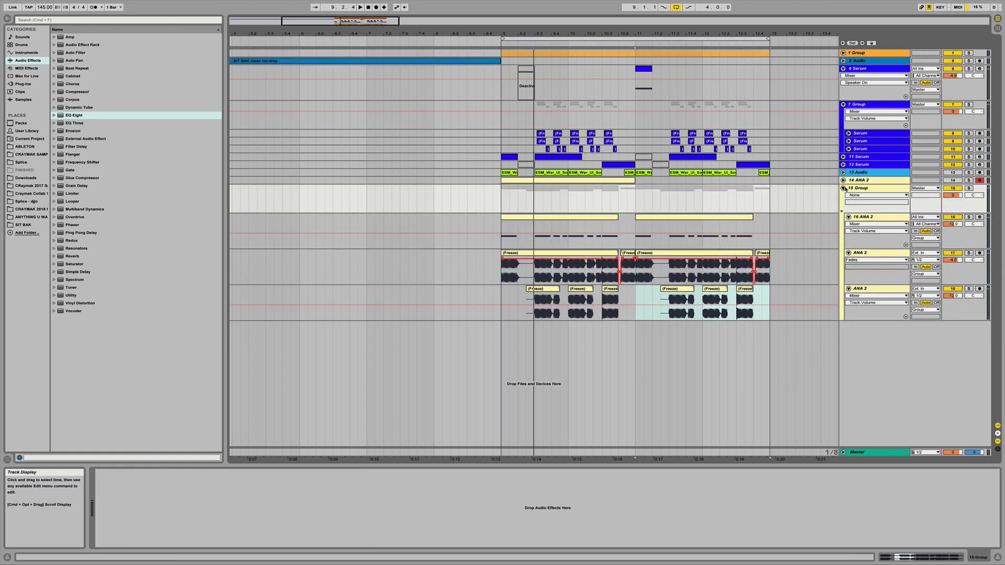
click(843, 188)
drag(520, 33, 436, 30)
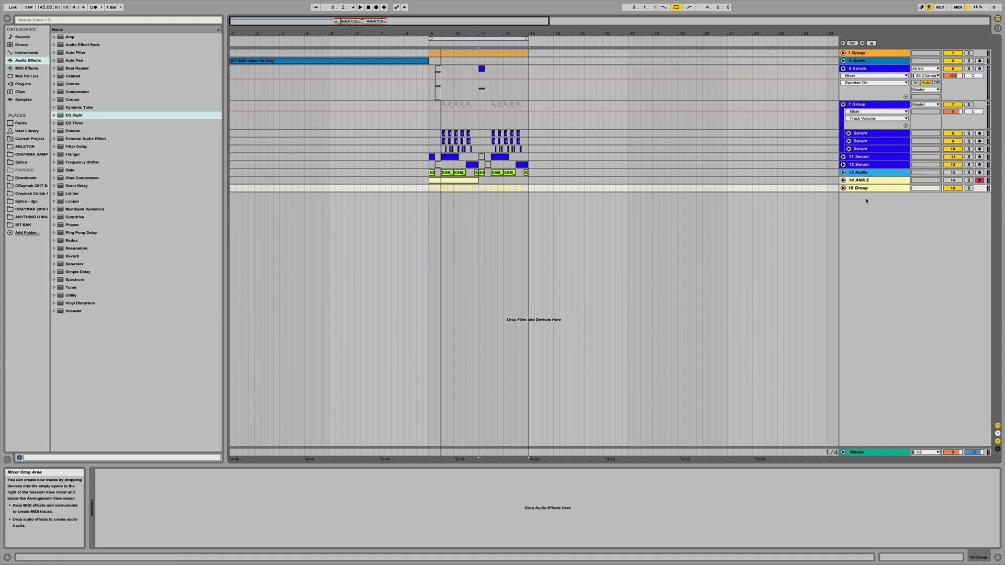
click(843, 188)
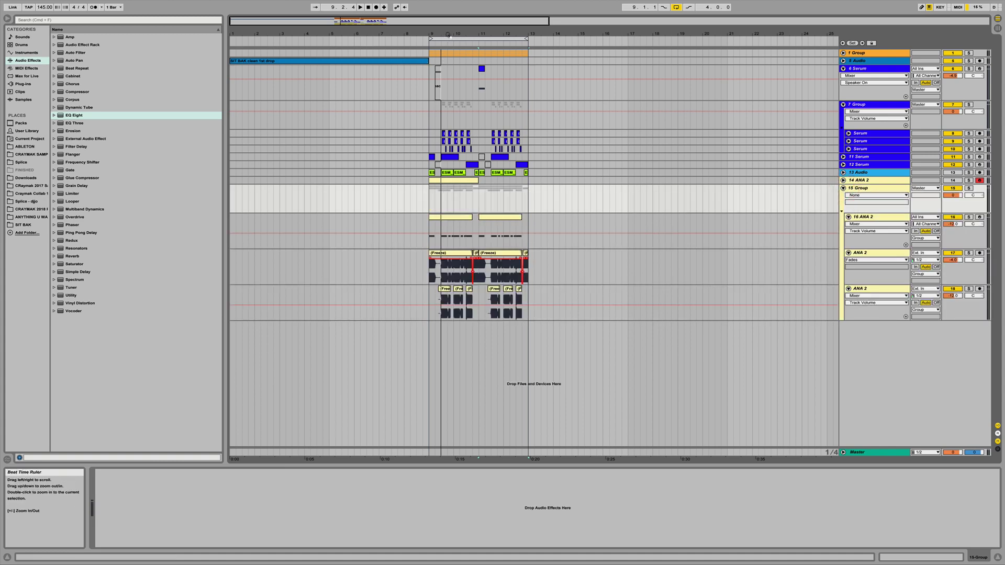
Cut a short gap at 9.4.3 in the first frozen ANA 2 audio layer, adjust the following clip's fade-in, and check the phrase against the third Serum layer
drag(448, 34, 421, 121)
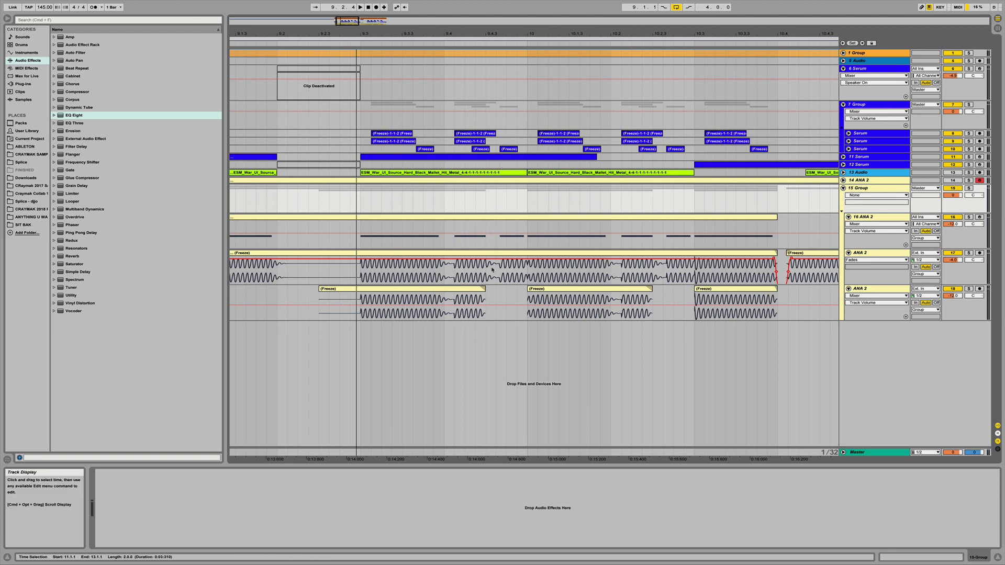
click(487, 279)
click(499, 255)
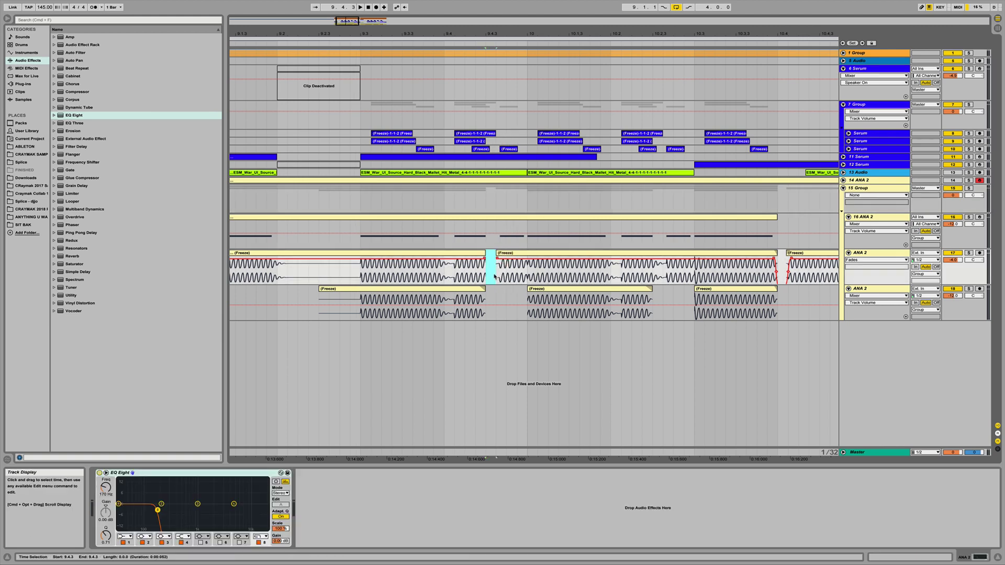
click(359, 269)
key(space)
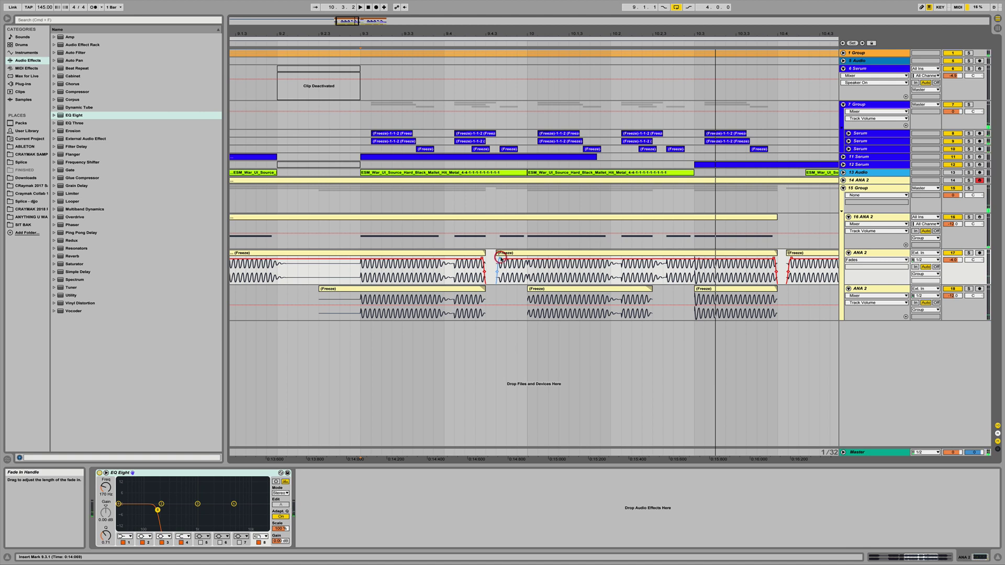
click(848, 150)
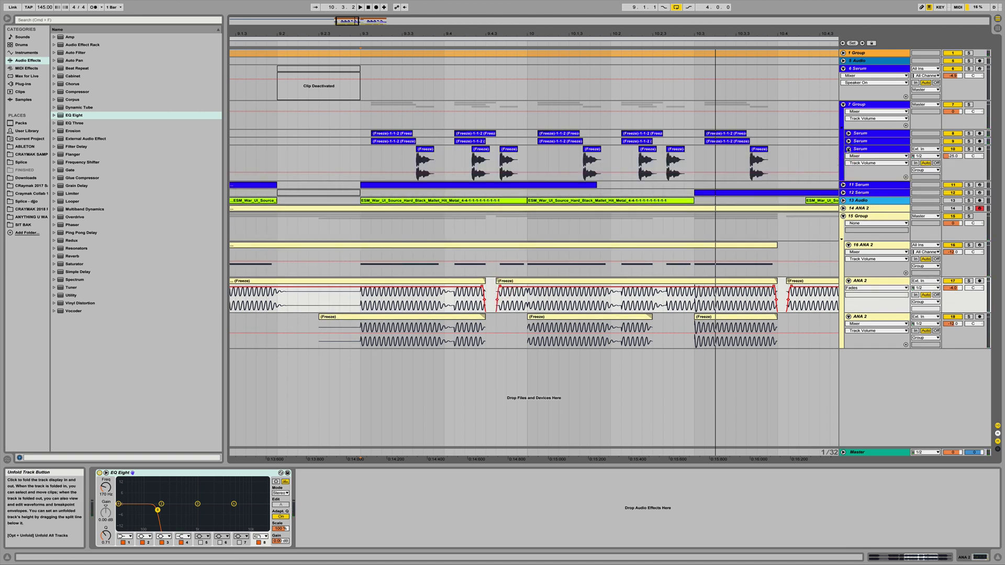
click(848, 149)
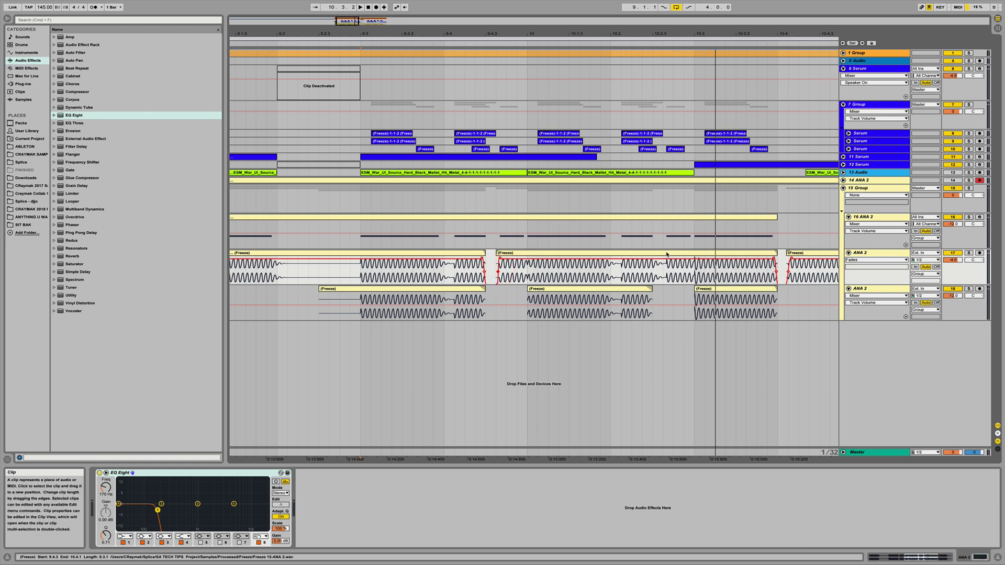
Split out a short gap at 9.4.1 in the first frozen ANA 2 layer, adjust the preceding fade-out, and play the result
click(446, 277)
key(super+e)
drag(443, 258, 439, 259)
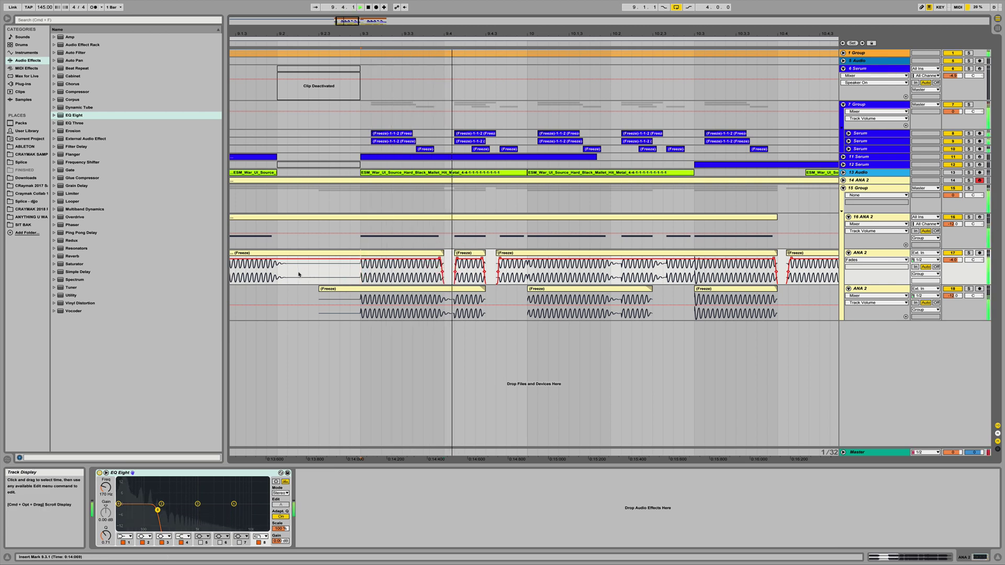
key(space)
key(space)
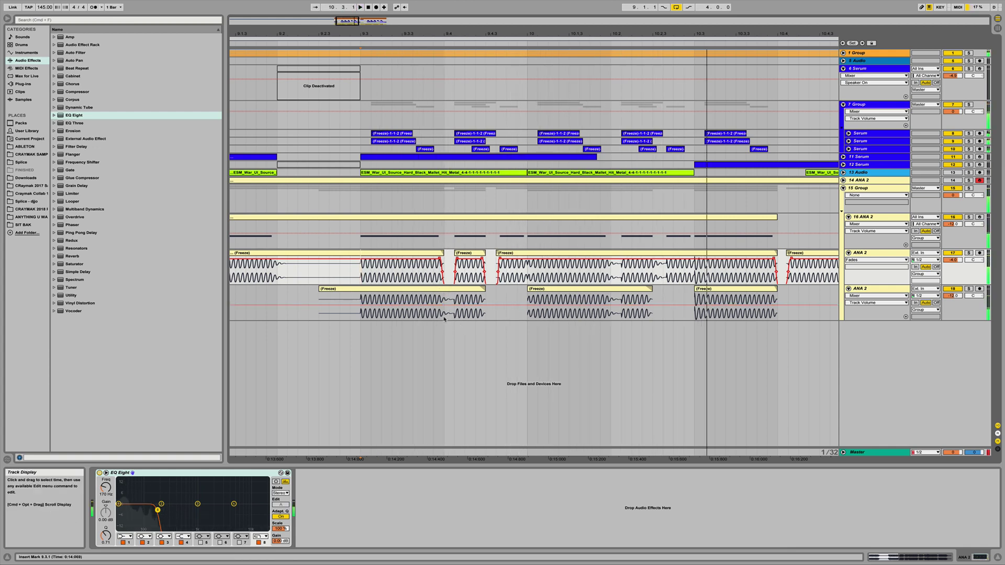
Cut the same 9.4.1 gap in the distorted ANA 2 duplicate, show its fades, adjust them around the gap, and audition from bar 9
click(448, 301)
key(Delete)
click(876, 296)
click(863, 307)
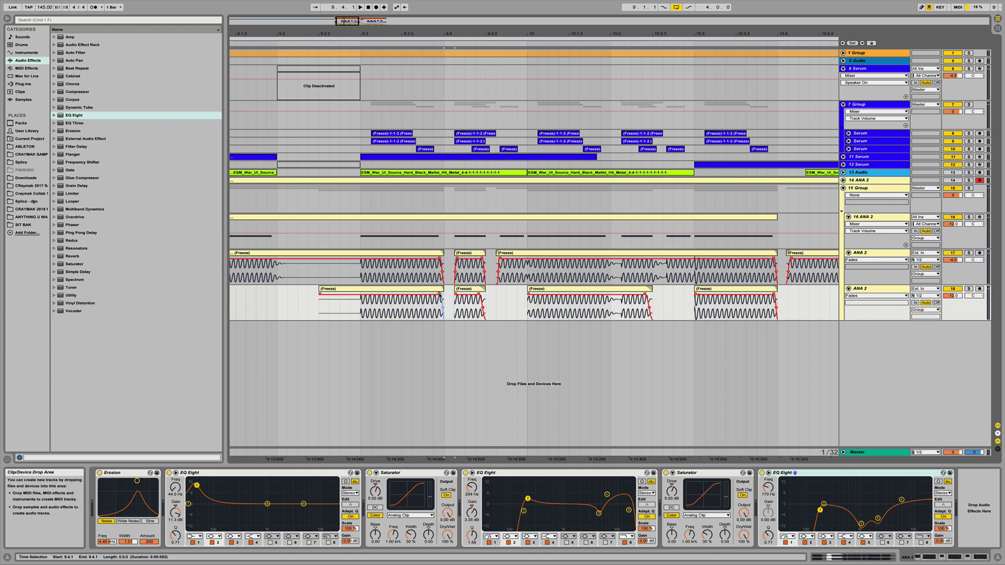
click(456, 295)
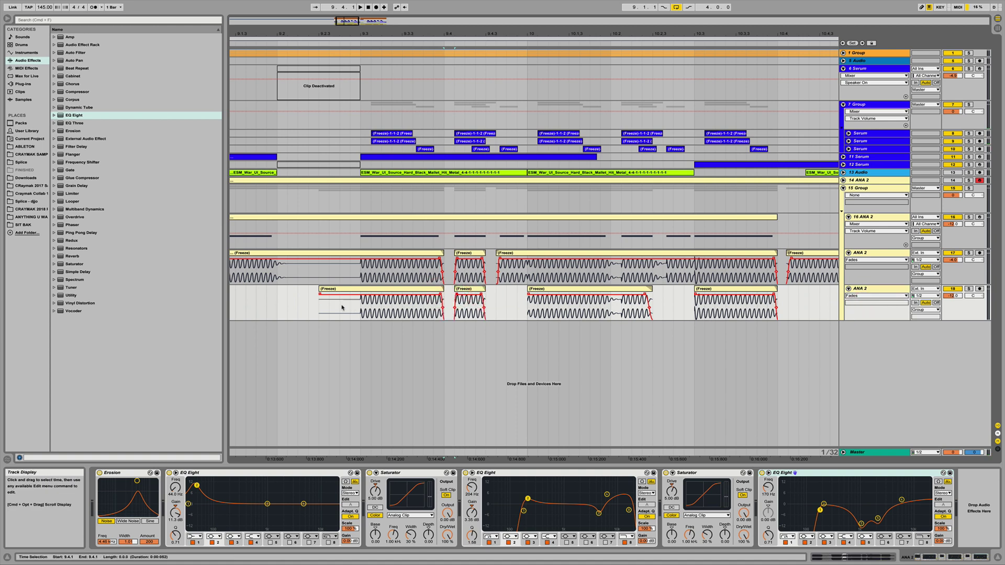
scroll(293, 293, left, 3)
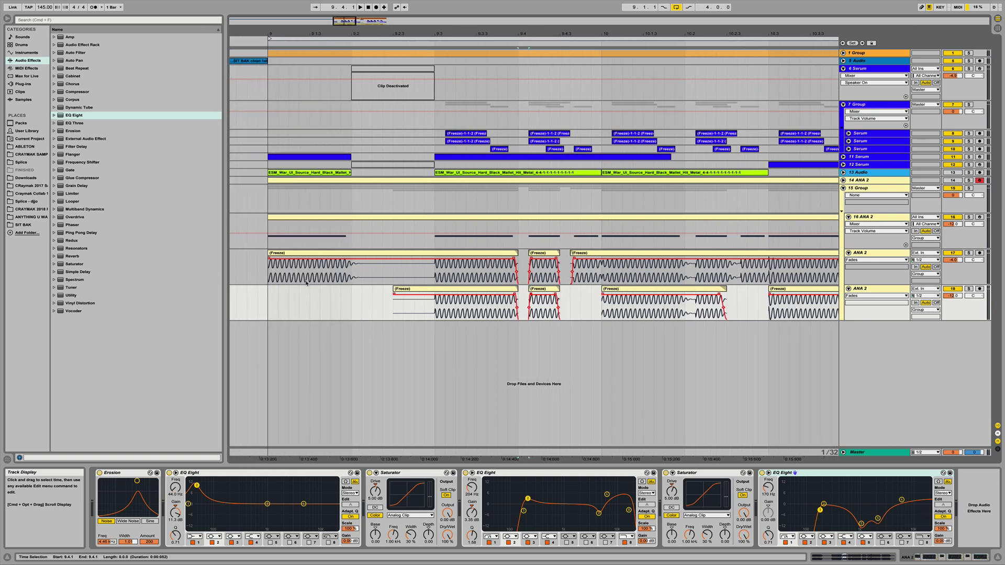
click(263, 275)
key(space)
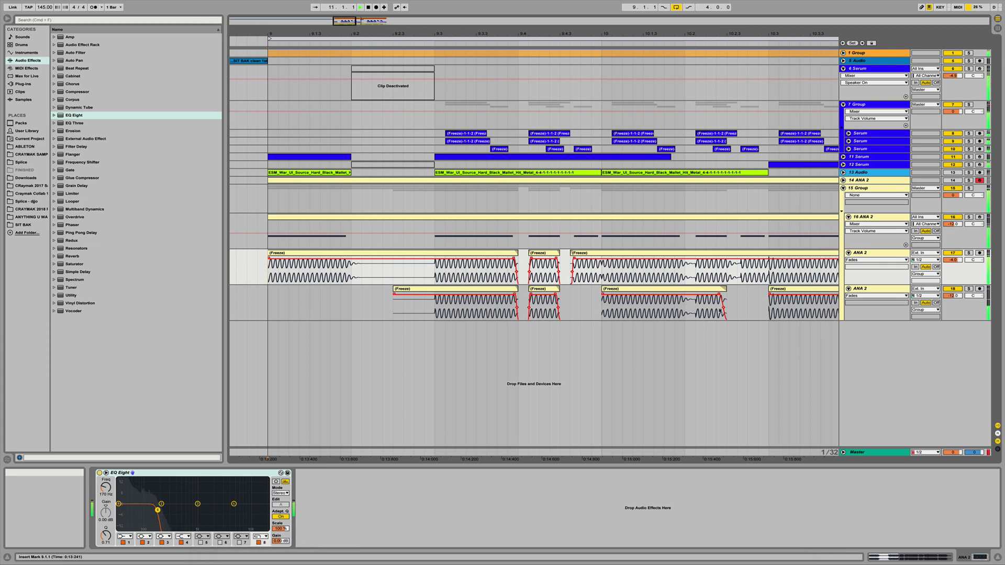
key(space)
Replace the 10.1.1 to 10.3.1 section of both ANA 2 audio layers with a duplicate of the edited 9.3.1 to 10.1.1 section
drag(645, 33, 646, 16)
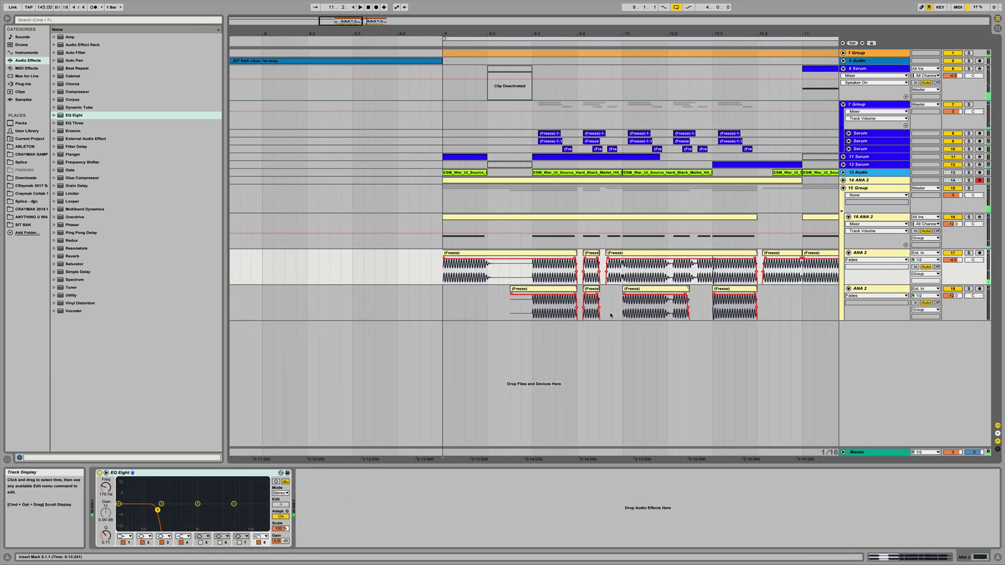
drag(622, 313, 700, 261)
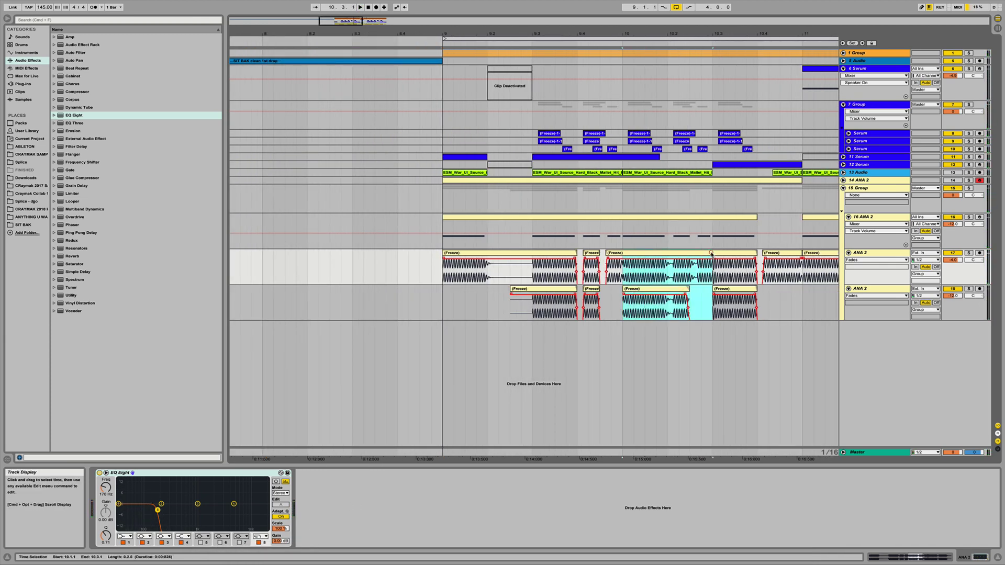
click(712, 303)
drag(711, 304, 624, 253)
key(Delete)
drag(622, 314, 532, 253)
key(super+d)
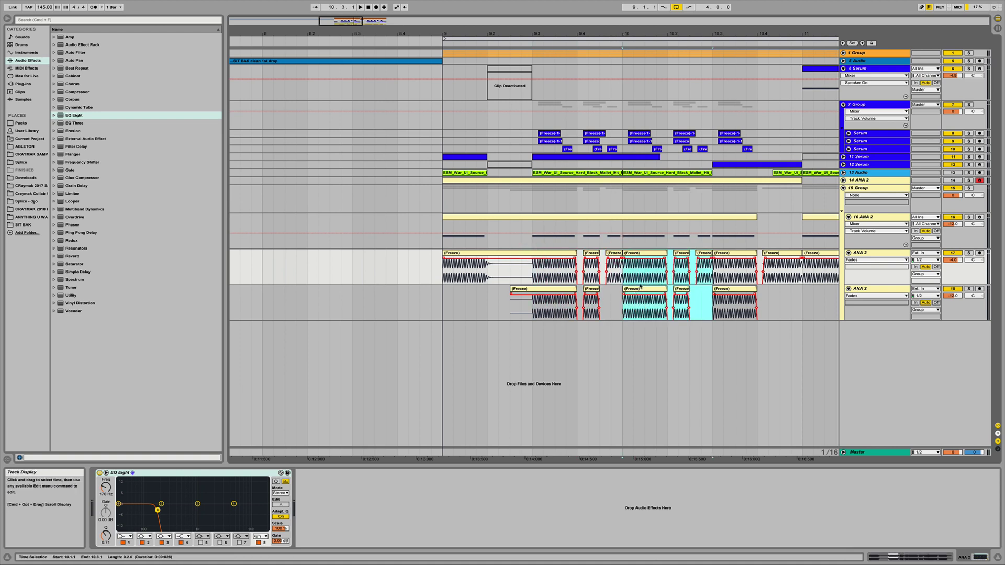
Transpose the short frozen clip at 9.4.3 up 12 semitones using Complex Pro warping with formants 0.00 and envelope 8, and audition it
double_click(615, 252)
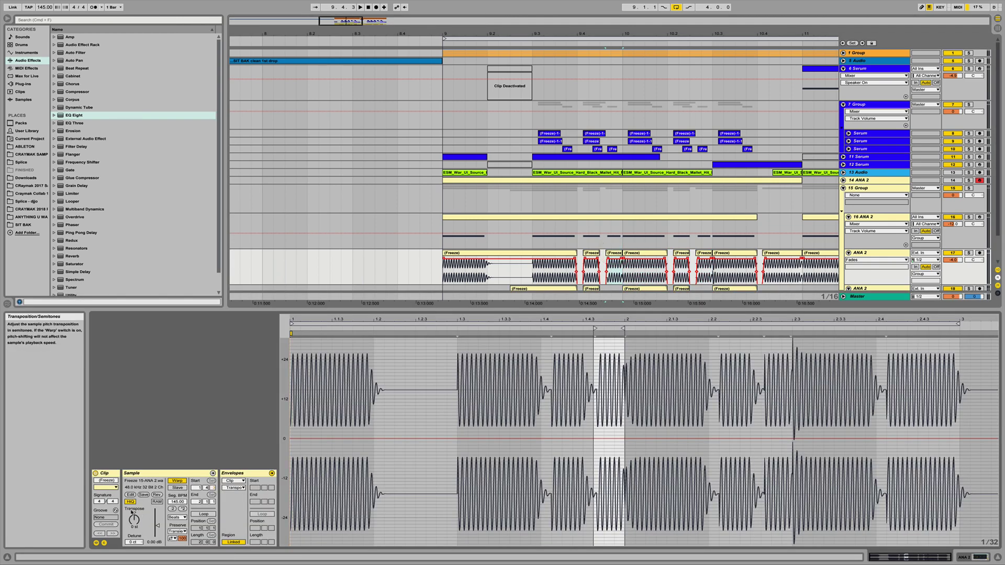
click(177, 517)
click(174, 553)
click(177, 530)
text(0)
click(177, 543)
text(00)
click(126, 520)
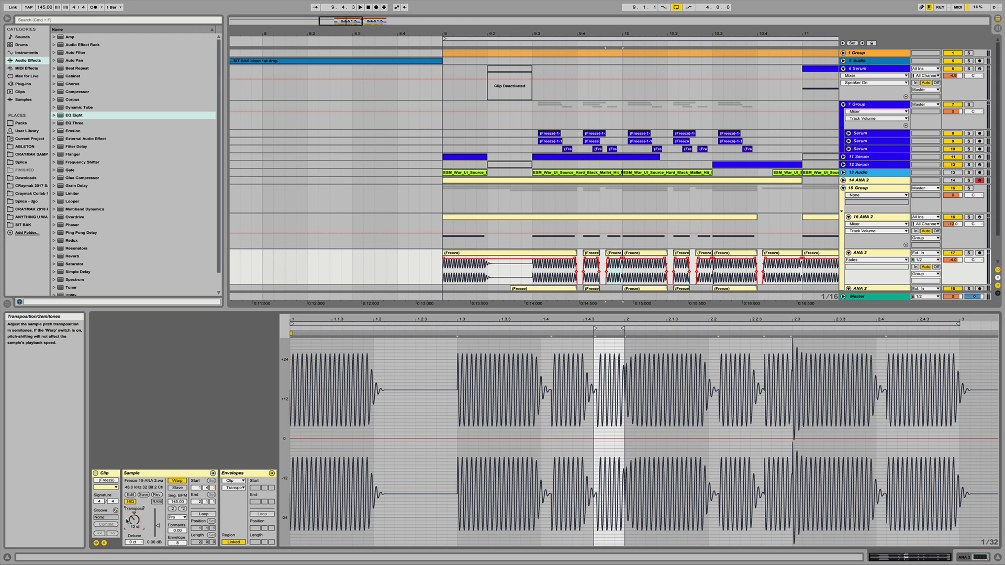
key(space)
key(space)
key(space)
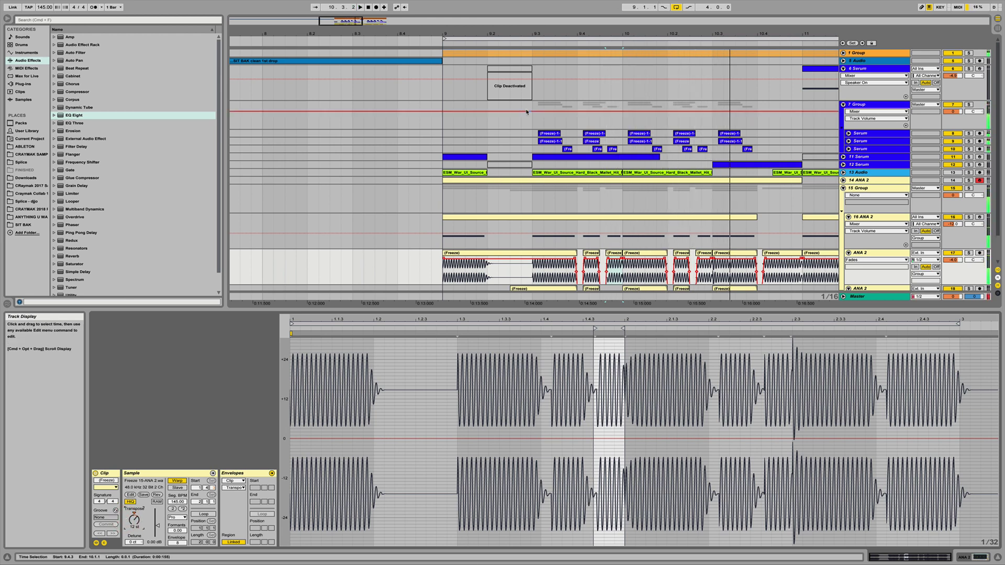
key(space)
Transpose the short clip at 10.2.3 up 12 semitones with Complex Pro warping, and replace it with a copy of the 9.4.3 clip
click(702, 264)
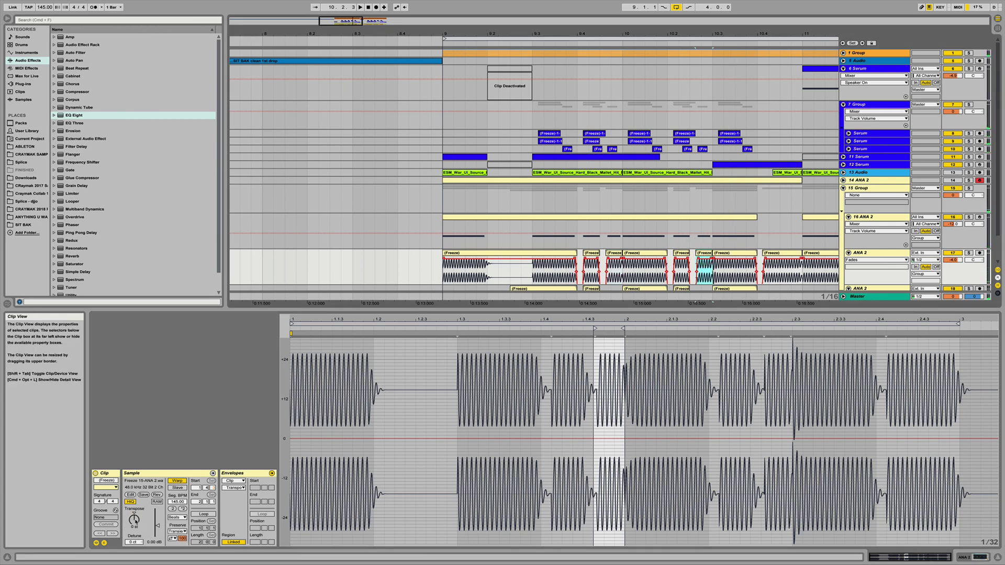
click(179, 517)
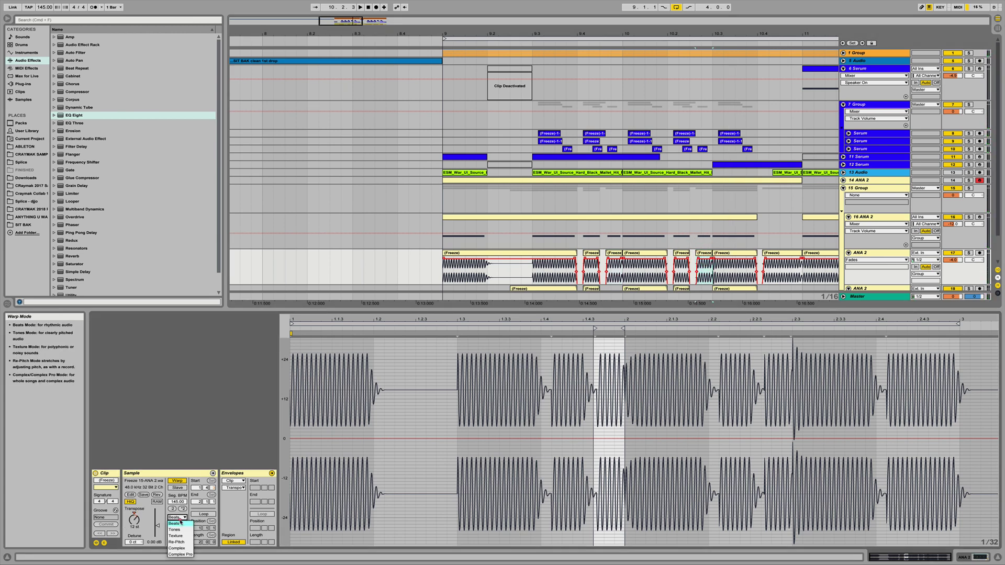
click(178, 554)
key(space)
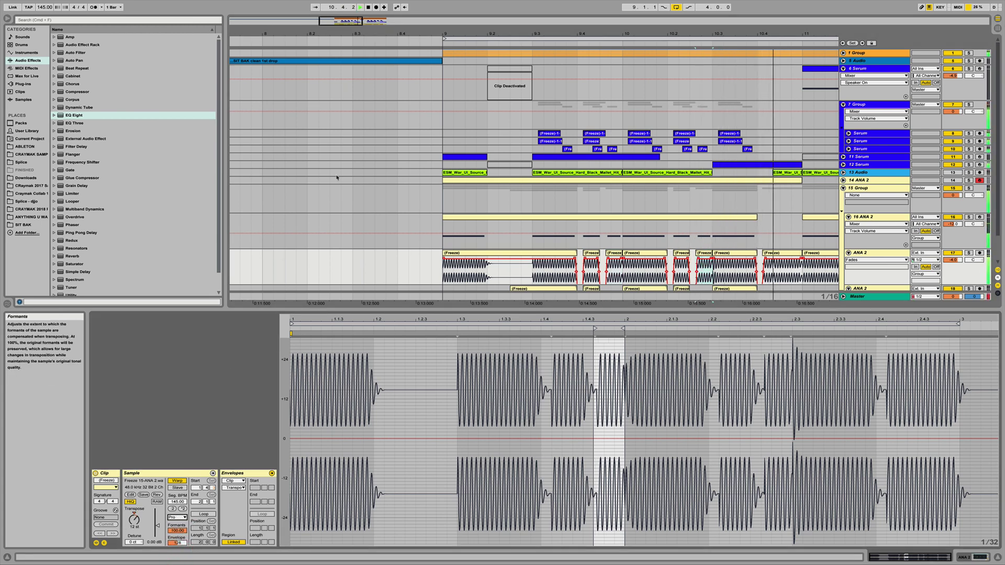
click(617, 250)
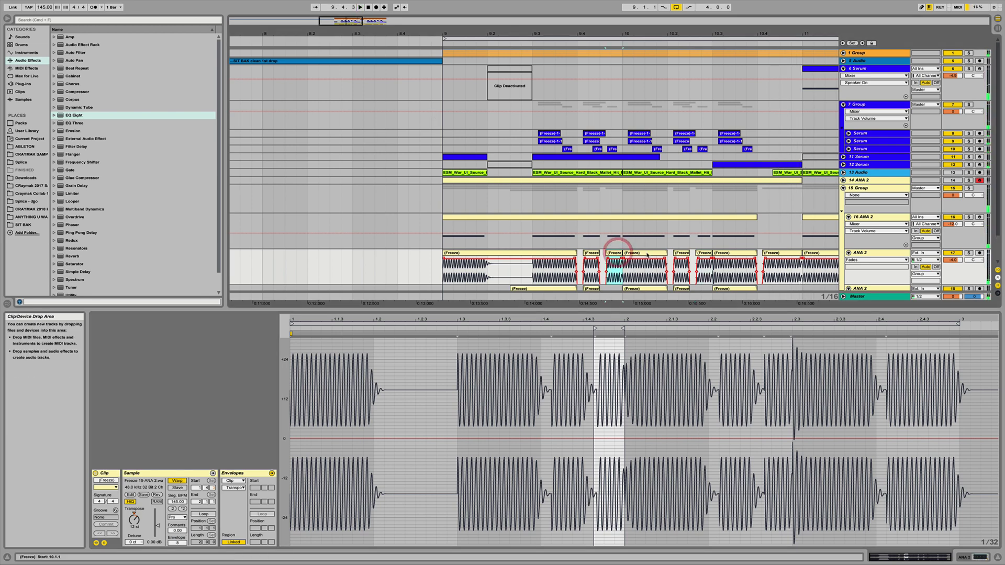
drag(615, 253, 705, 253)
Trim the end of the transposed 9.4.3 clip to leave a small gap before bar 10, and refine its end fade
scroll(665, 221, right, 3)
scroll(665, 222, down, 2)
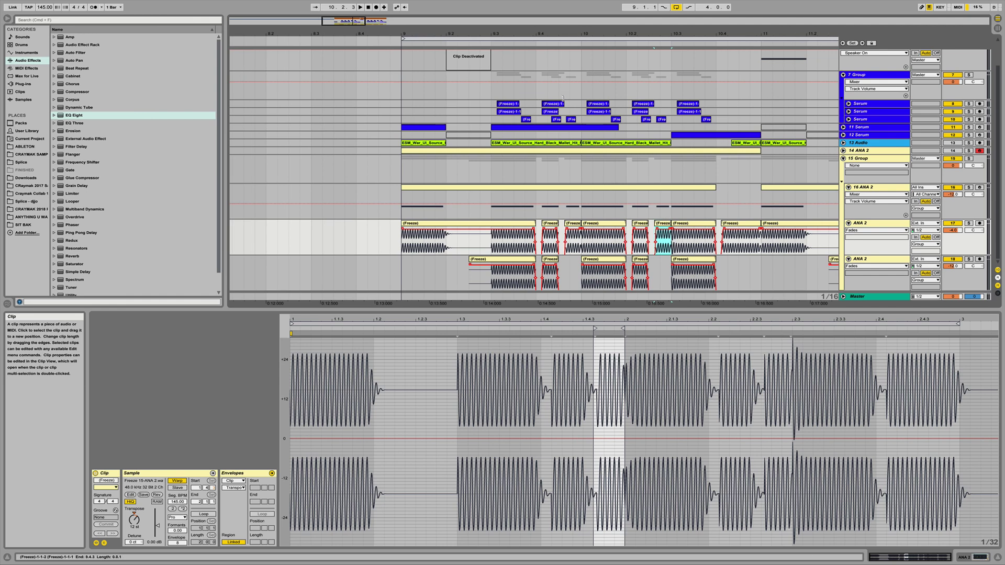
drag(580, 35, 580, 79)
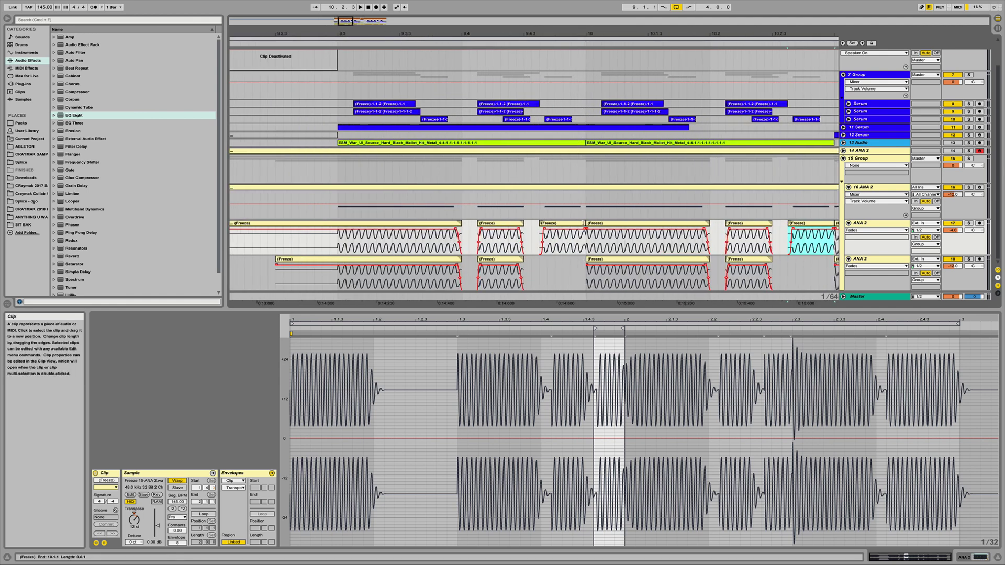
drag(583, 222, 578, 223)
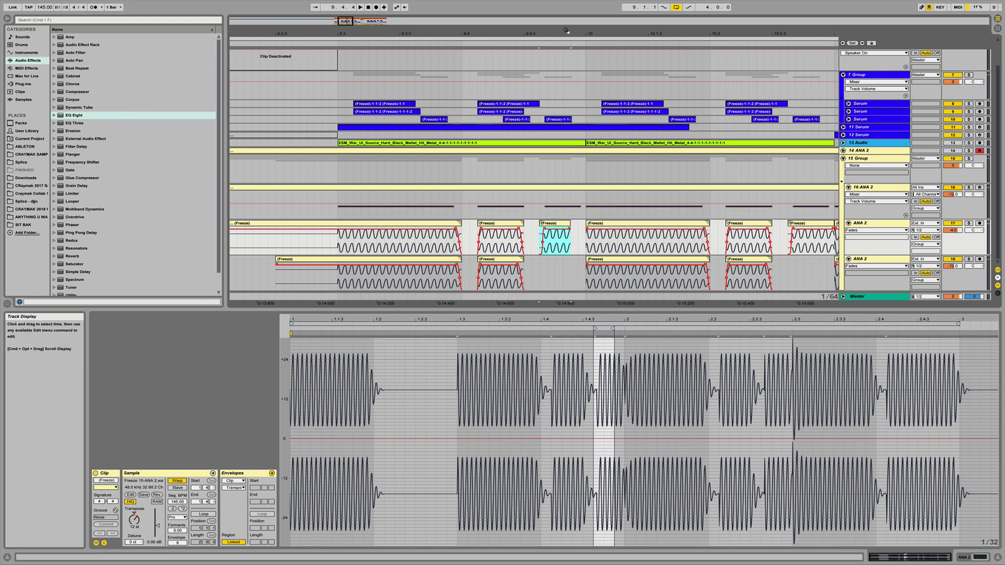
drag(565, 27, 566, 30)
drag(577, 223, 585, 224)
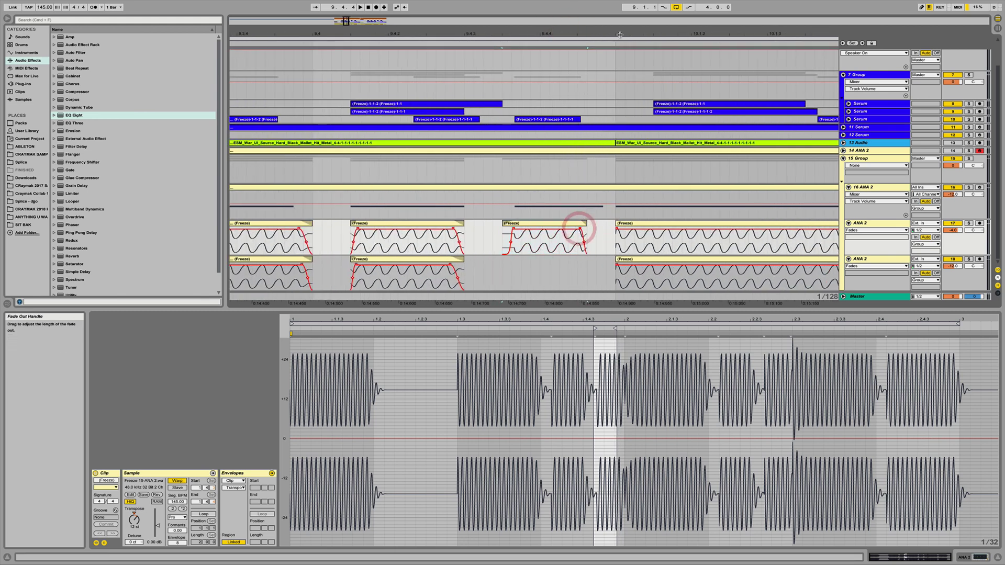
Replace the clip at 10.2.3 with a copy of the trimmed 9.4.3 clip and play back from before the drop
drag(619, 32, 619, 11)
click(698, 223)
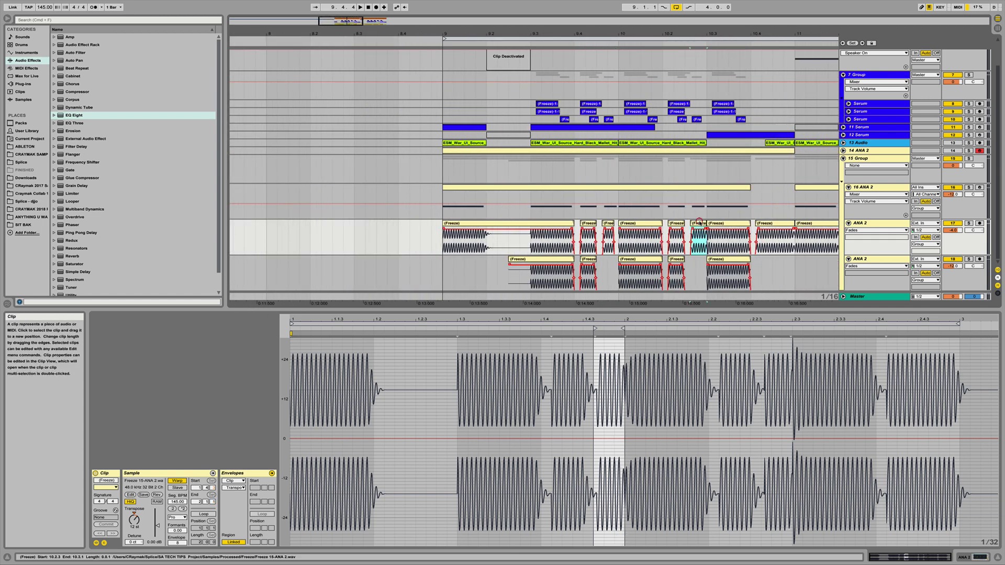
key(Delete)
drag(609, 223, 701, 227)
mouse_move(702, 33)
mouse_down()
mouse_move(703, 16)
mouse_move(701, 26)
mouse_up()
click(391, 40)
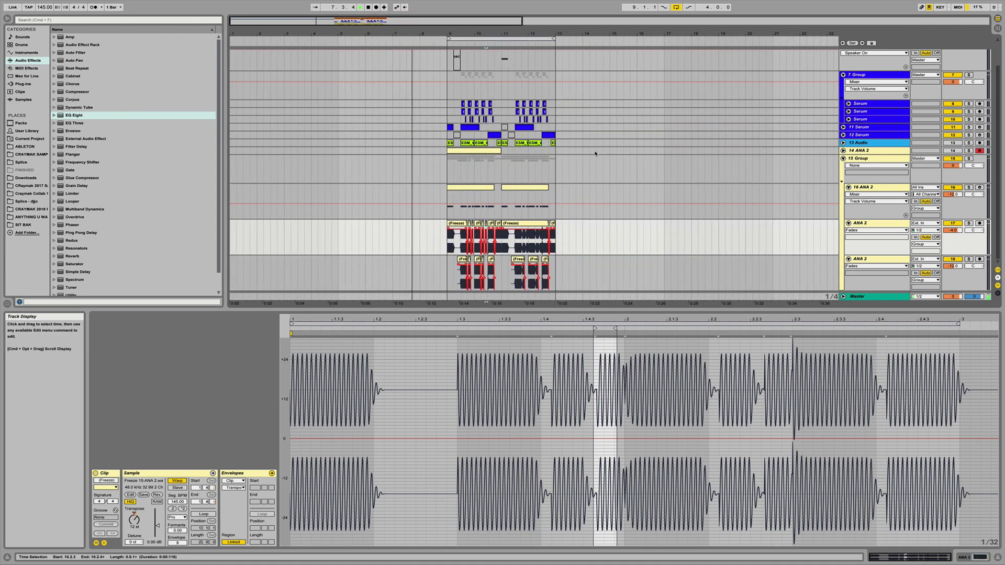
Trim the pitch-sliding clip that starts at 10.4.1 to end at 10.4.4 with a short fade-out, and audition it
drag(487, 34, 487, 68)
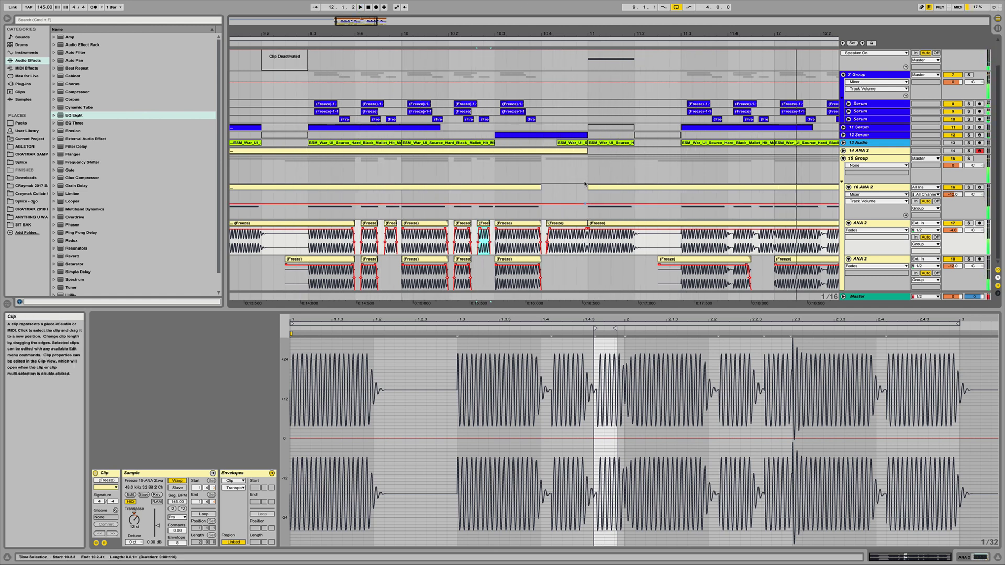
drag(588, 34, 587, 68)
click(576, 225)
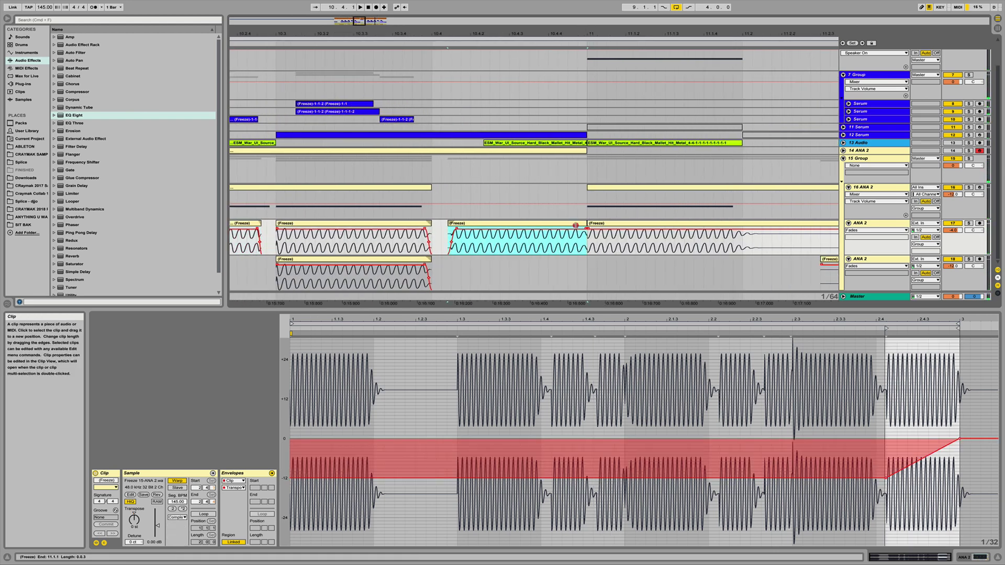
drag(576, 225, 572, 230)
click(559, 224)
key(space)
key(space)
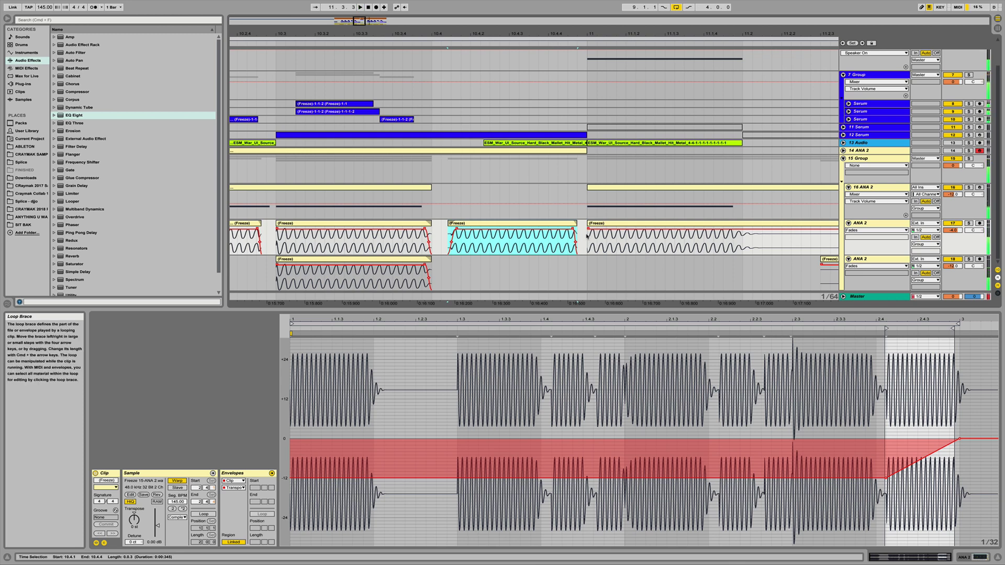
Add a very short fade-in to the first frozen ANA 2 clip at the start of bar 9
click(587, 235)
scroll(469, 234, left, 10)
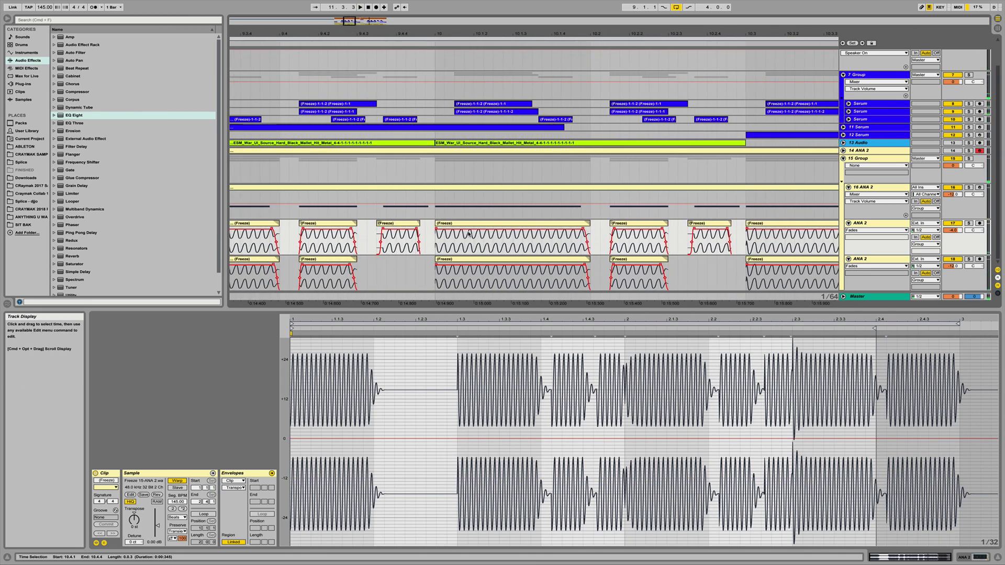
scroll(468, 233, left, 10)
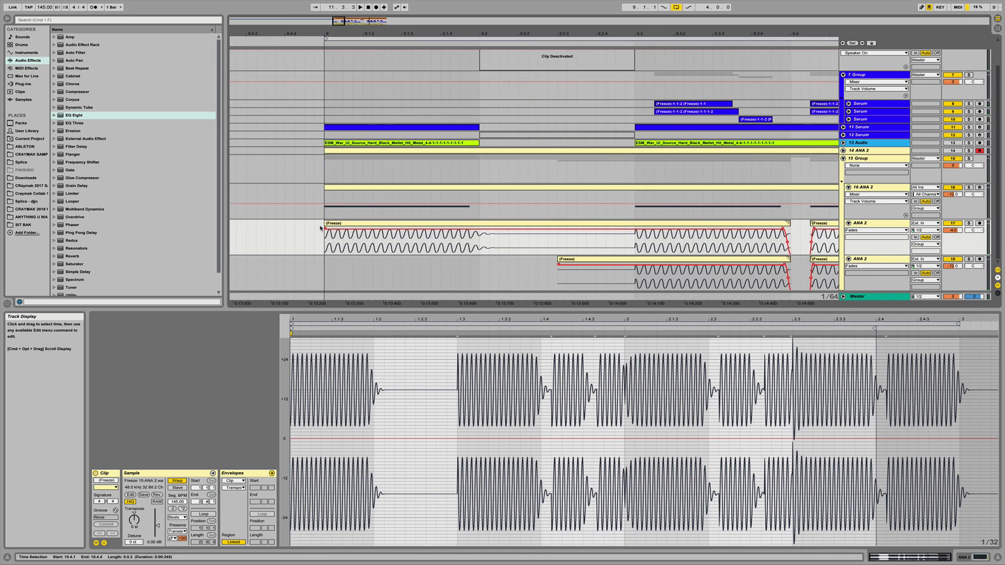
drag(325, 229, 327, 228)
Duplicate bars 9 to 11 of both ANA 2 audio layers onto bars 11 to 13
drag(468, 34, 468, 0)
drag(663, 266, 456, 274)
key(super+d)
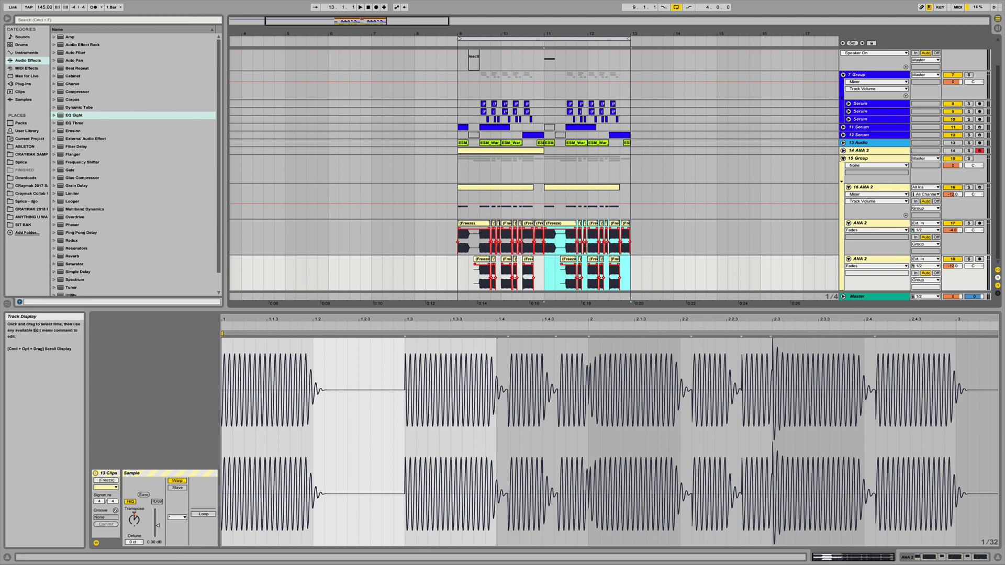
Fold the 15 Group, 7 Group and 6 Serum tracks
click(842, 159)
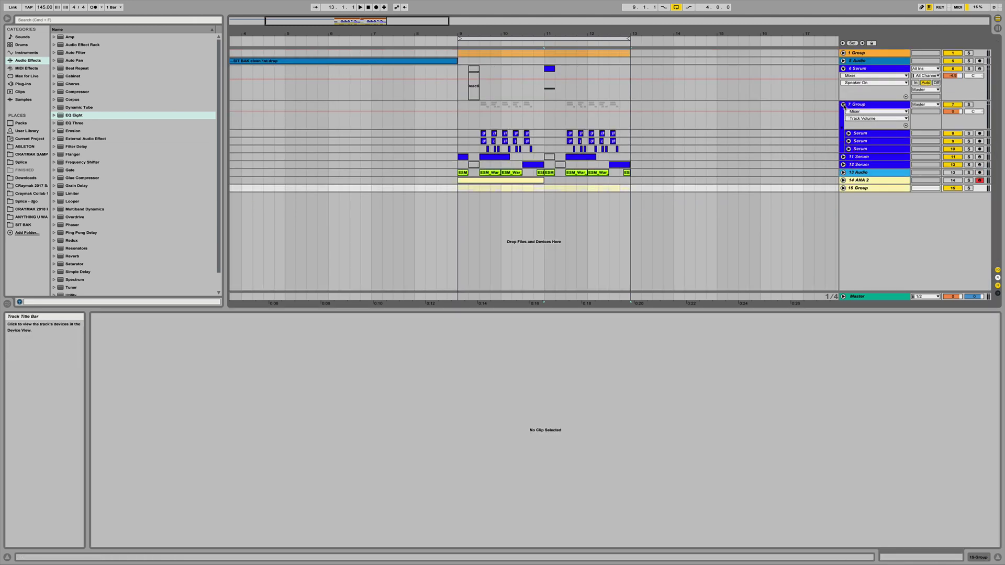
click(843, 104)
click(843, 69)
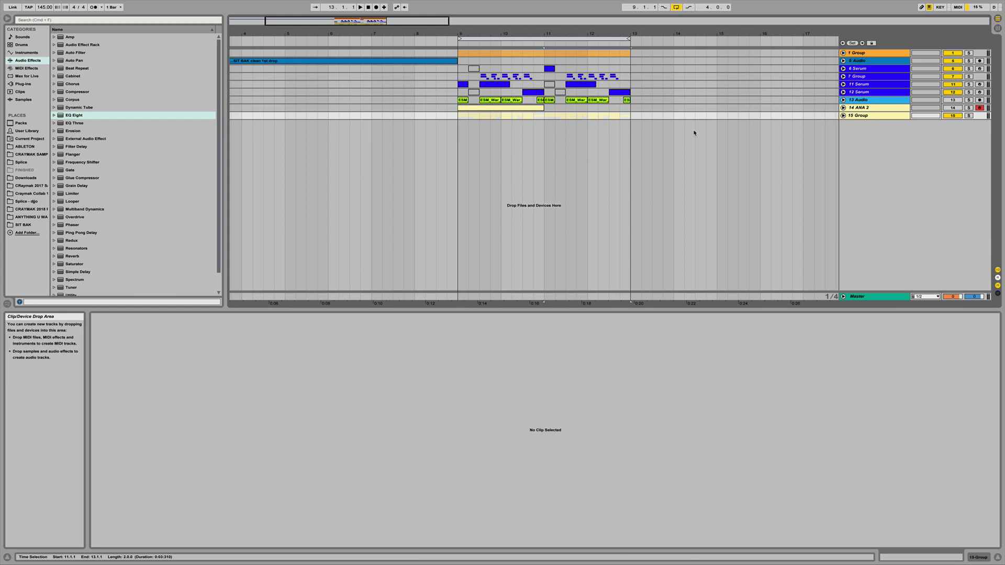